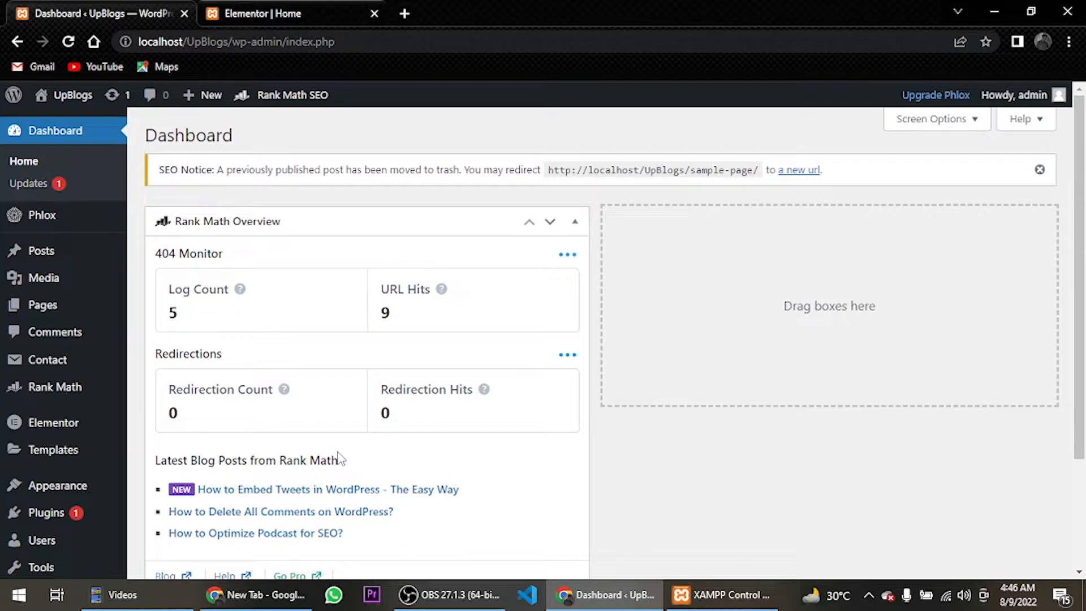
Create a new page titled Blog, publish it, and return to the list of all pages
mouse_move(56, 305)
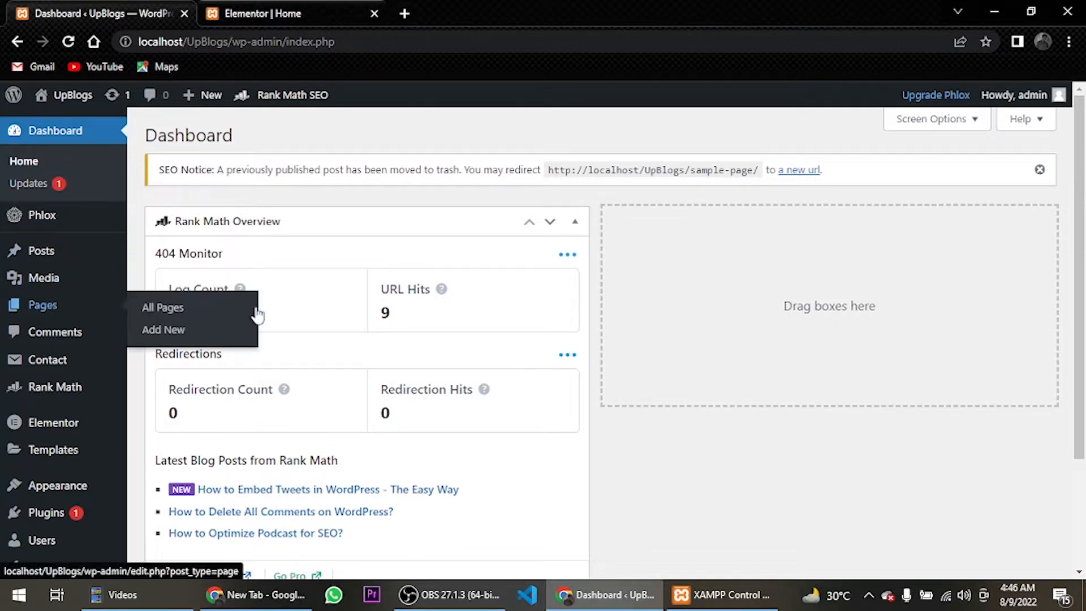
left_click(229, 316)
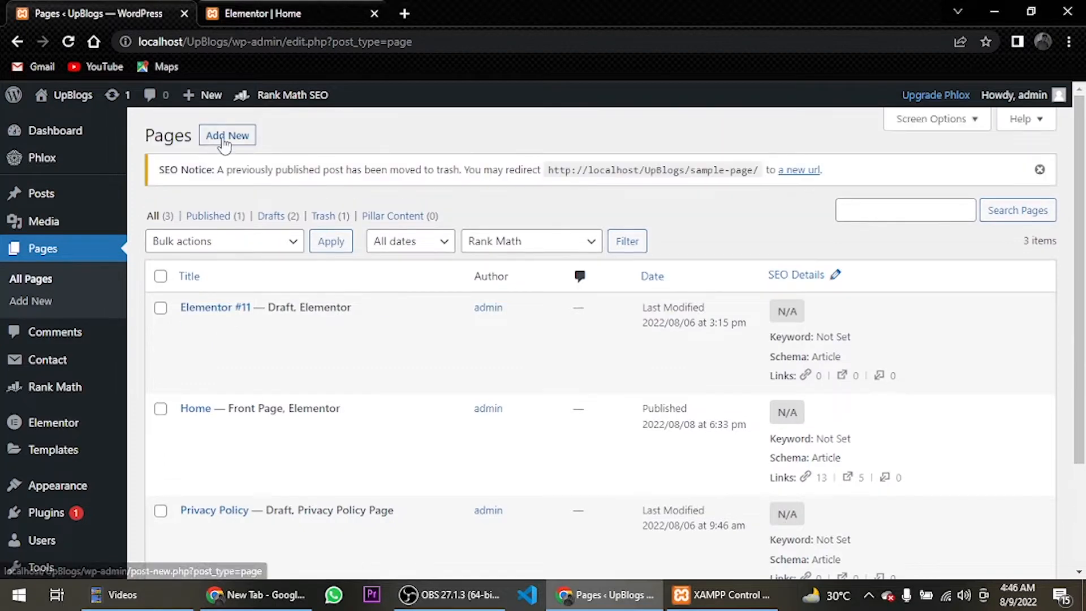
left_click(224, 141)
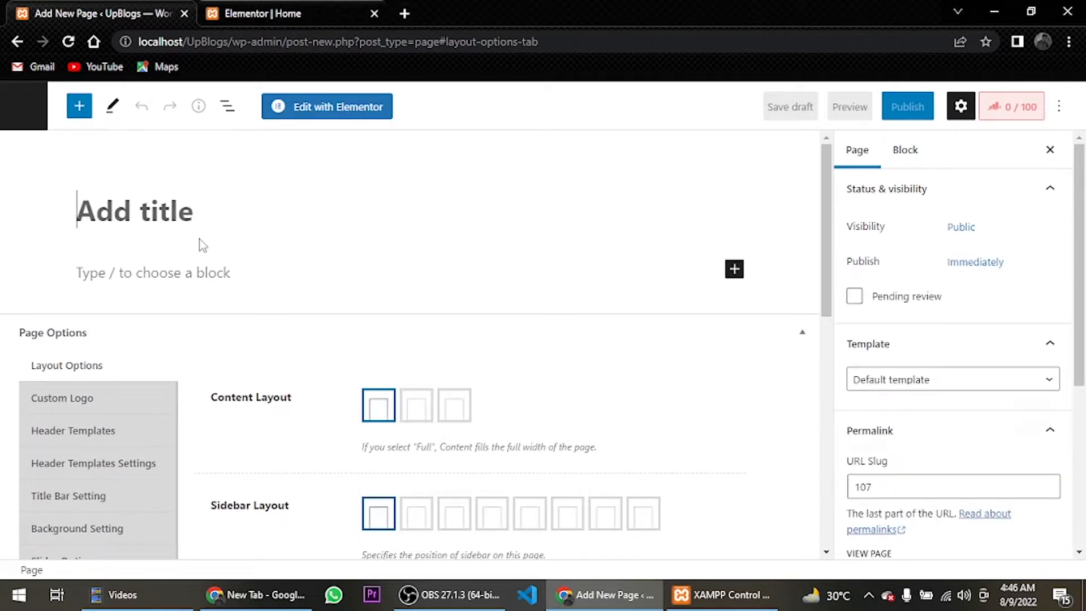
type("Blog")
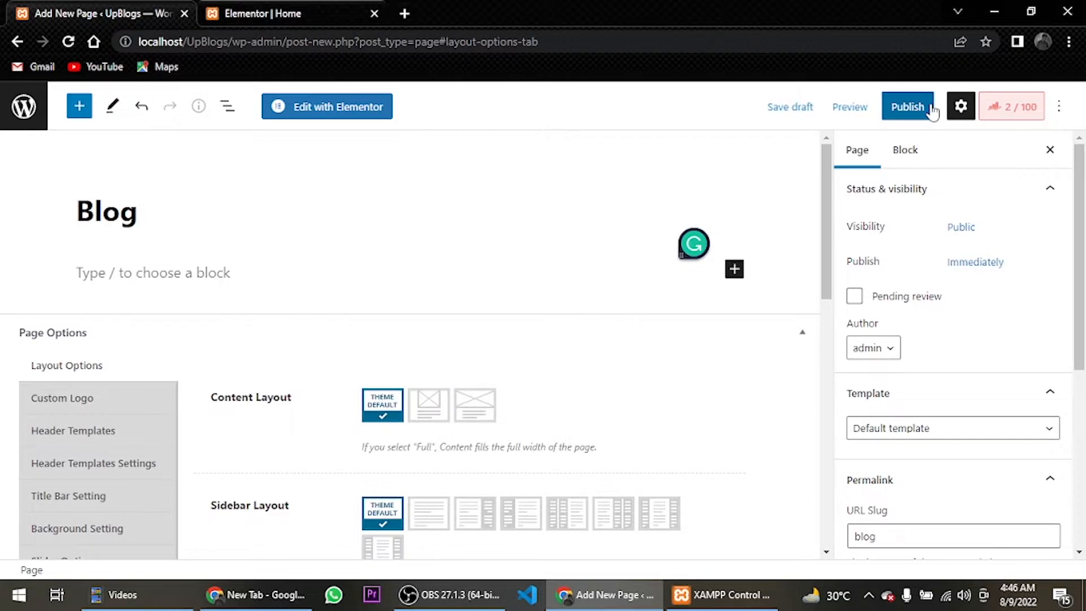
left_click(932, 112)
left_click(917, 116)
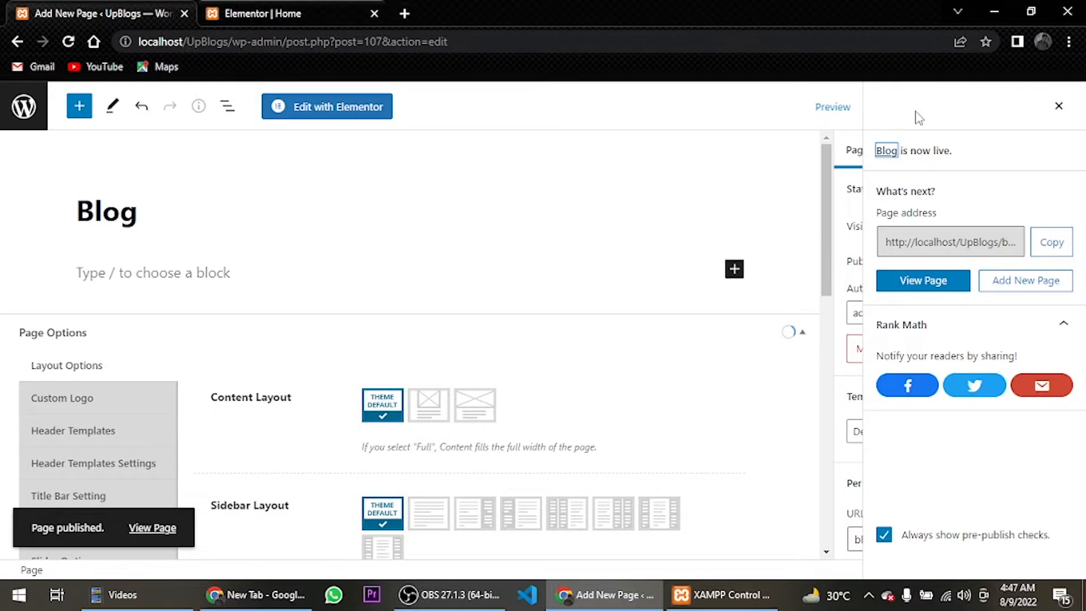
left_click(1065, 108)
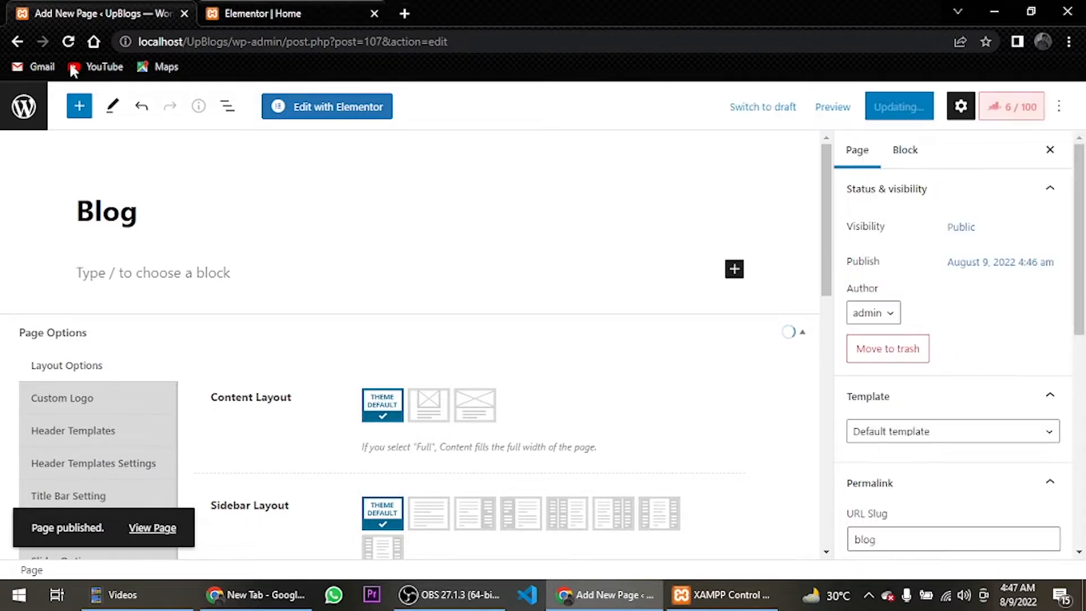
left_click(25, 108)
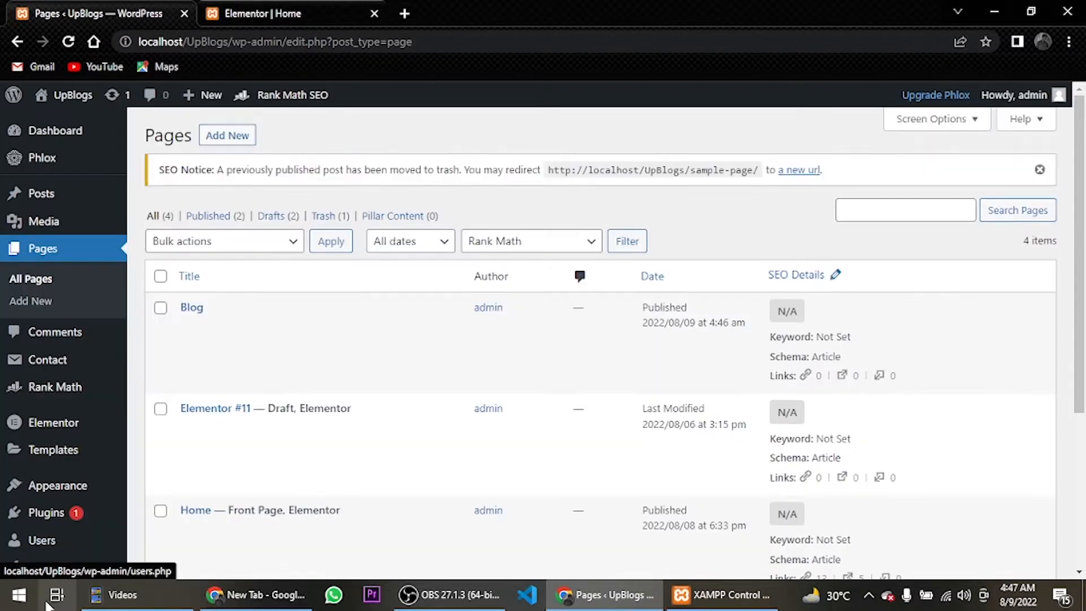
In the Reading settings, assign Blog as the posts page and save the changes
scroll(57, 521, "down", 4)
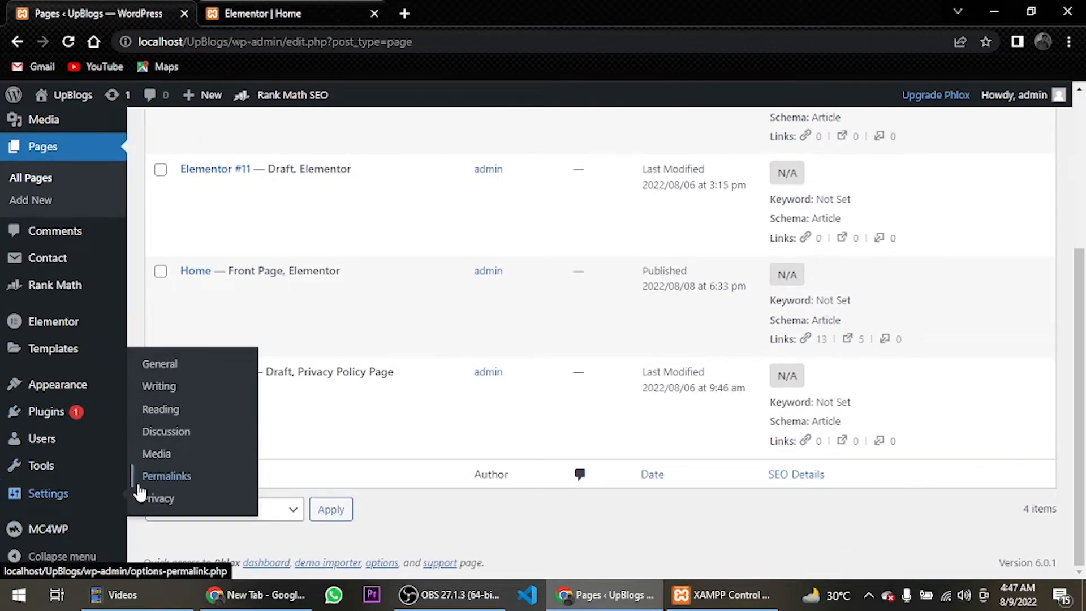
left_click(165, 418)
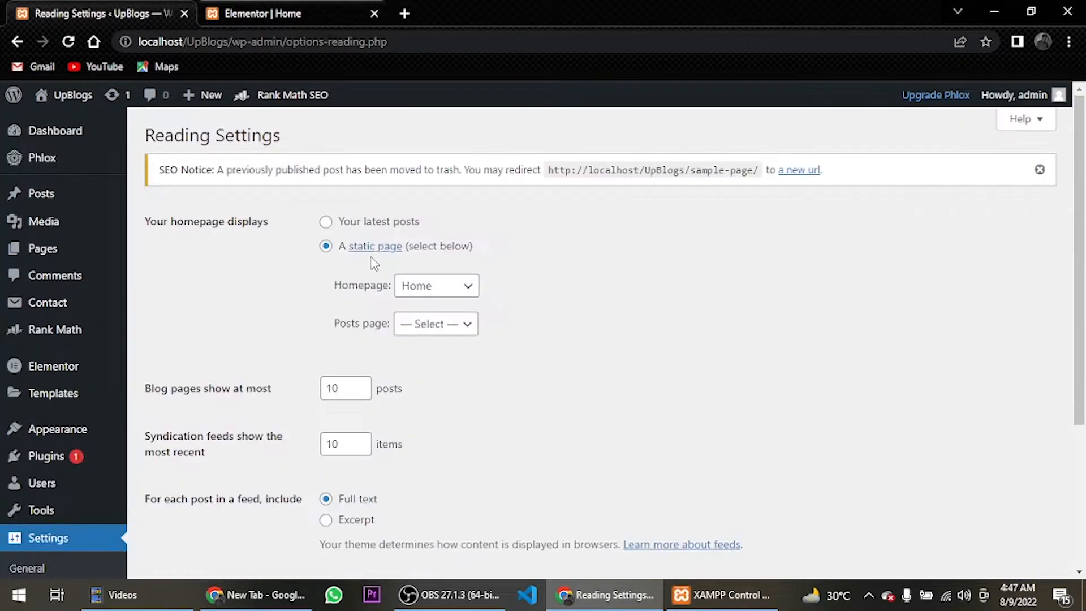
left_click(432, 324)
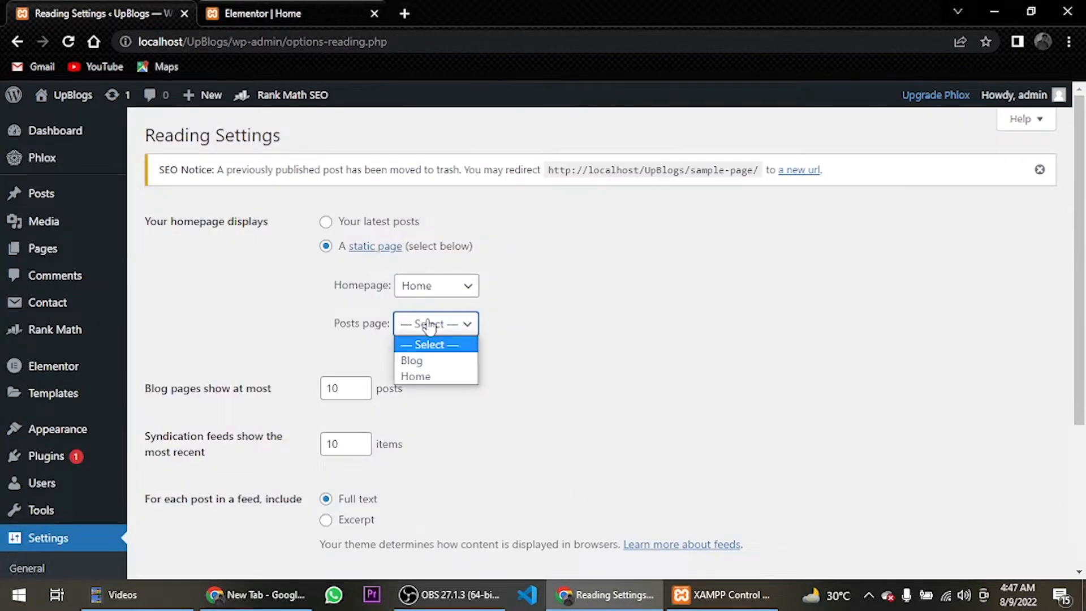
left_click(438, 366)
scroll(442, 373, "down", 4)
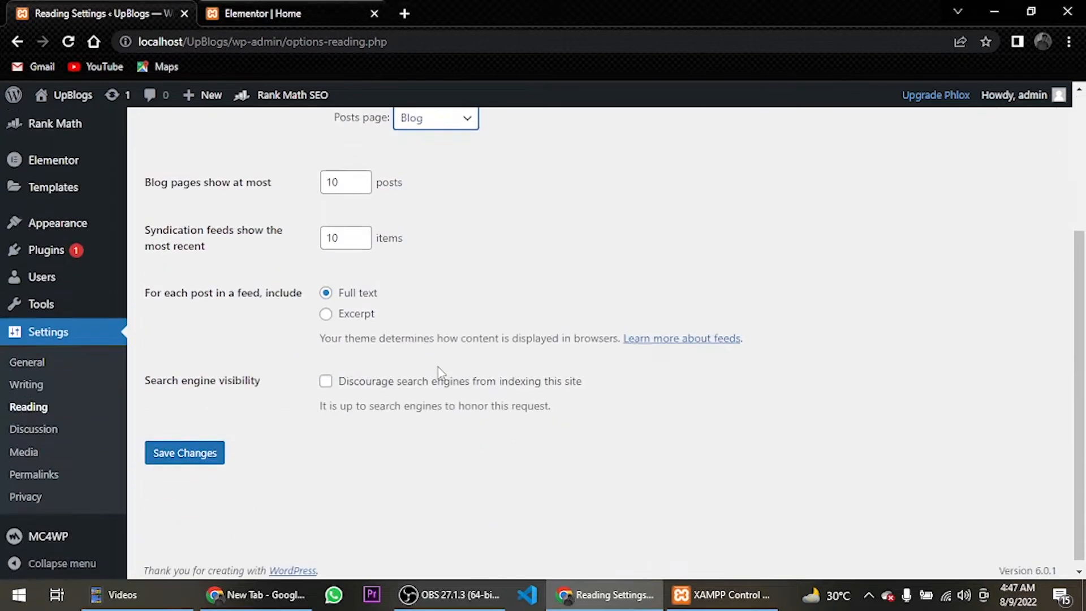
left_click(211, 446)
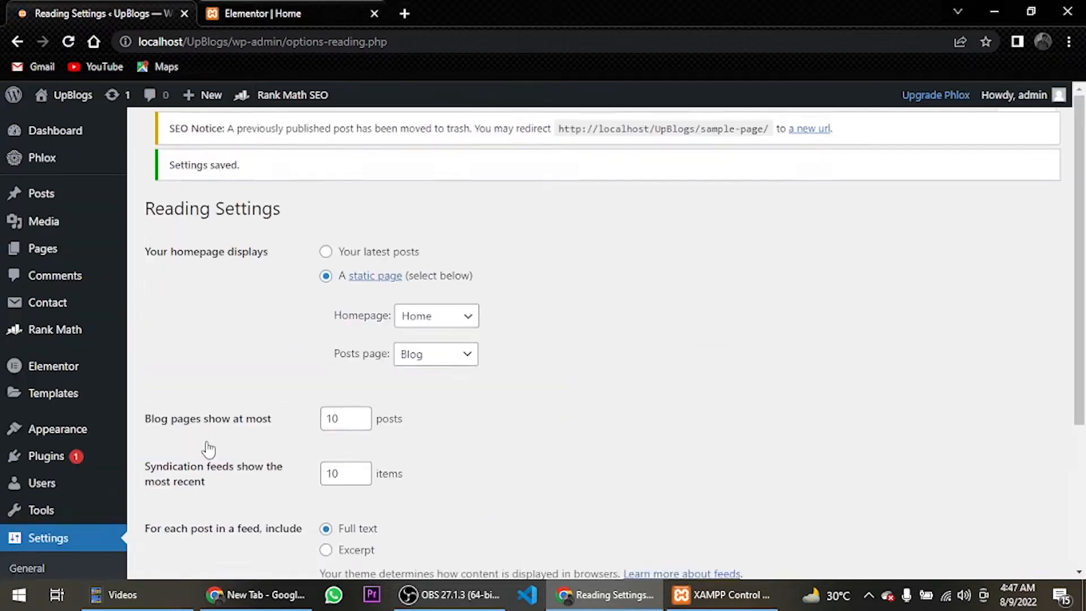
Add another new page and title it About Us
mouse_move(59, 259)
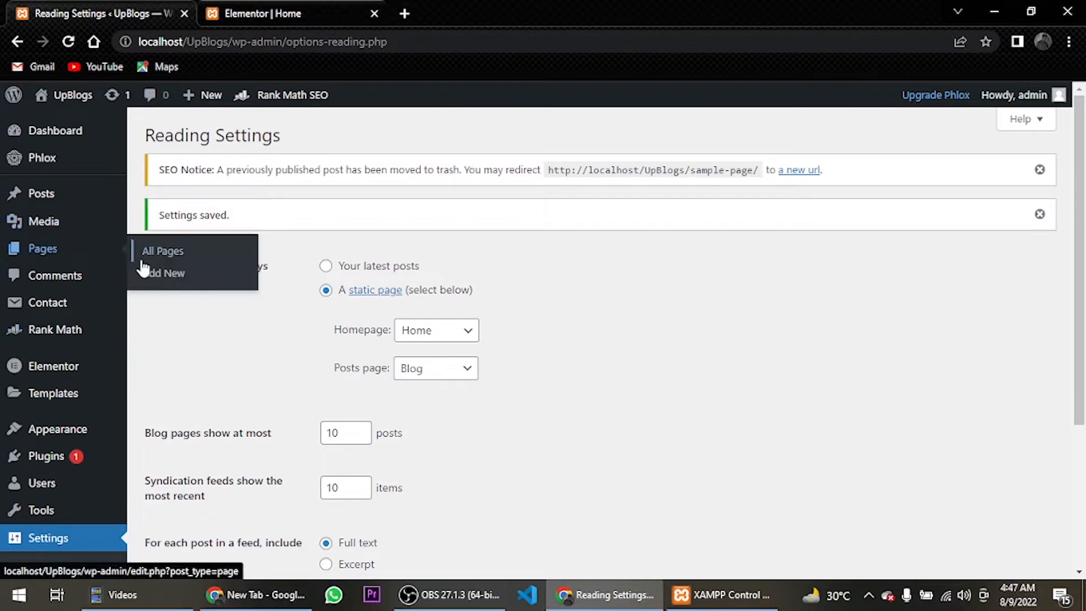
left_click(148, 270)
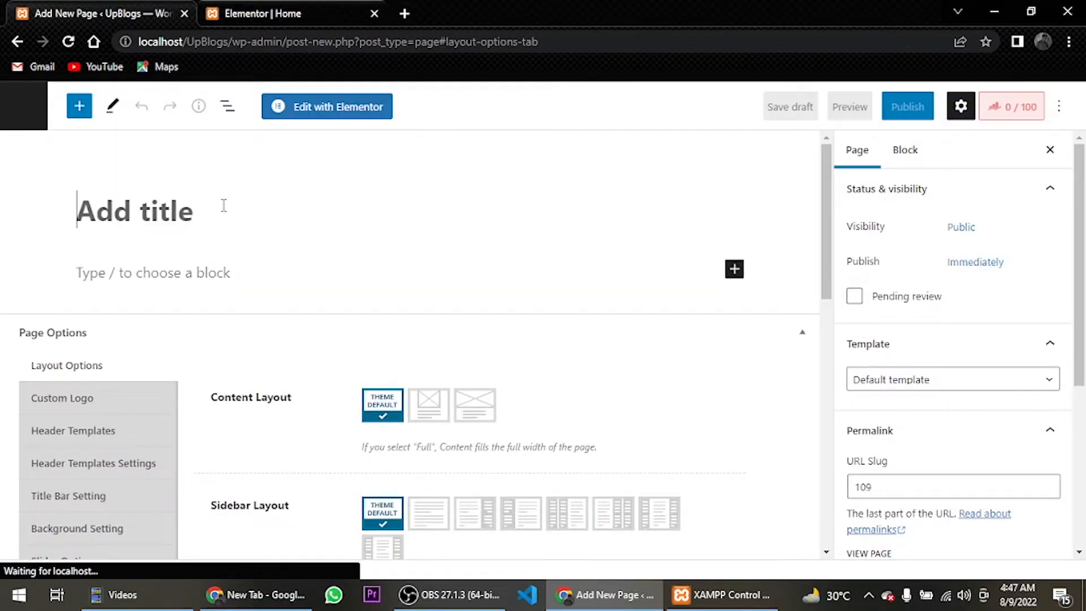
type("About Us")
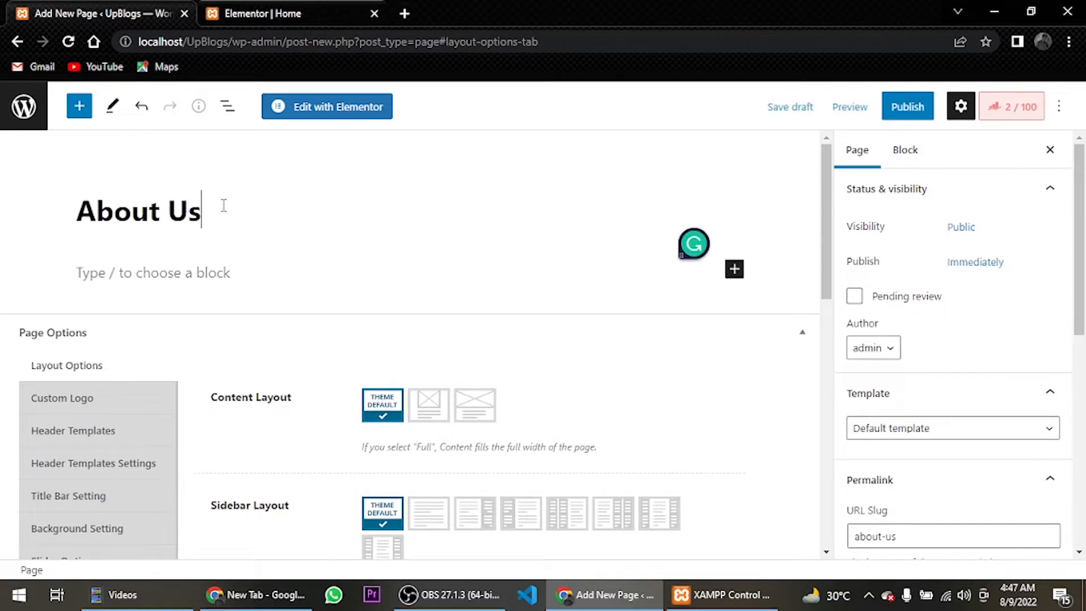
Give the About Us page the full-width content layout and set Display Title Bar Section to No
left_click(483, 400)
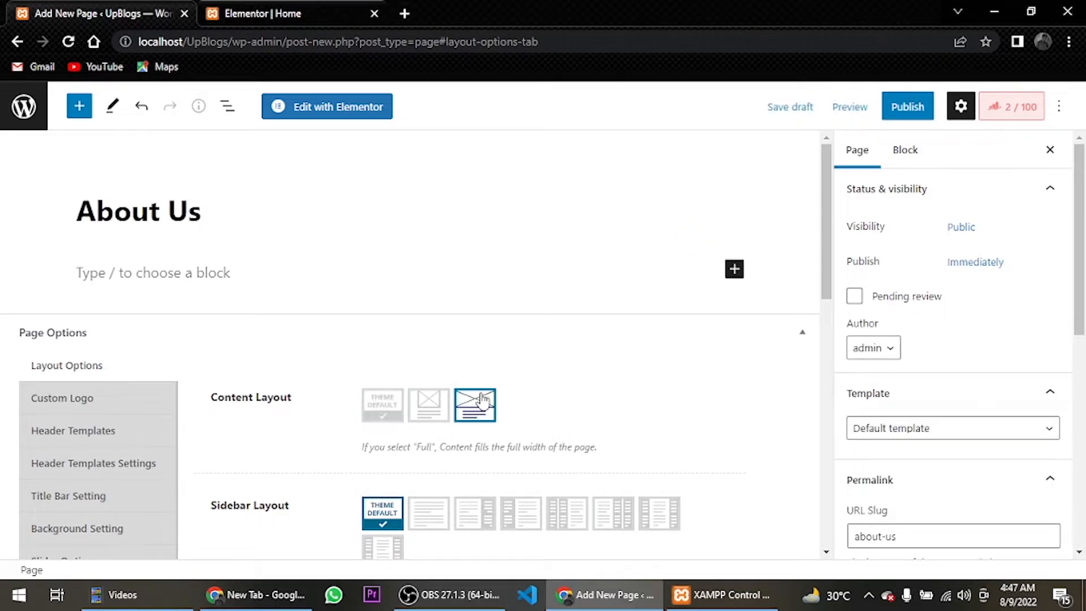
left_click(124, 495)
left_click(407, 403)
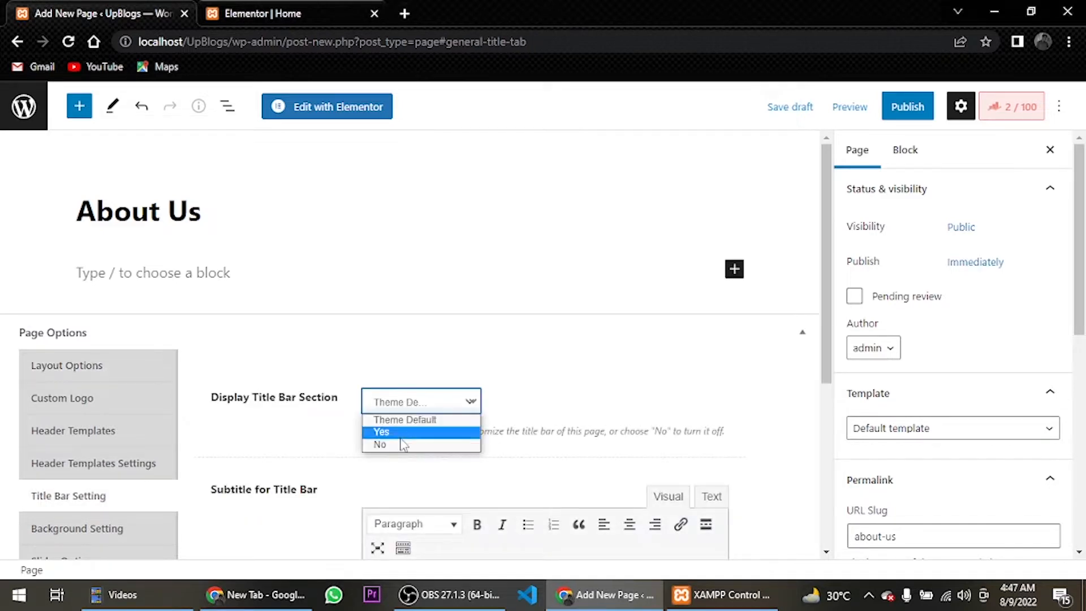
left_click(402, 444)
Publish the About Us page and return to the list of all pages
left_click(907, 106)
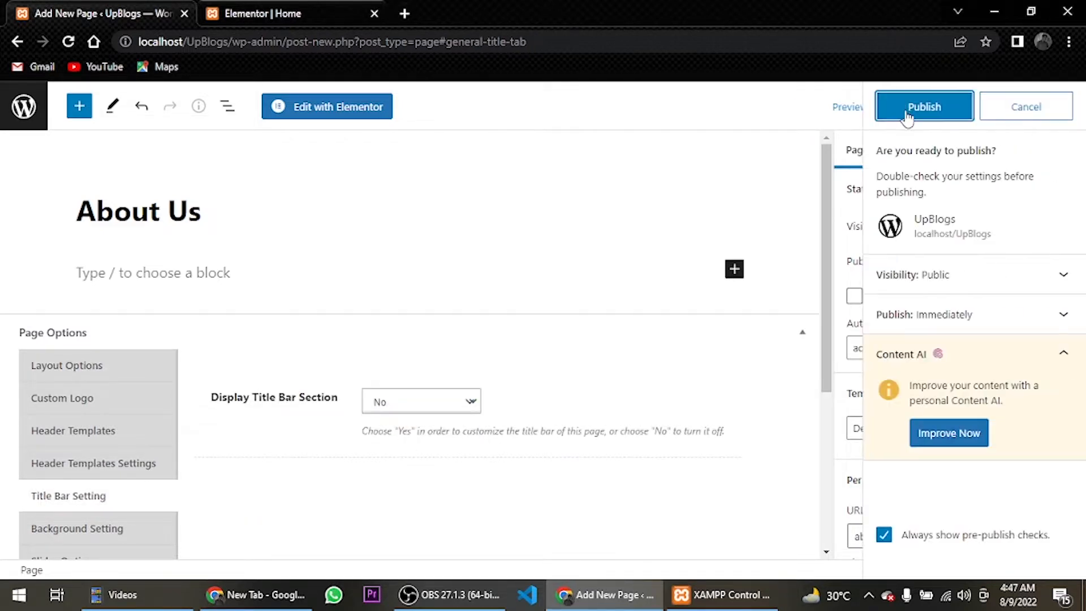
left_click(909, 106)
left_click(29, 113)
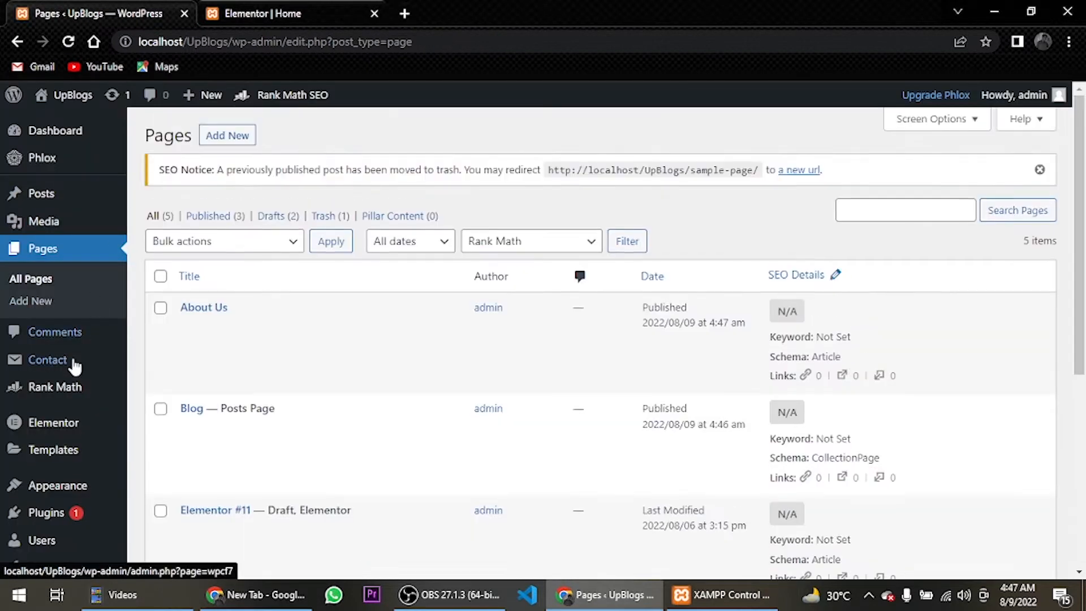
Import the Phlox Blog - About Page JSON file from the Pages folder into the saved Elementor templates, enabling unfiltered file uploads
mouse_move(56, 377)
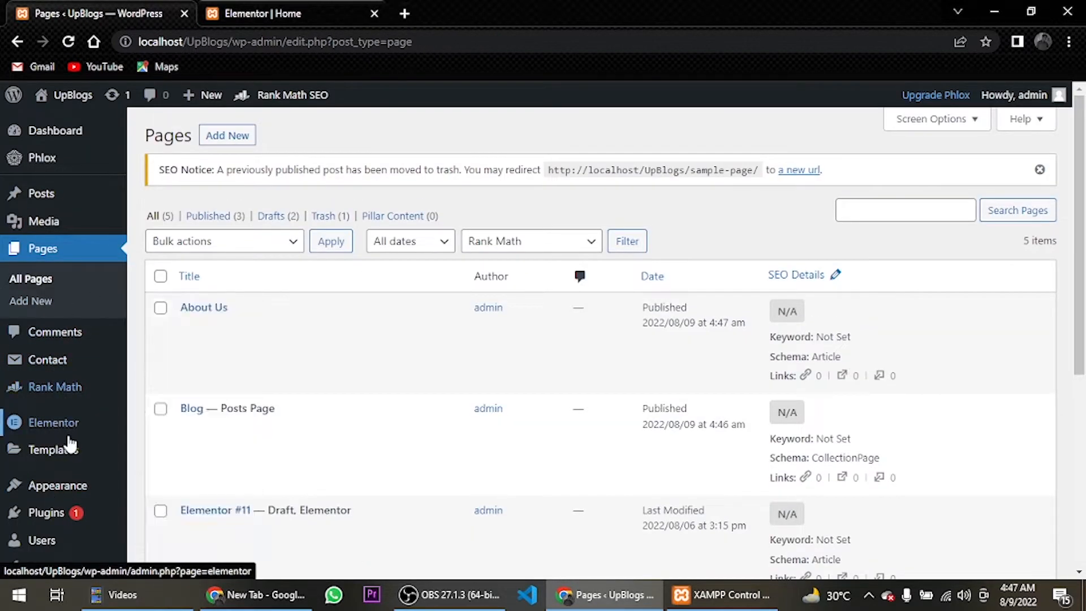
left_click(83, 450)
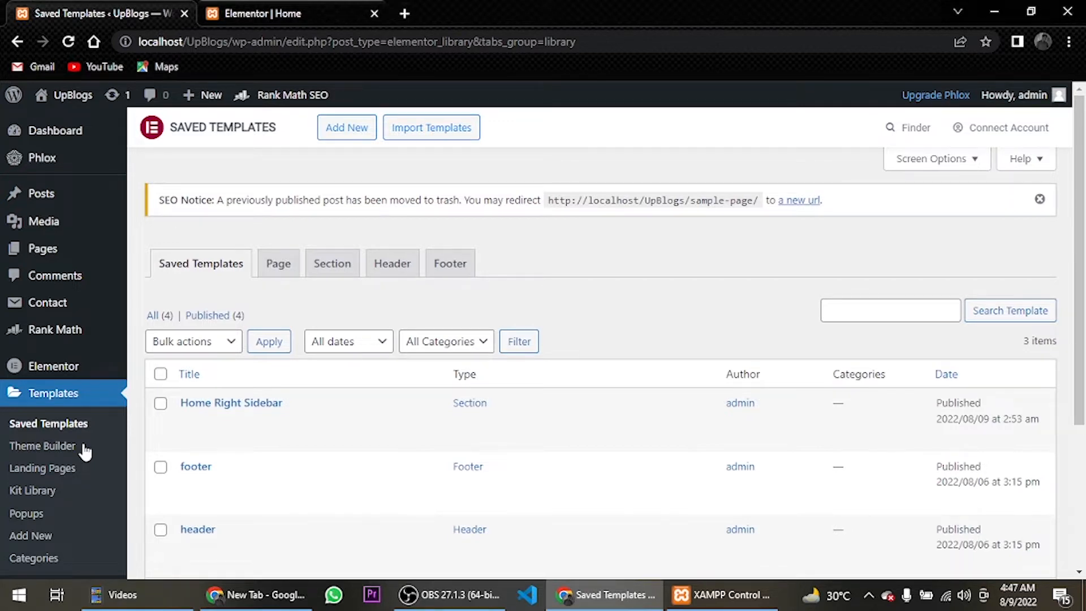
left_click(446, 134)
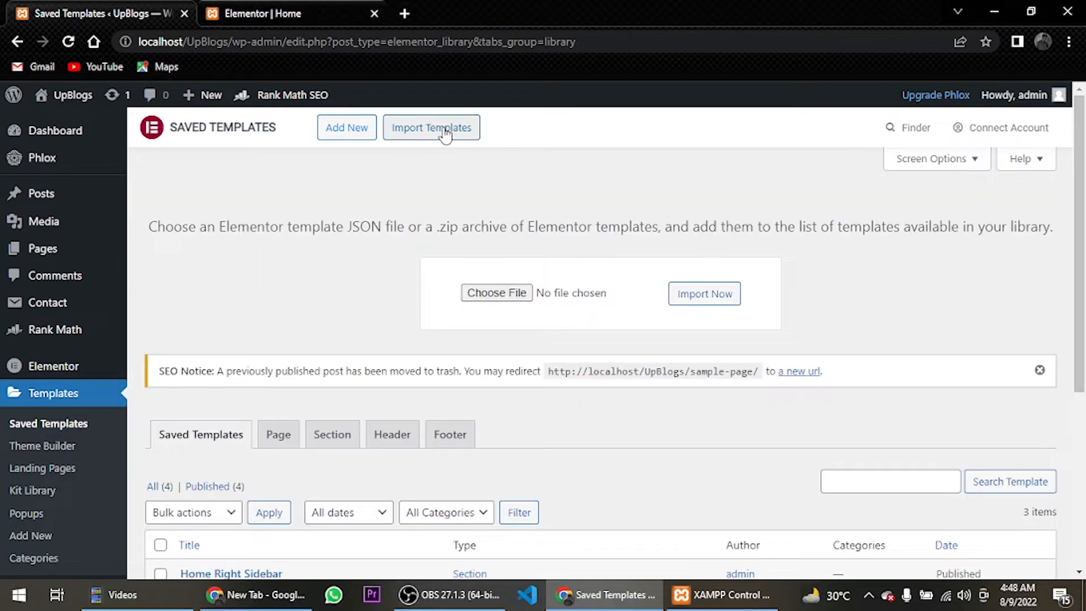
left_click(521, 291)
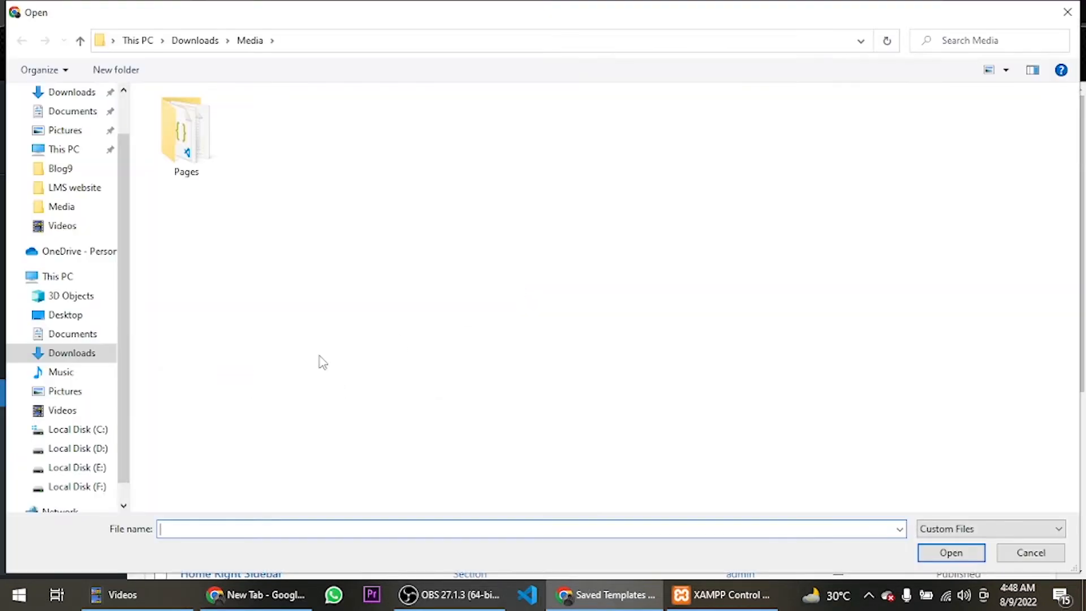
double_click(181, 141)
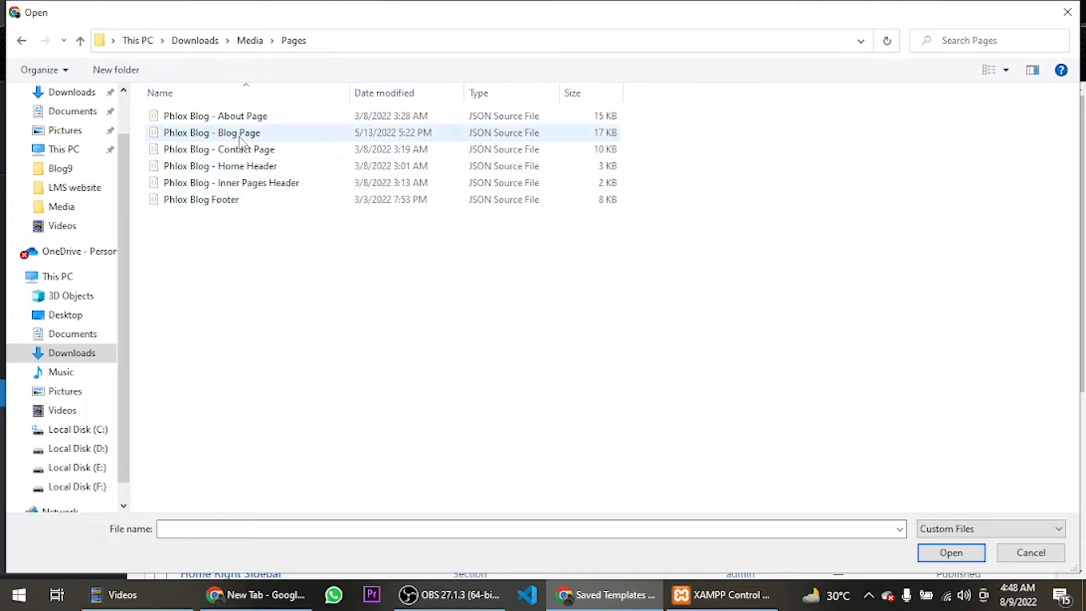
left_click(252, 119)
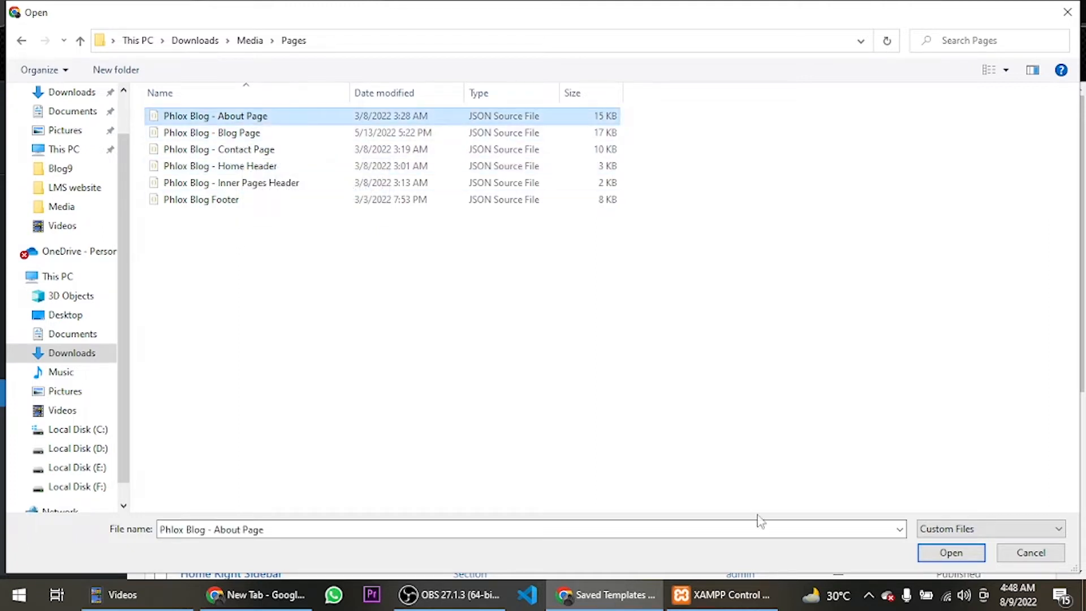
left_click(958, 553)
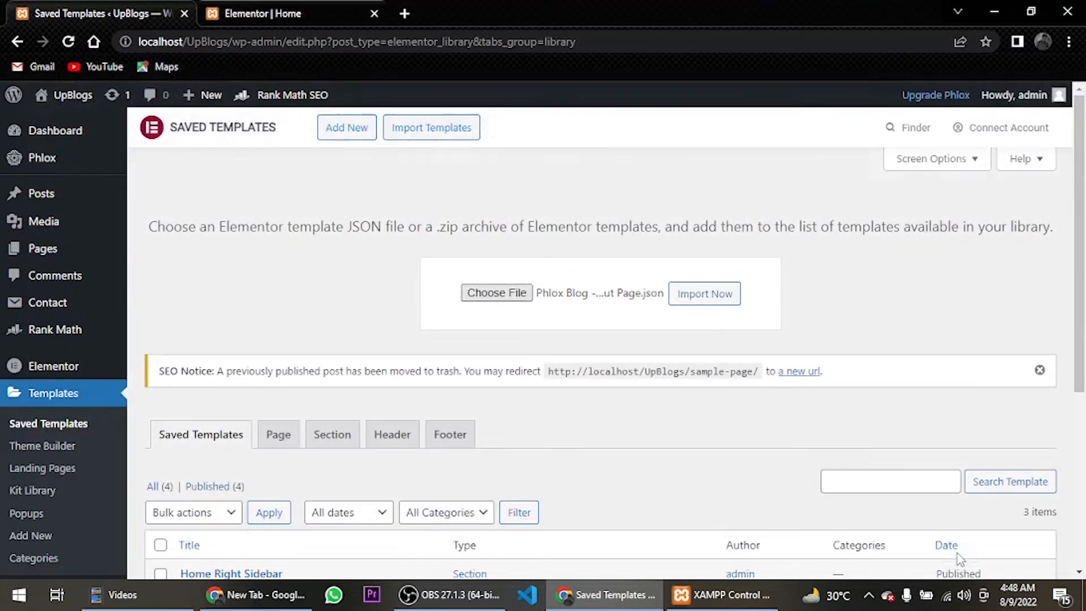
left_click(698, 295)
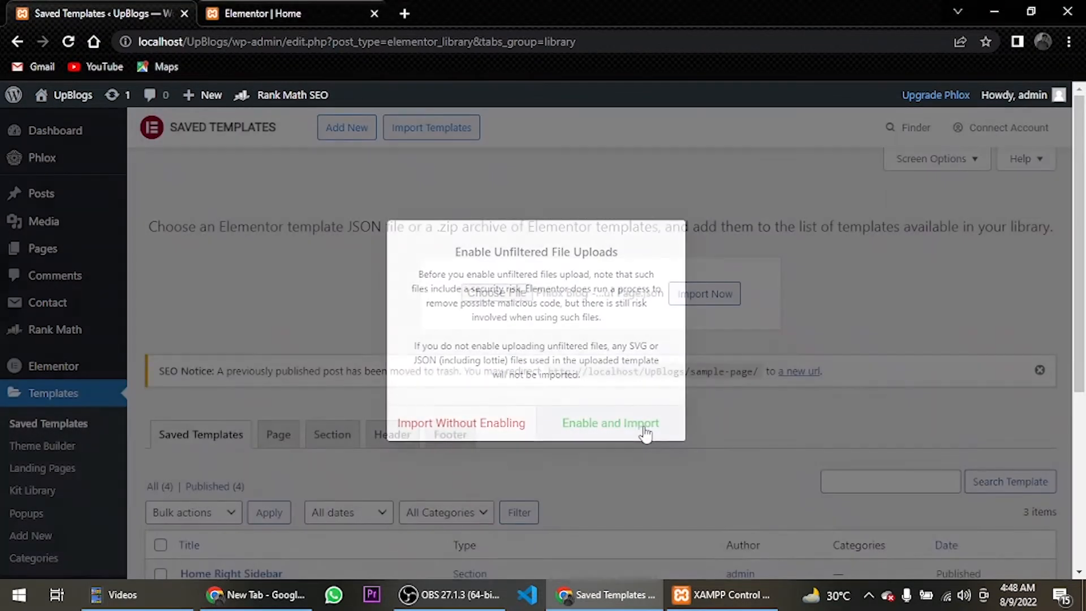
left_click(645, 431)
scroll(599, 340, "down", 4)
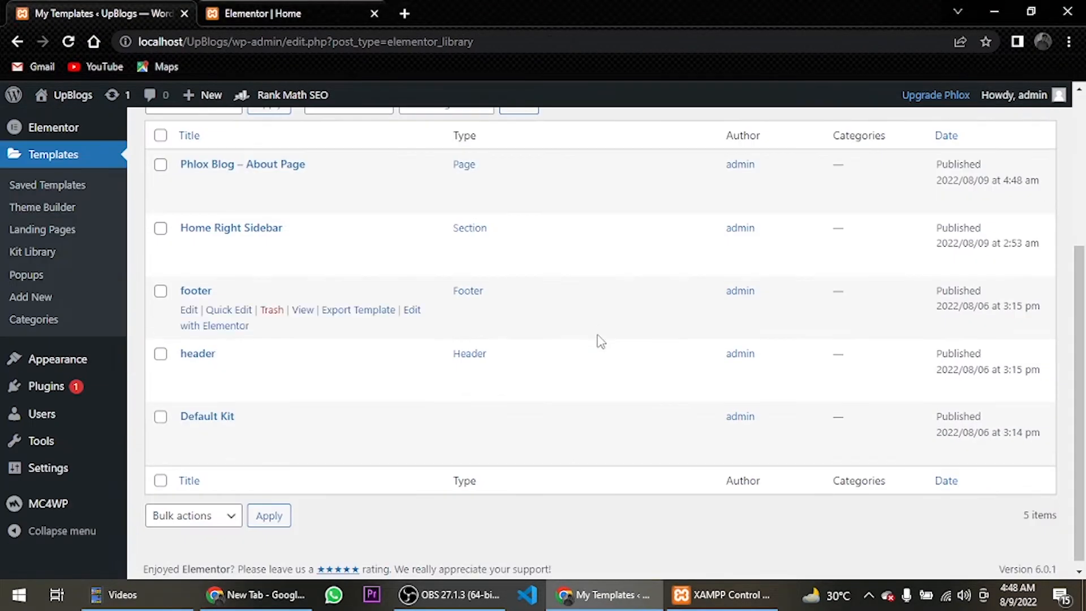
scroll(600, 341, "up", 4)
Import the Phlox Blog - Contact Page JSON file into the template library
left_click(388, 128)
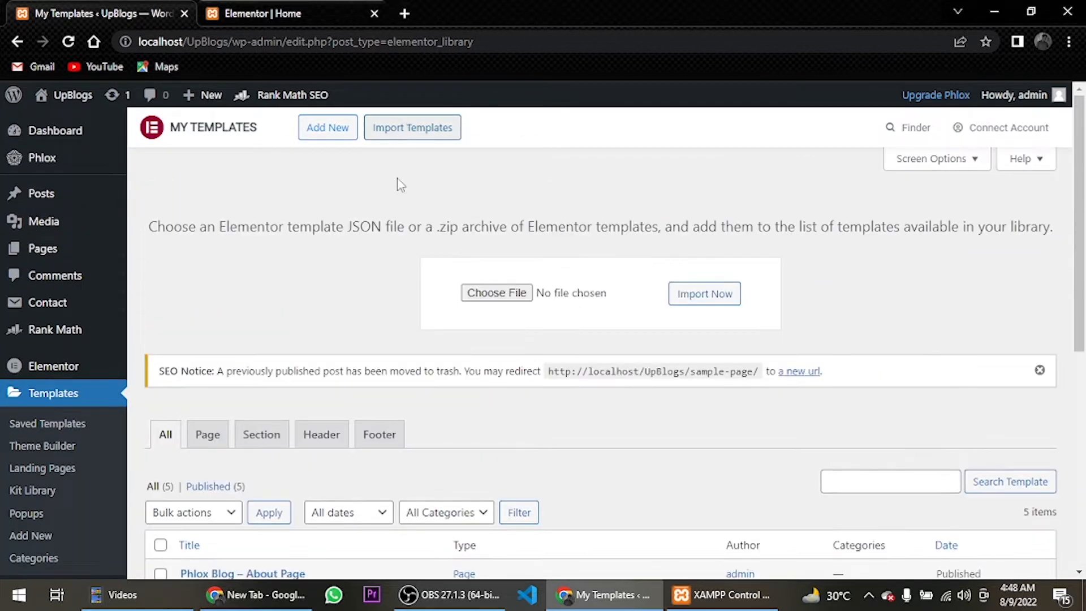
left_click(477, 293)
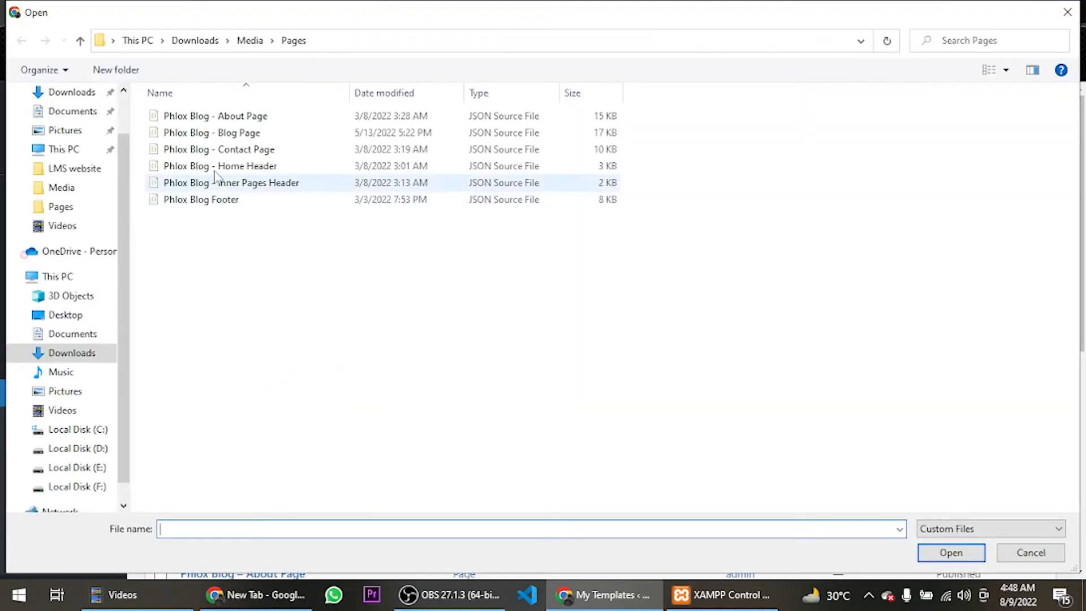
left_click(235, 150)
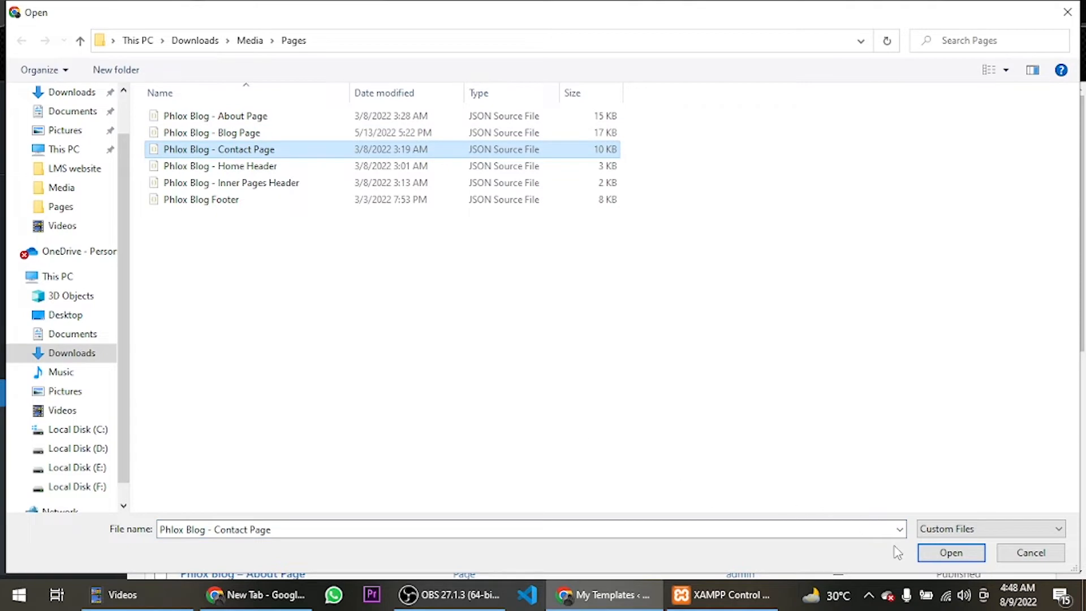
left_click(939, 553)
left_click(716, 308)
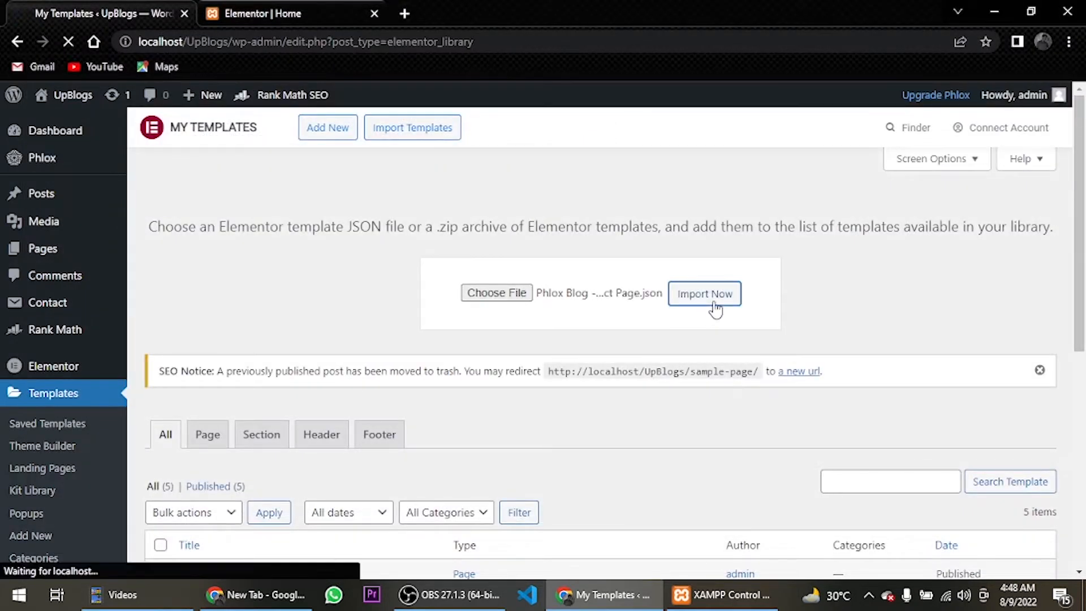
Import the Phlox Blog - Home Header JSON file into the template library
left_click(417, 127)
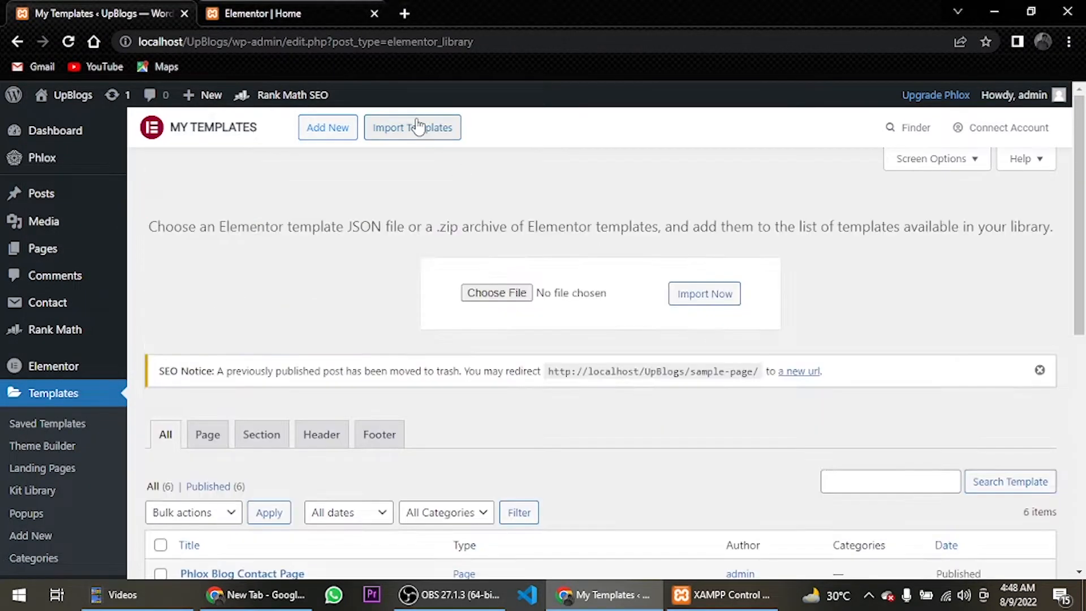
left_click(496, 293)
left_click(951, 553)
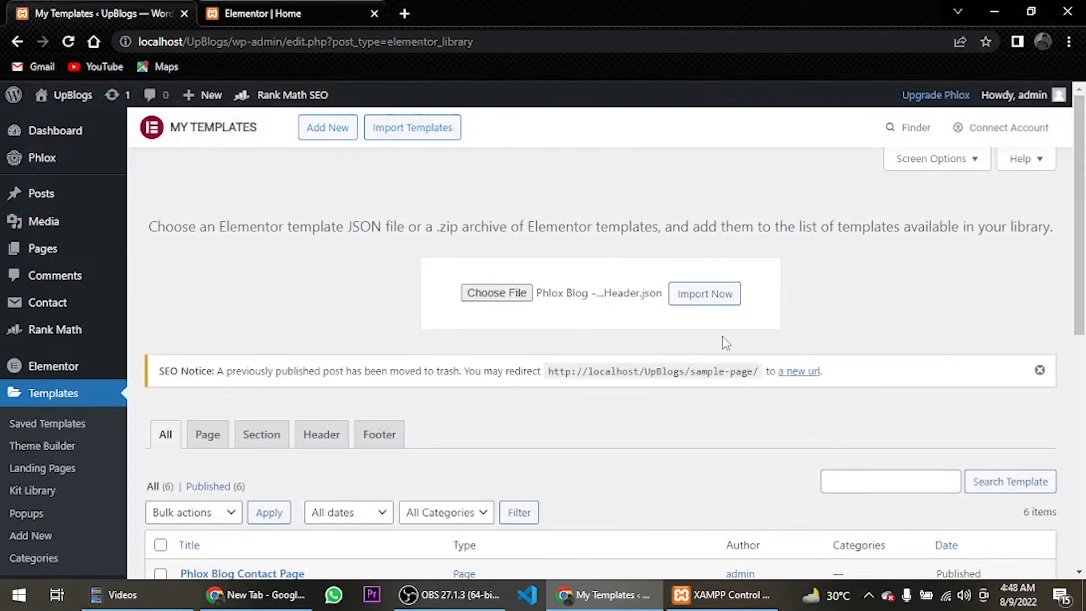
left_click(705, 293)
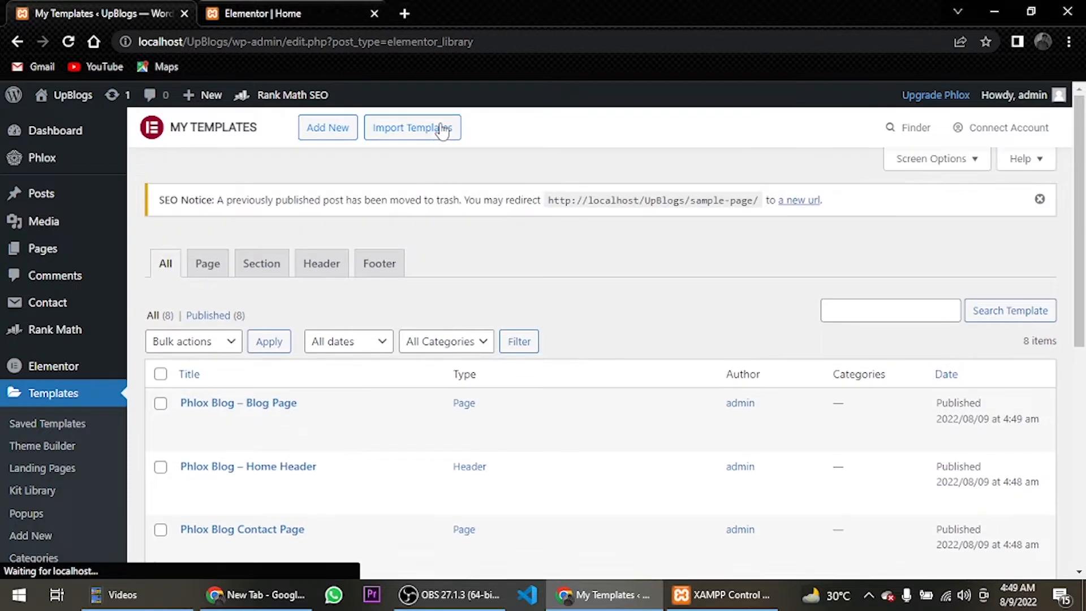
Import the Phlox Blog - Inner Pages Header JSON file into the saved Elementor templates
left_click(443, 129)
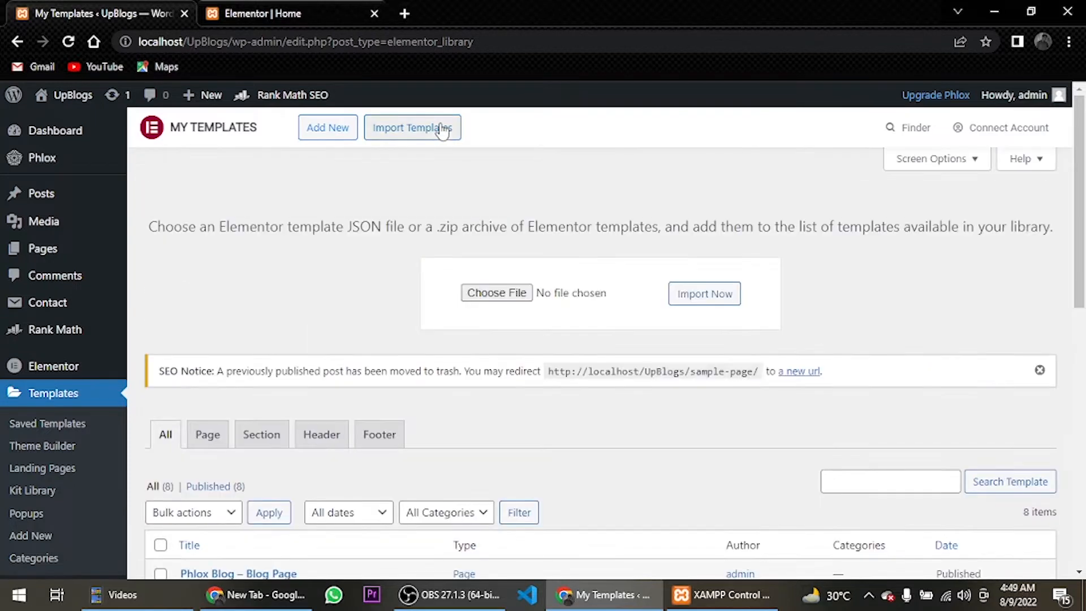
left_click(513, 299)
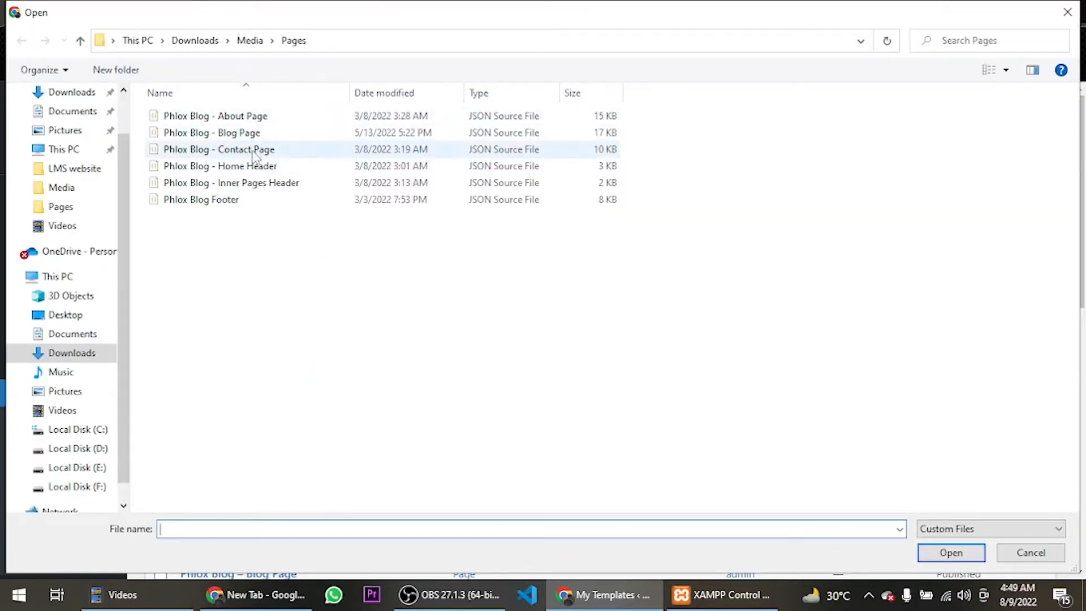
left_click(261, 201)
left_click(261, 190)
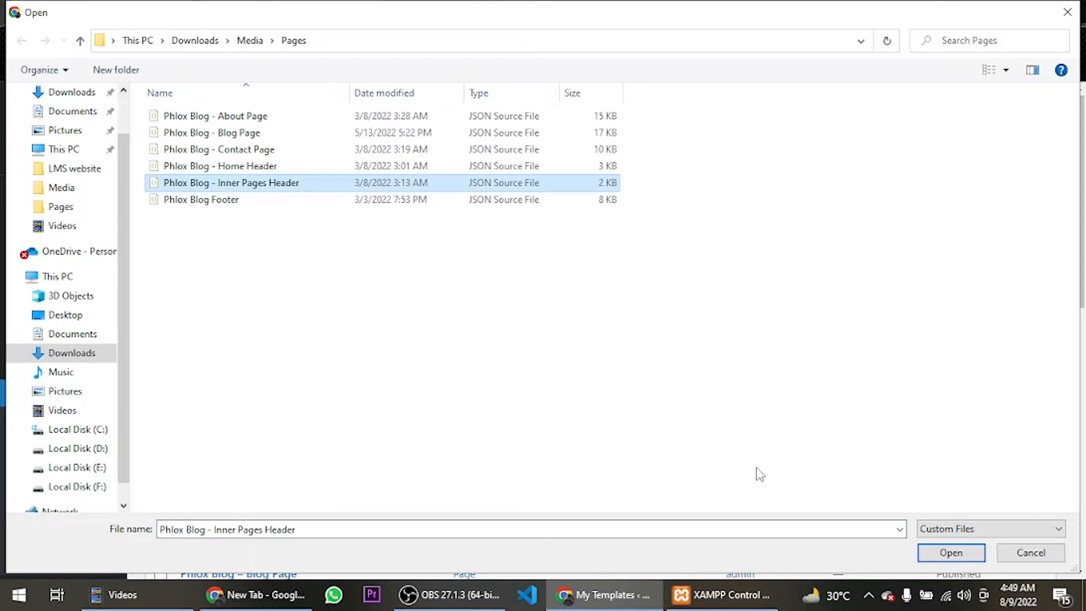
left_click(965, 552)
scroll(679, 424, "down", 3)
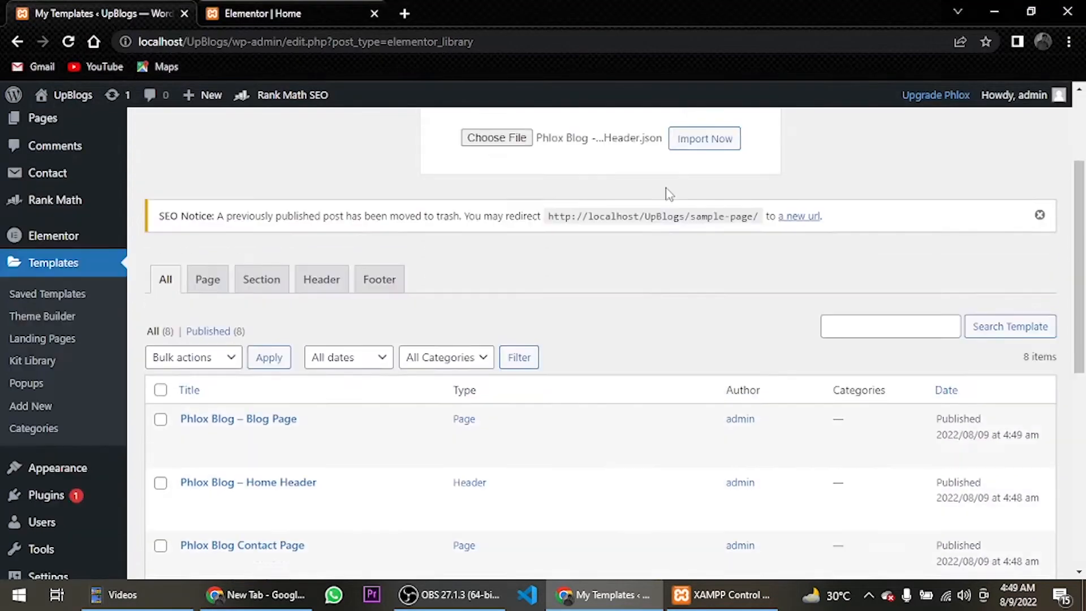
scroll(669, 194, "up", 1)
left_click(705, 213)
scroll(521, 326, "down", 4)
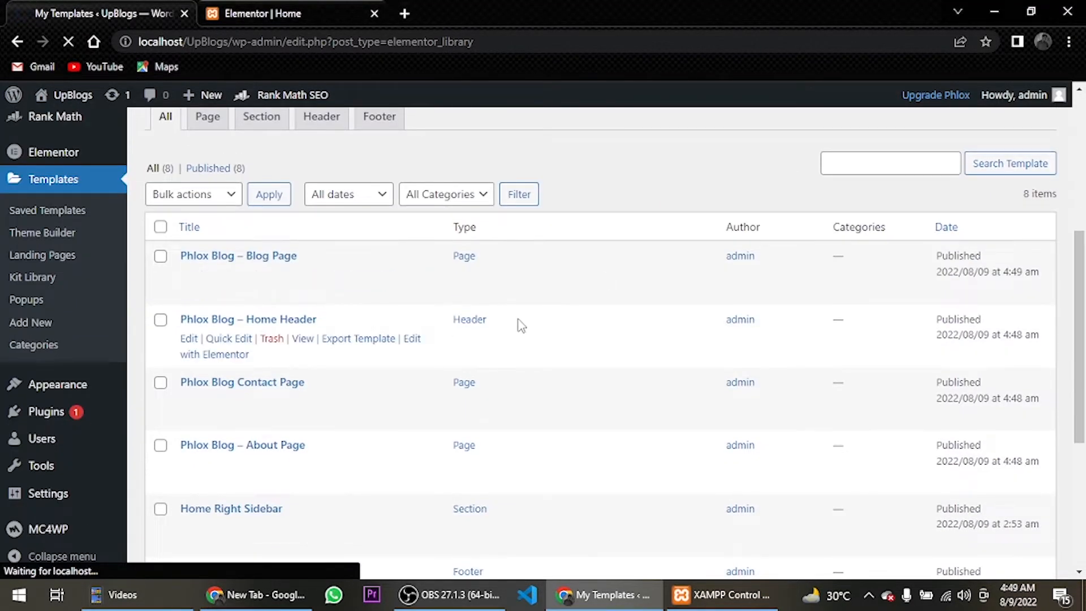
scroll(531, 324, "up", 5)
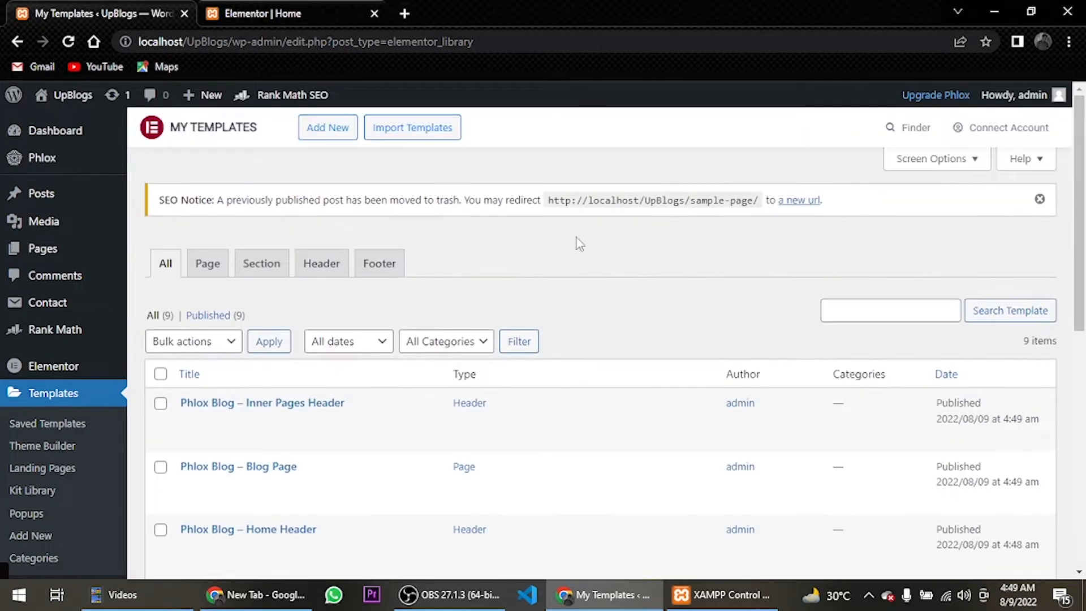
Import the Phlox Blog Footer JSON file into the template library
left_click(330, 129)
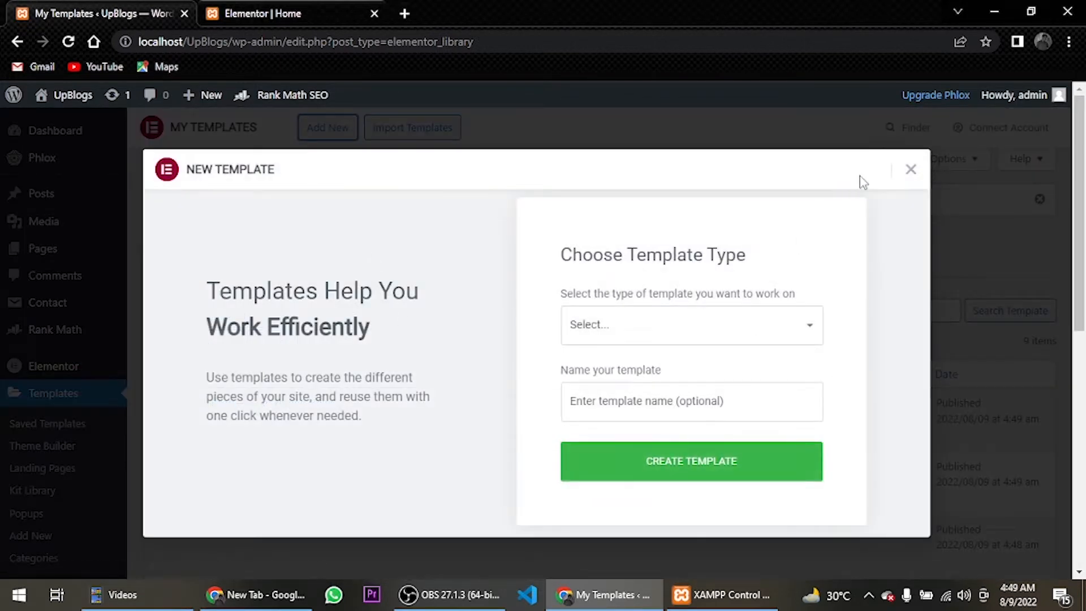
left_click(912, 170)
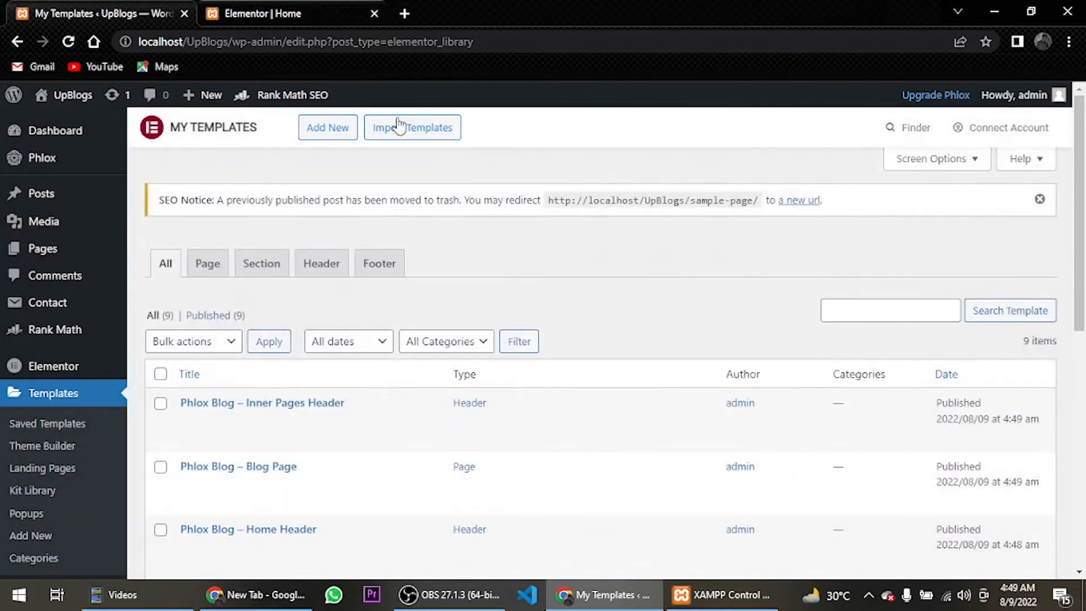
left_click(400, 126)
left_click(481, 295)
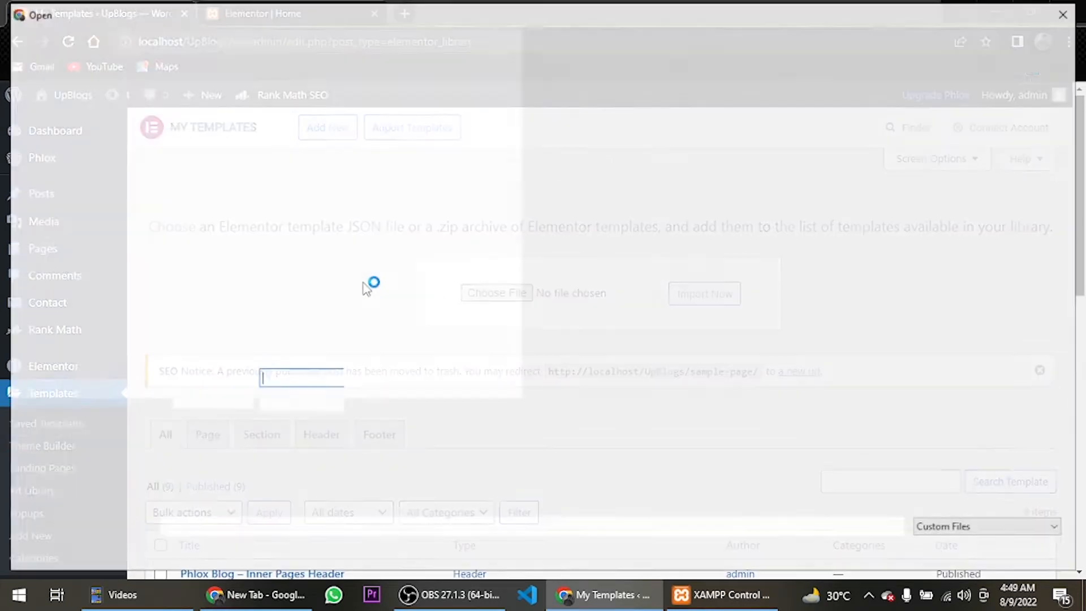
left_click(239, 200)
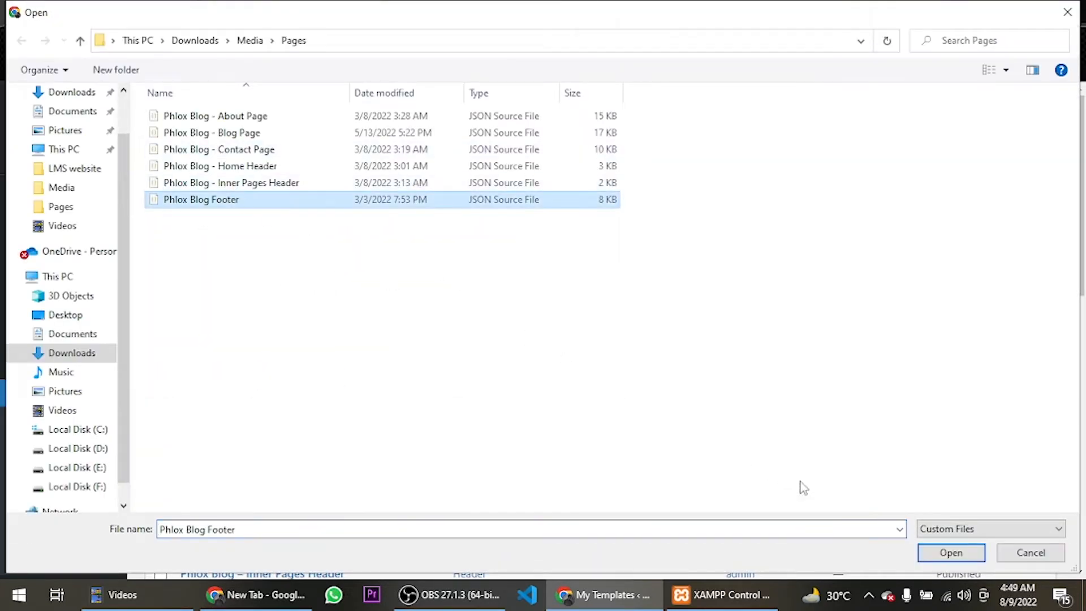
left_click(951, 553)
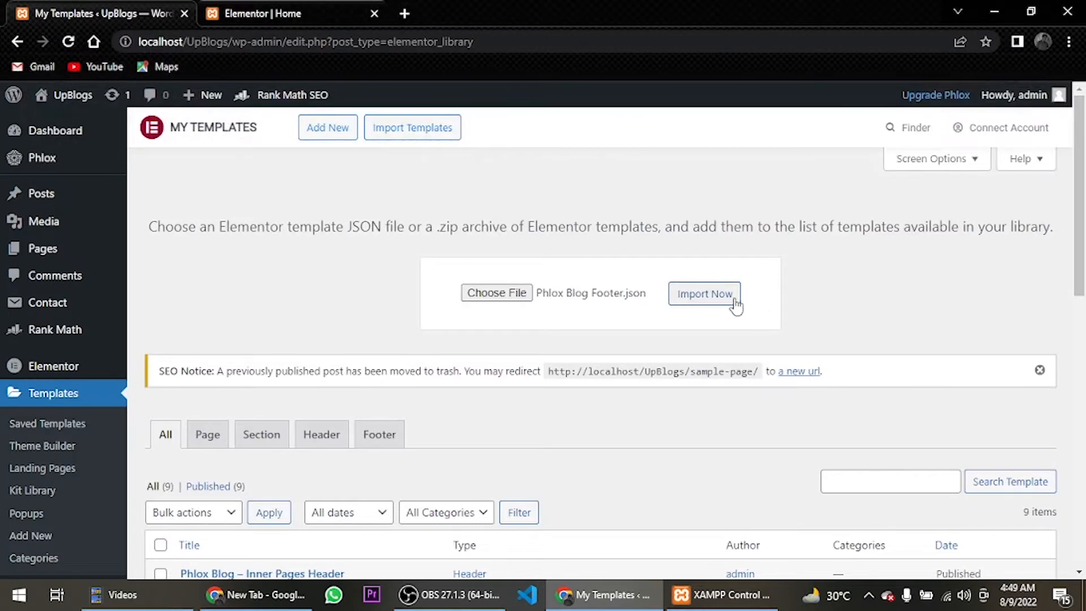
left_click(705, 294)
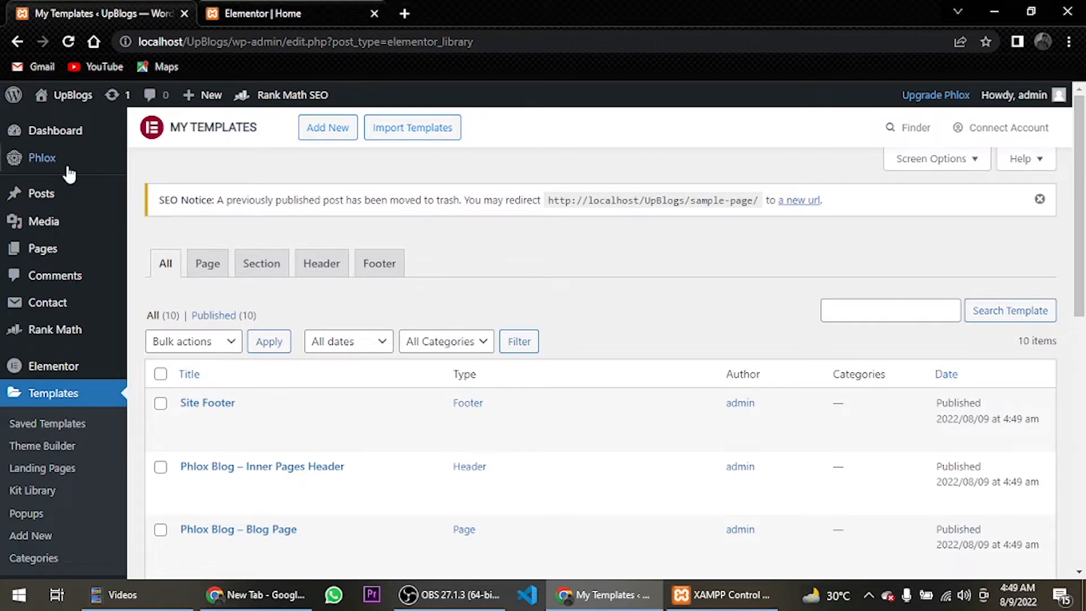
Open the About Us page from the list of all pages for editing with Elementor
left_click(310, 7)
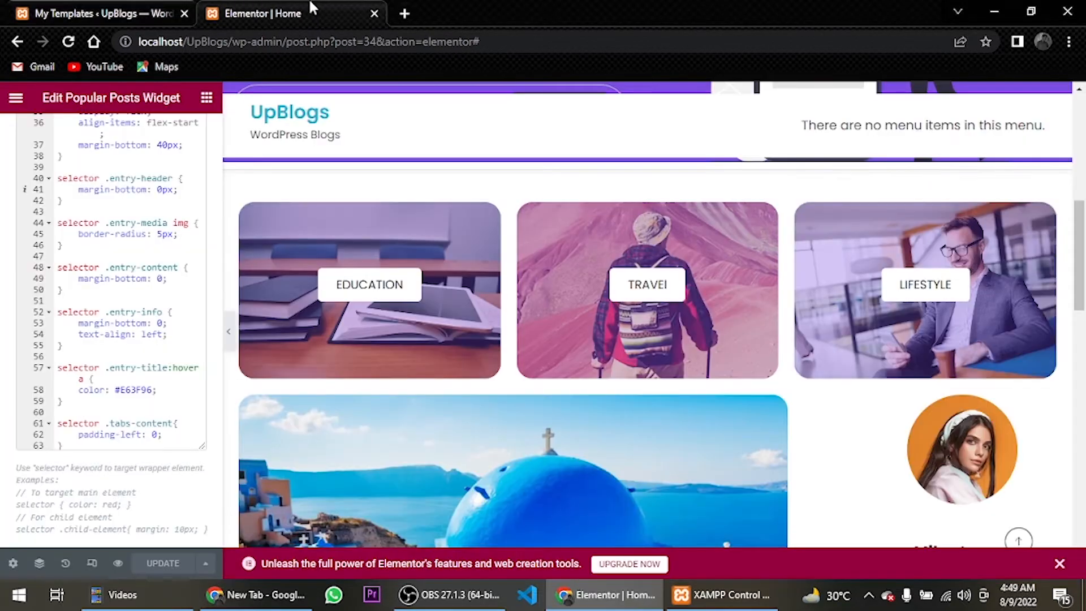
left_click(102, 13)
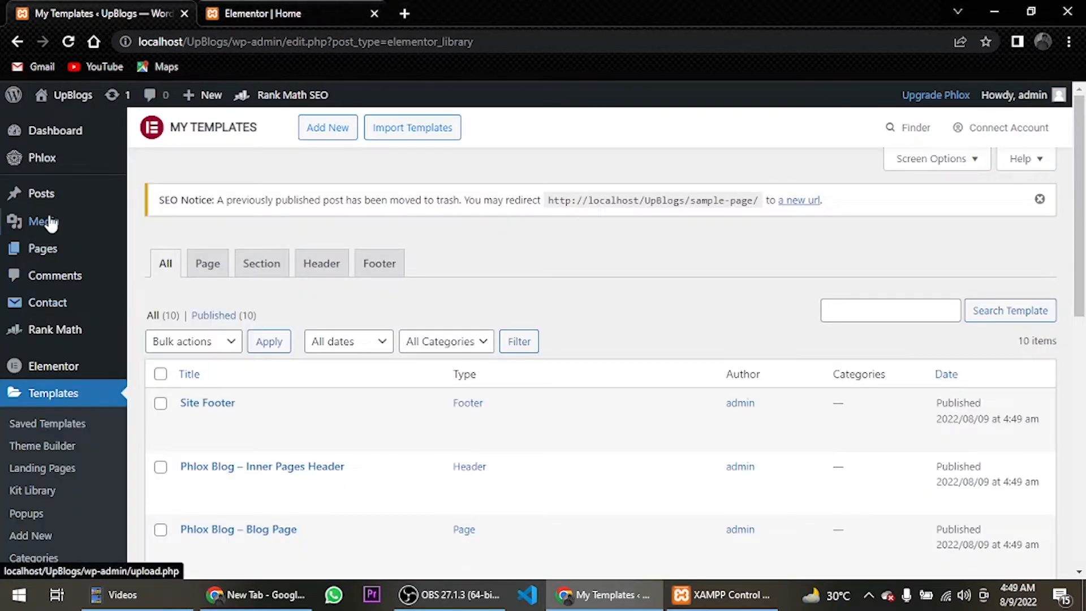
mouse_move(62, 256)
left_click(219, 263)
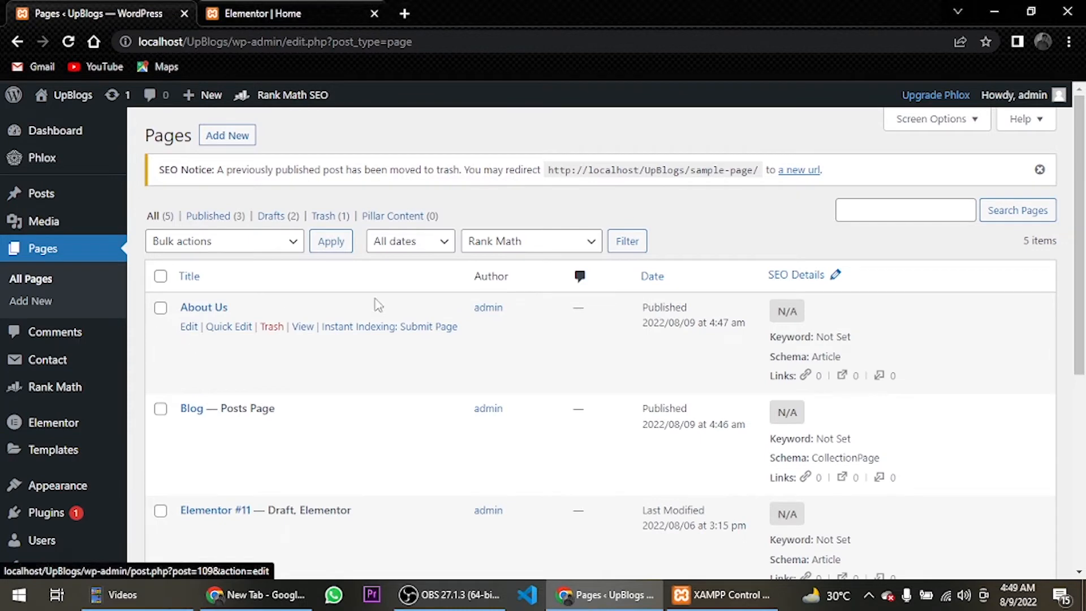
left_click(199, 310)
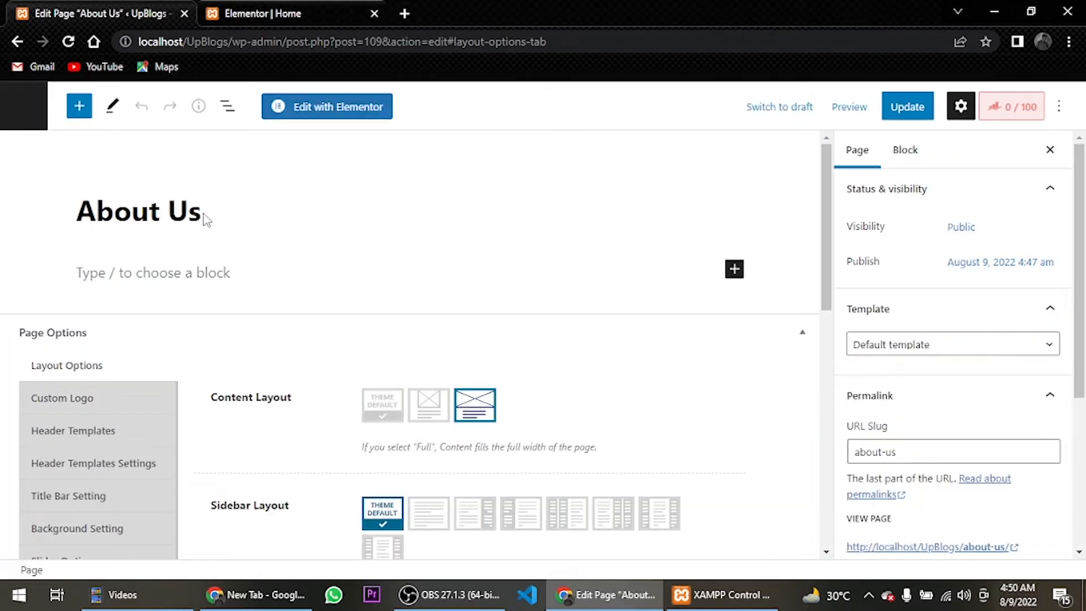
left_click(327, 107)
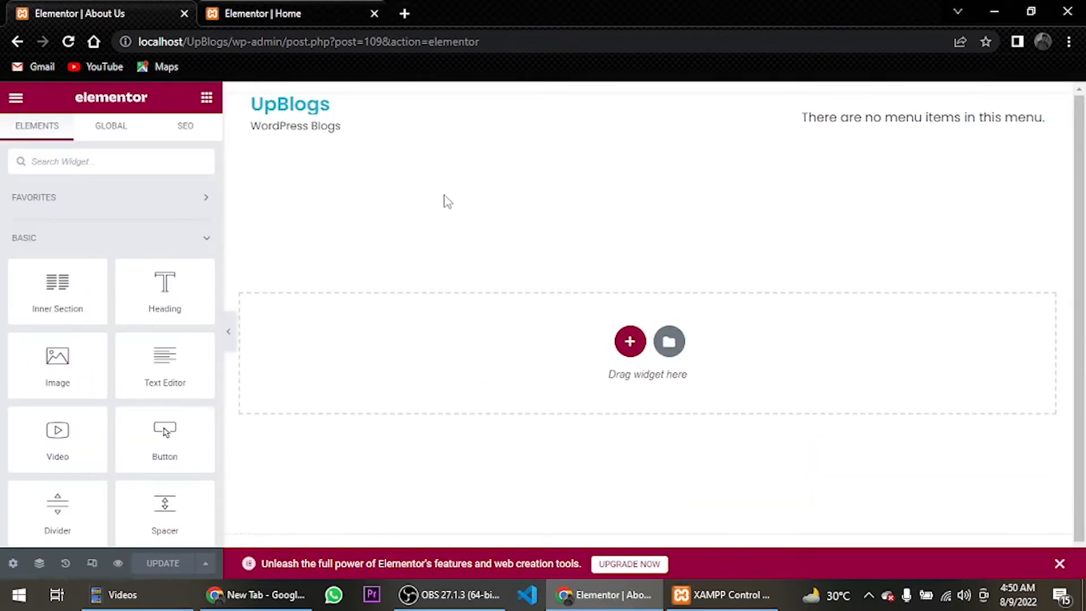
Insert the saved Phlox Blog - About Page template into the empty About Us page
left_click(670, 342)
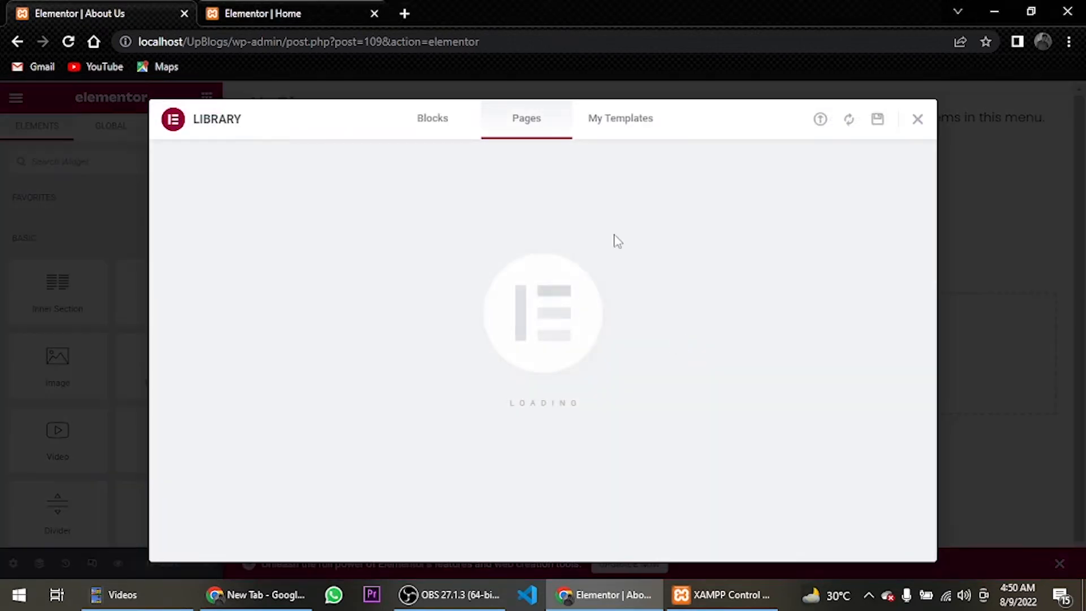
left_click(624, 134)
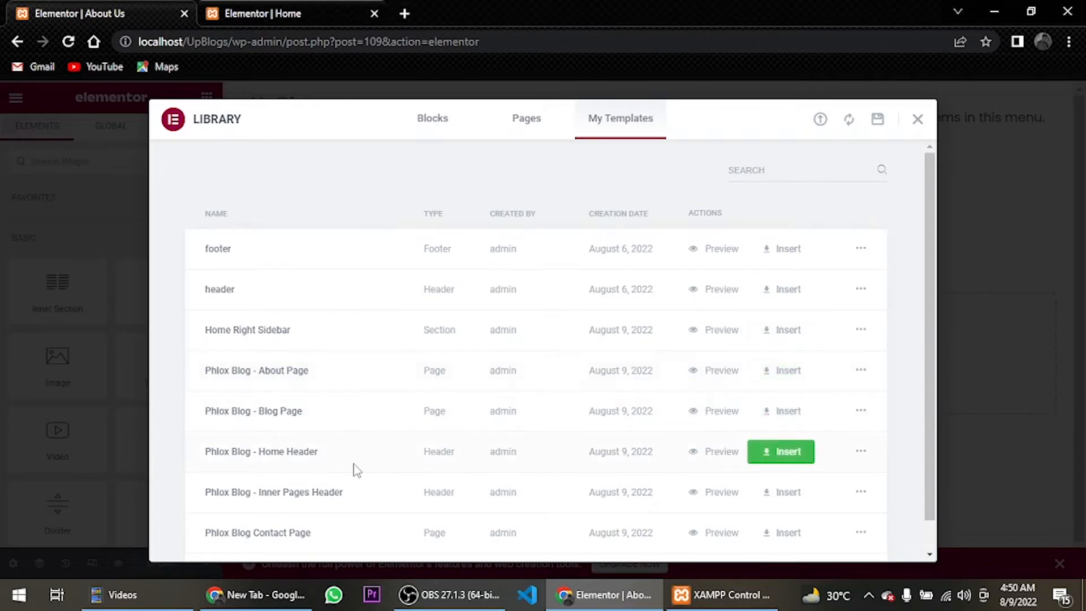
left_click(759, 377)
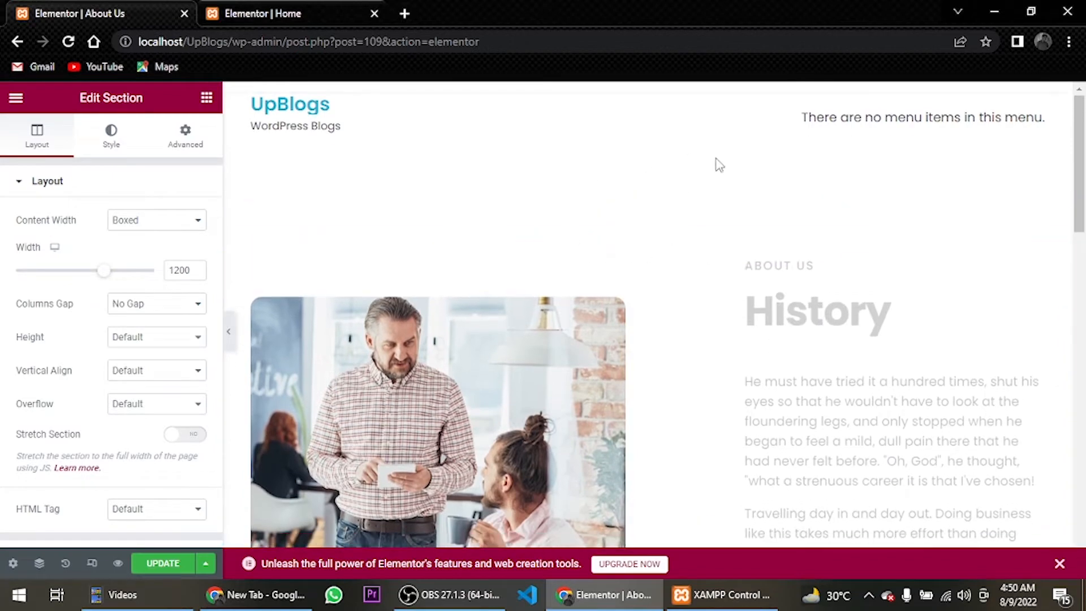
Review the inserted About Us layout, including the History section, the quote with its image and the team profiles
scroll(651, 286, "down", 8)
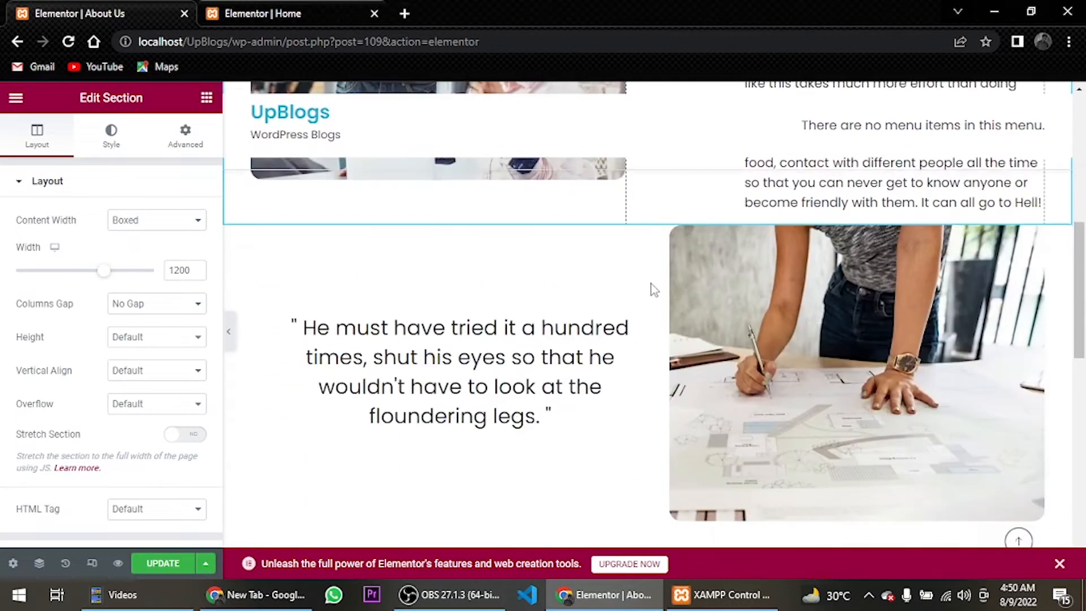
scroll(650, 289, "down", 12)
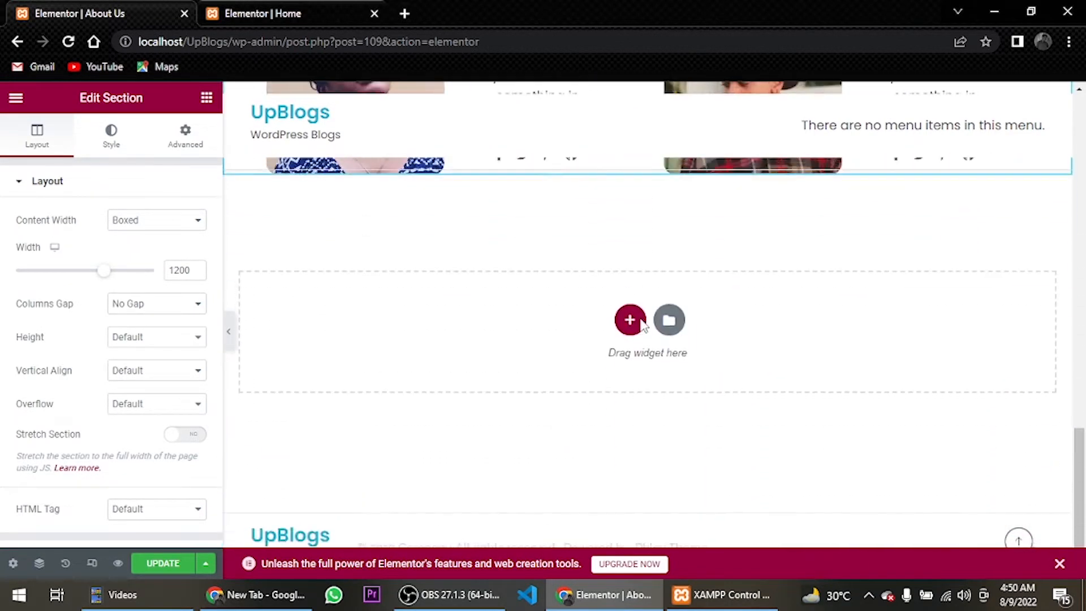
scroll(643, 324, "up", 15)
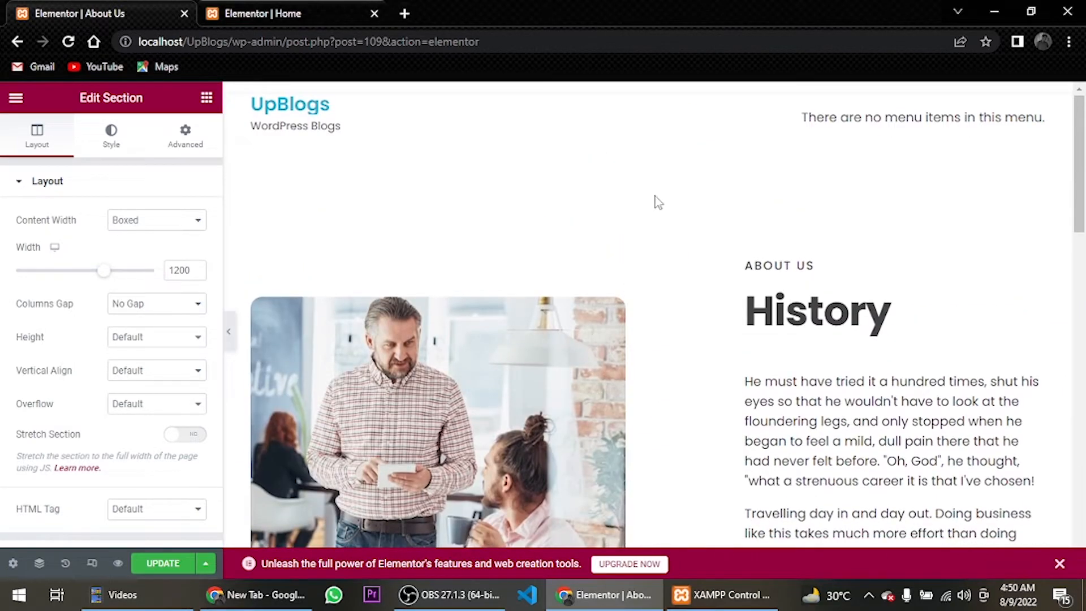
left_click(655, 196)
scroll(655, 197, "down", 1)
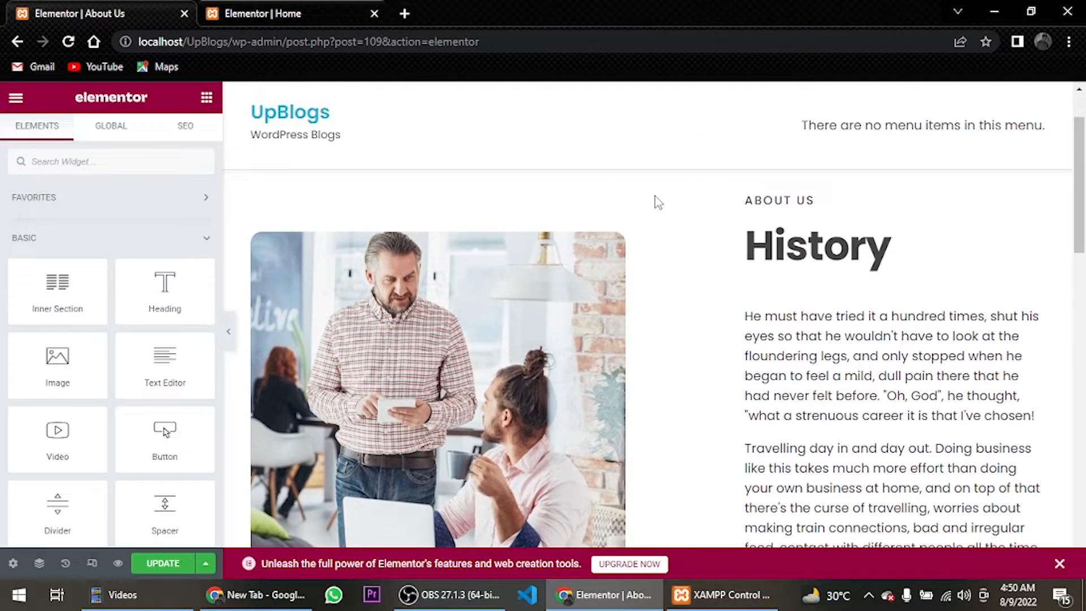
left_click(583, 285)
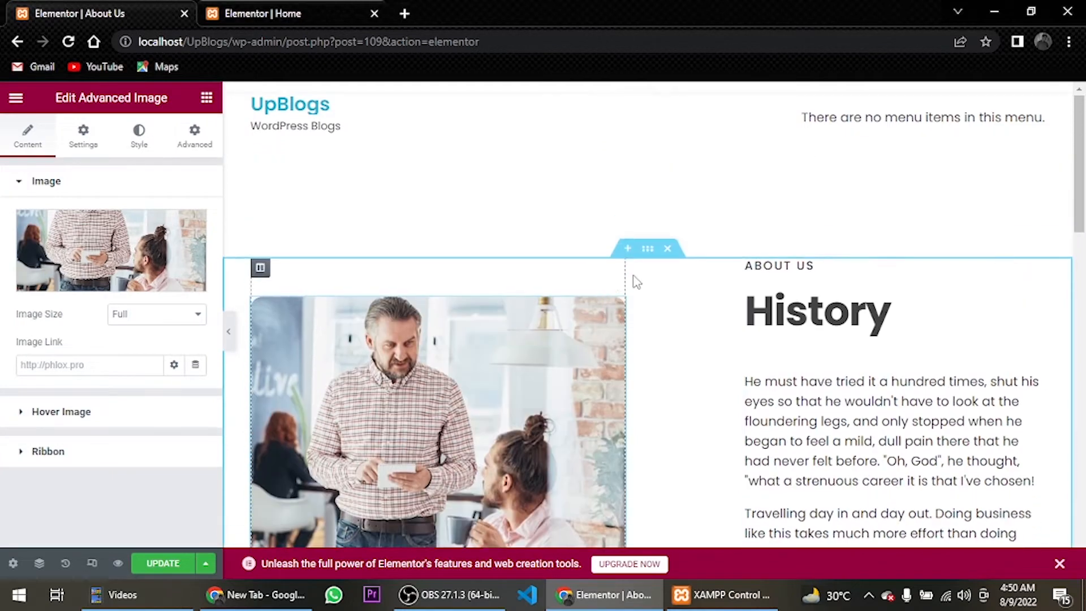
scroll(494, 385, "down", 2)
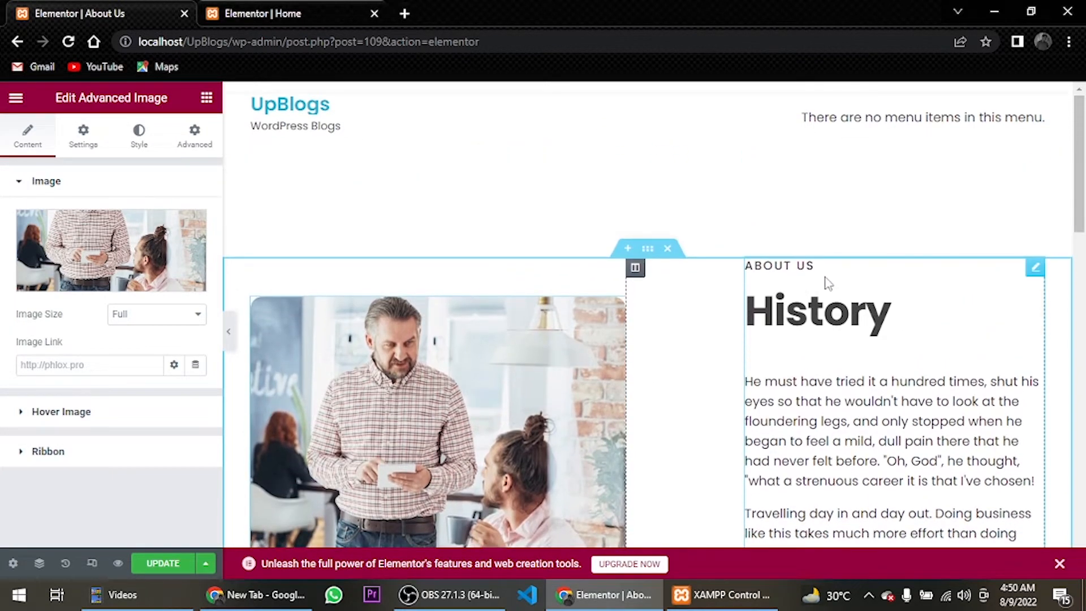
scroll(867, 304, "down", 2)
scroll(859, 335, "down", 8)
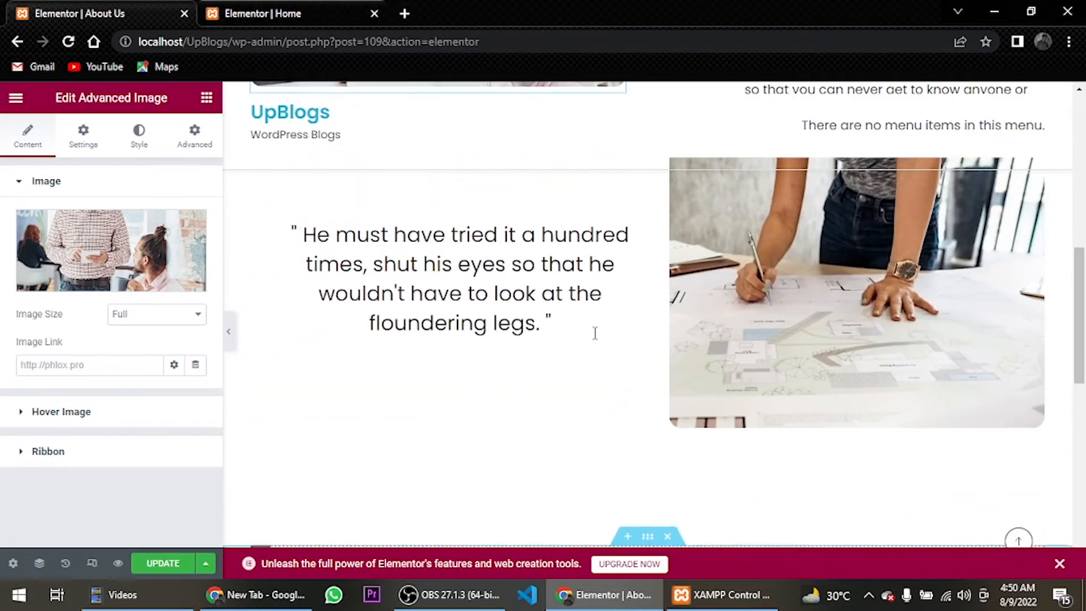
scroll(595, 334, "down", 1)
scroll(594, 334, "up", 3)
scroll(595, 334, "down", 3)
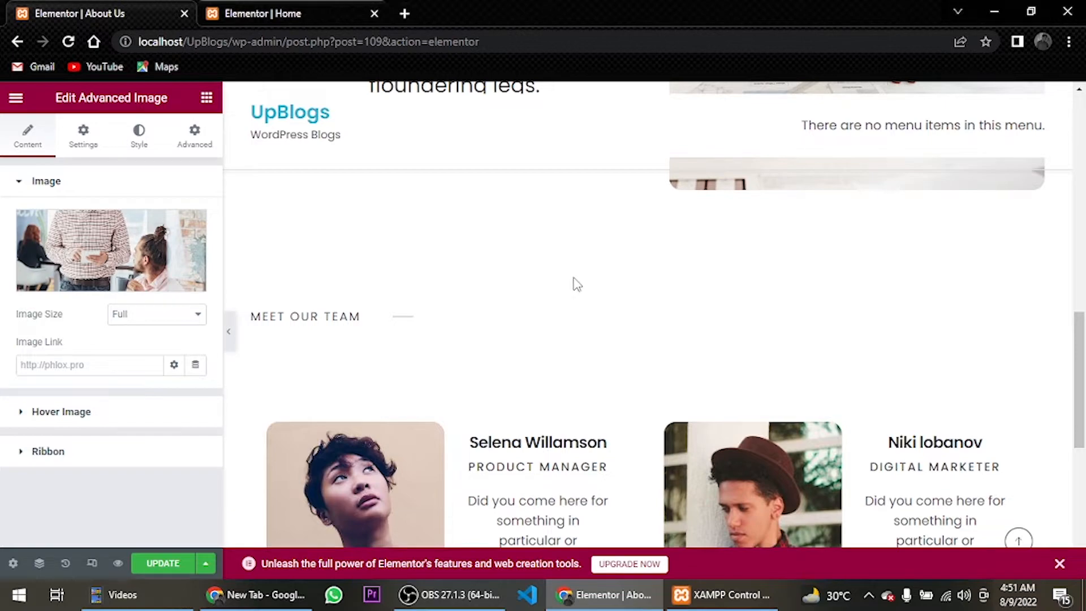
scroll(576, 284, "down", 3)
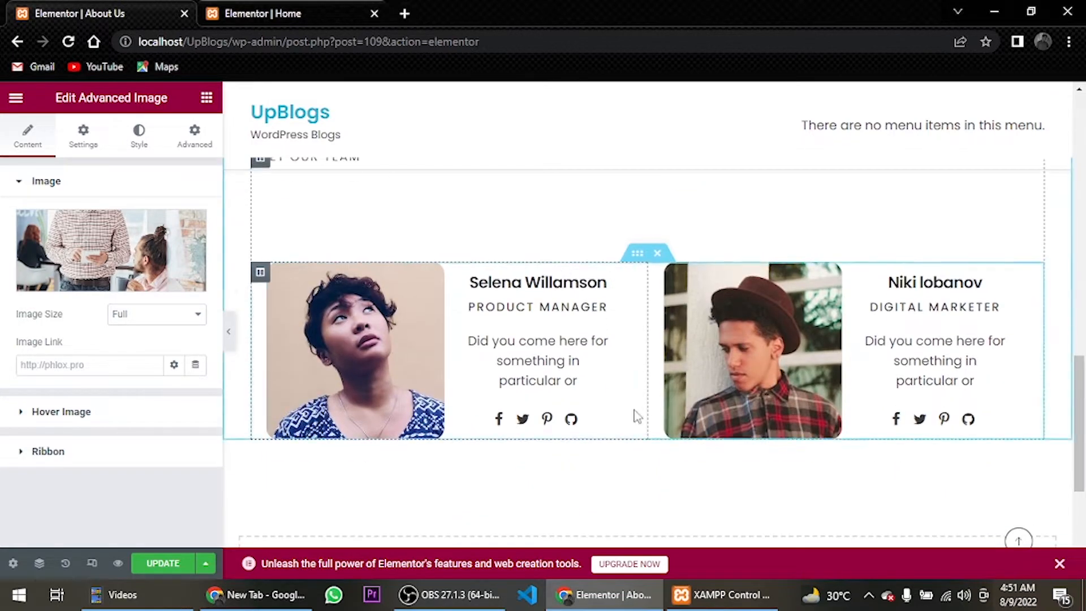
scroll(637, 417, "down", 3)
scroll(637, 417, "up", 8)
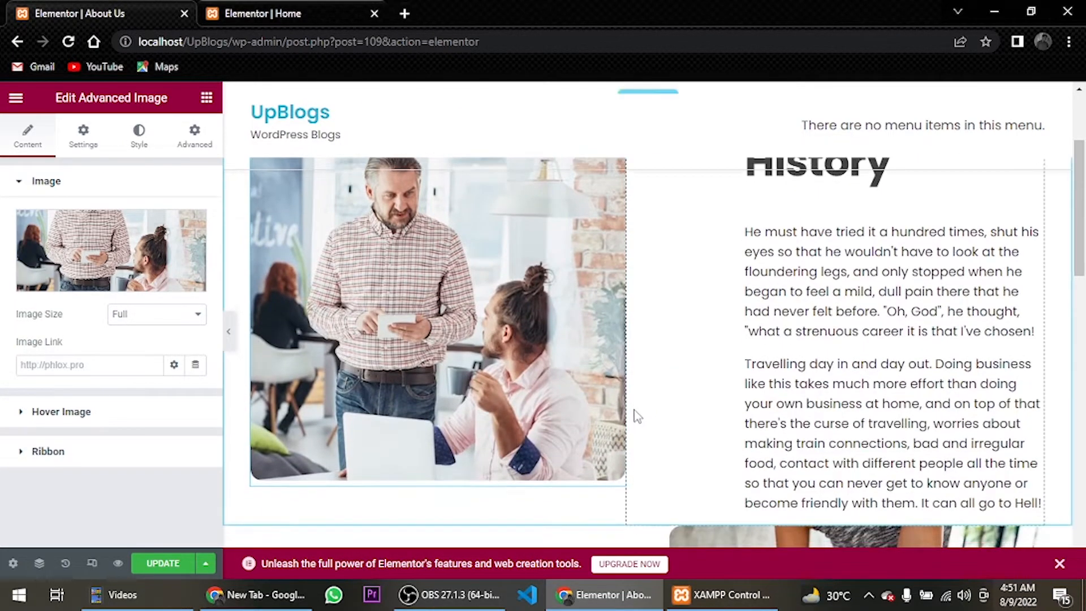
scroll(637, 417, "down", 7)
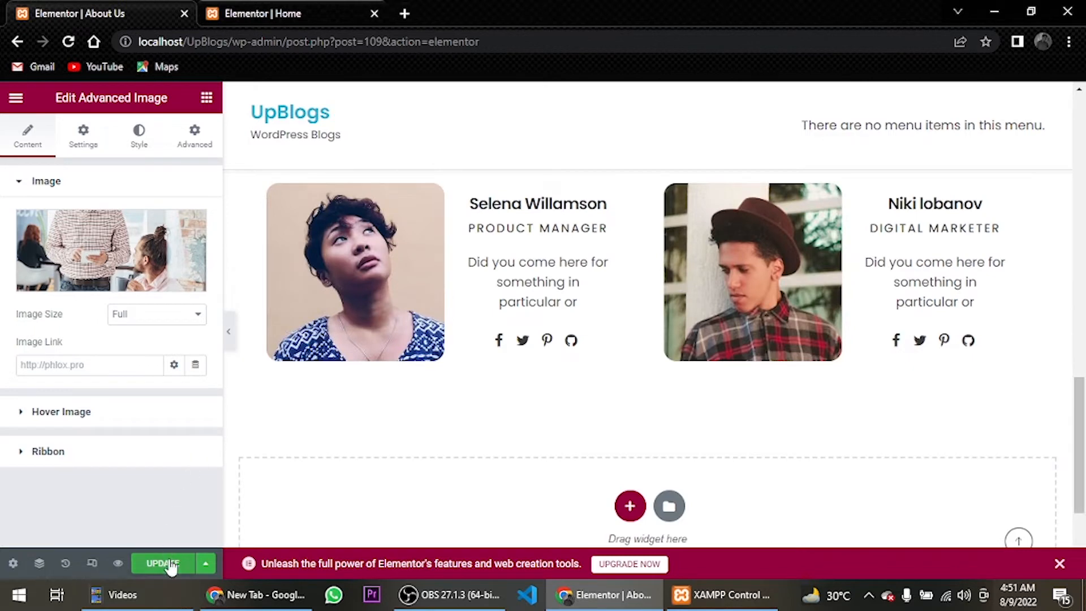
Update the About Us page and return to the list of all pages
left_click(164, 564)
left_click(18, 42)
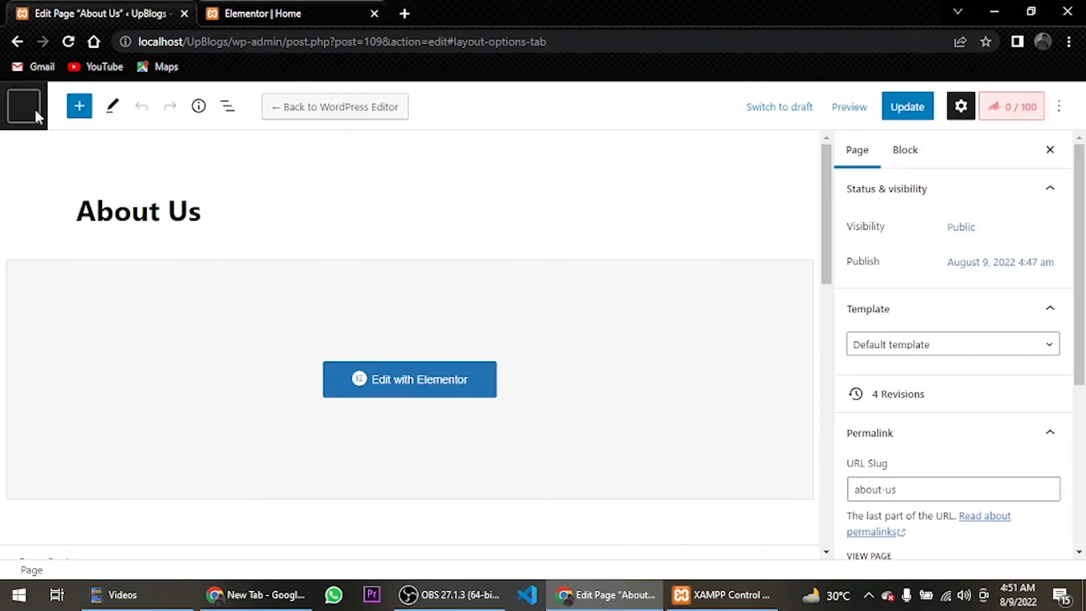
left_click(34, 107)
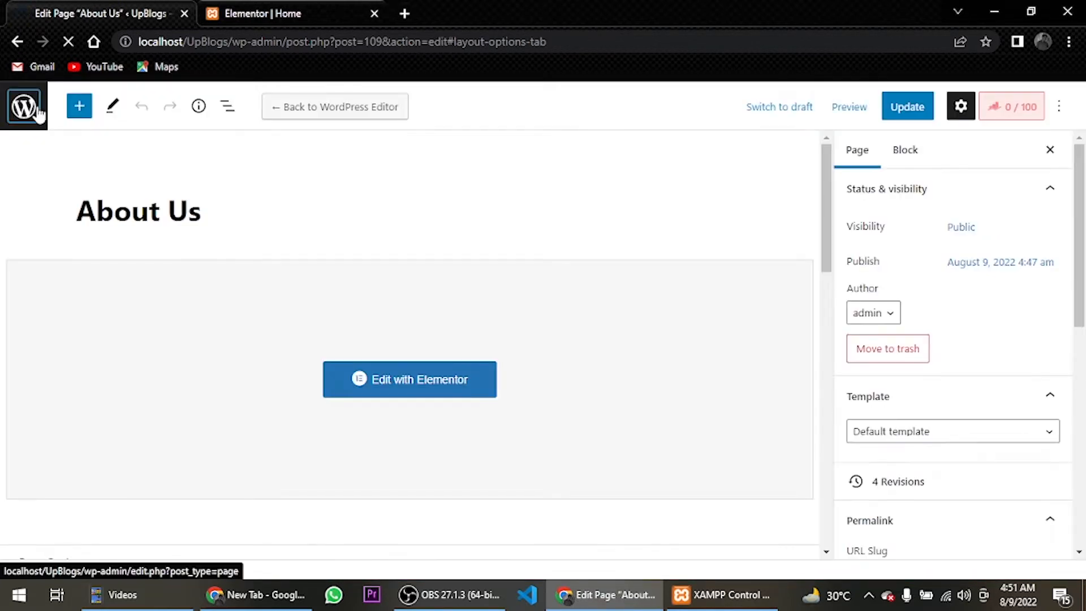
Add a new page titled Contact Us with the full-width content layout and set its Display Title Bar Section to No
mouse_move(204, 95)
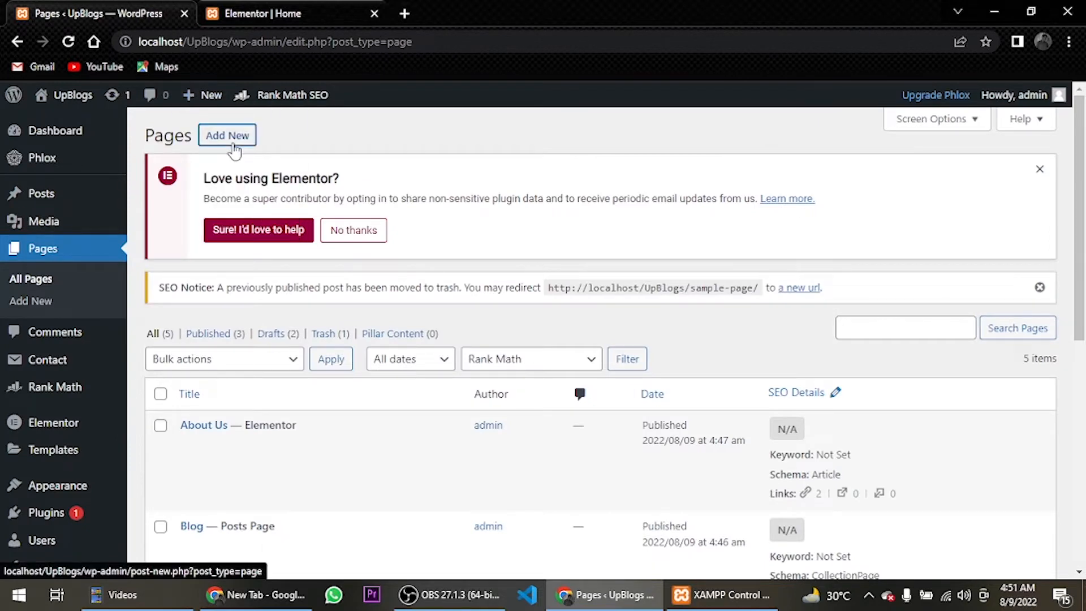
left_click(231, 137)
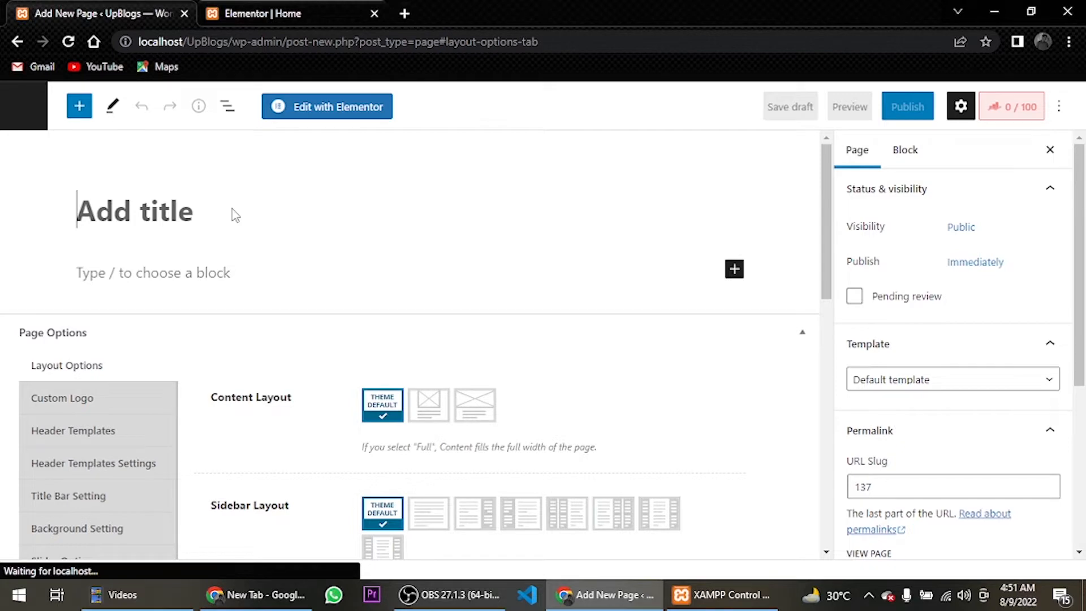
type("Contact Us")
left_click(489, 405)
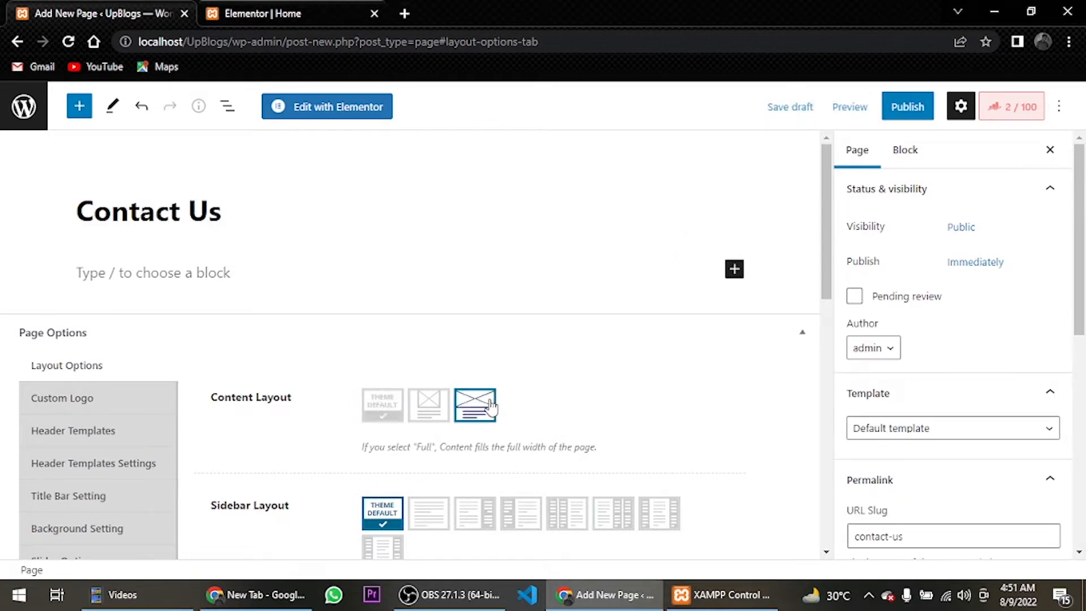
left_click(104, 497)
left_click(412, 402)
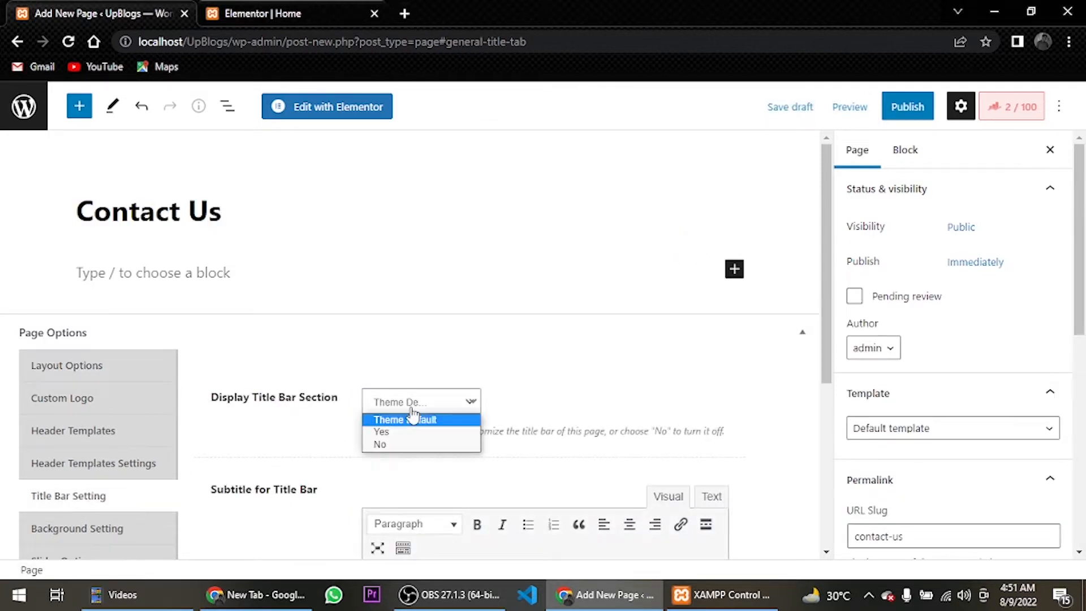
left_click(379, 444)
Publish the Contact Us page and return to the list of all pages
left_click(918, 109)
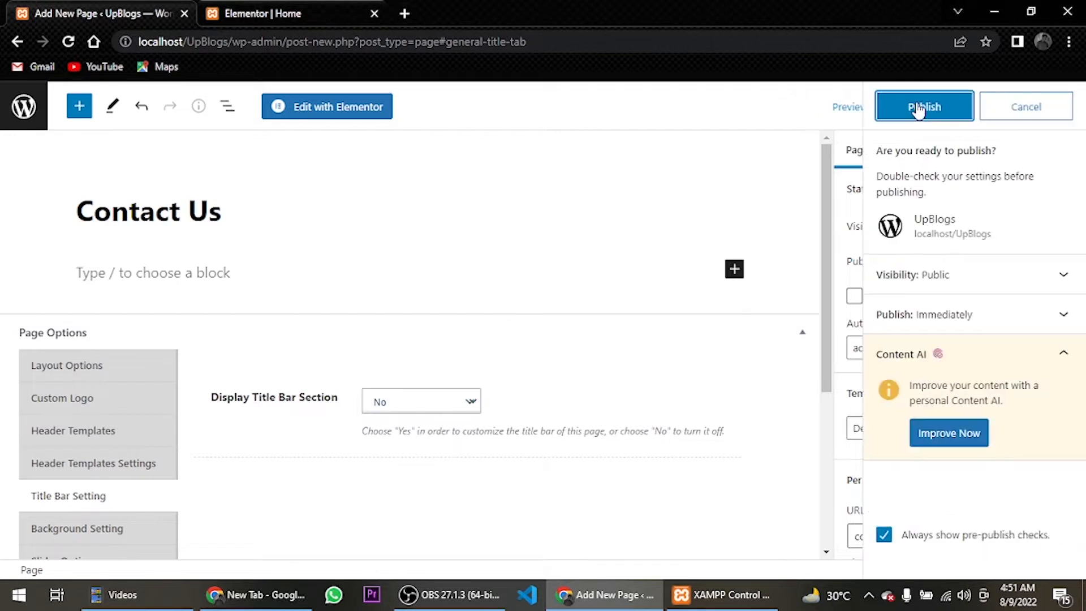
left_click(917, 109)
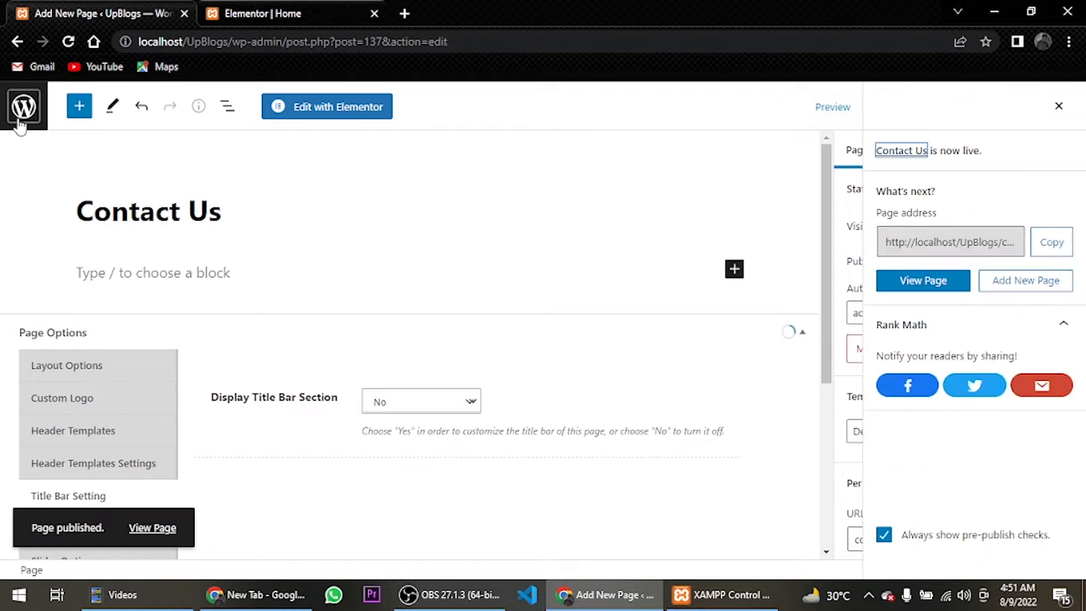
right_click(321, 109)
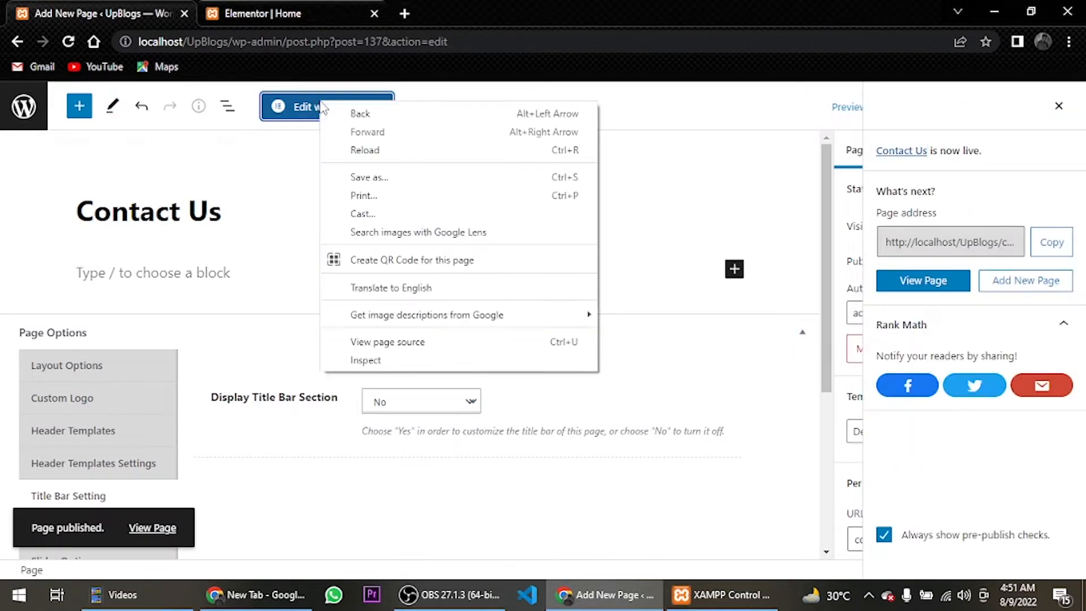
right_click(309, 110)
left_click(11, 118)
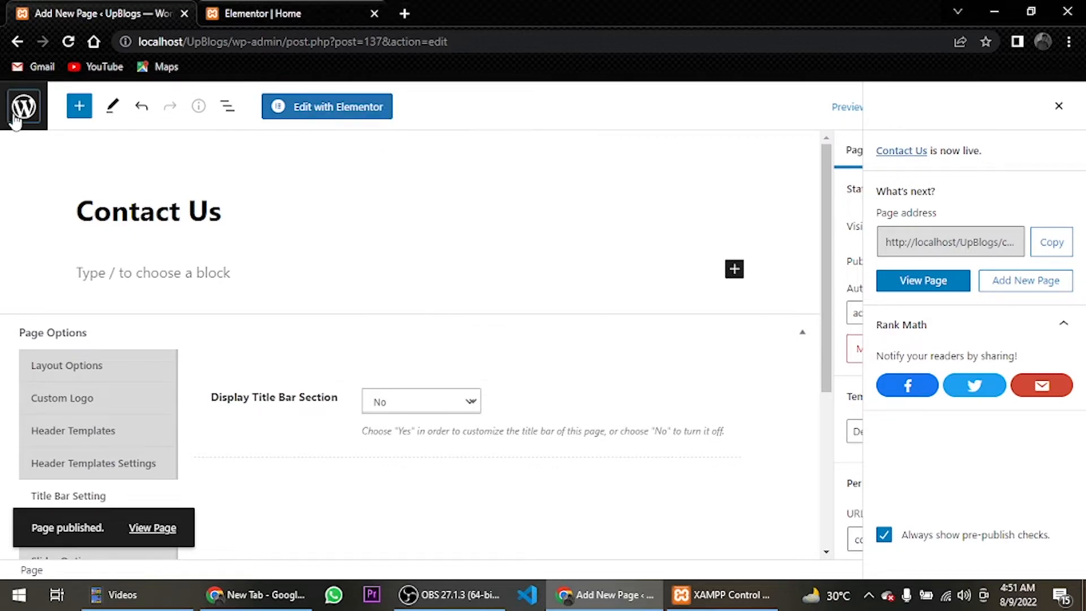
left_click(17, 119)
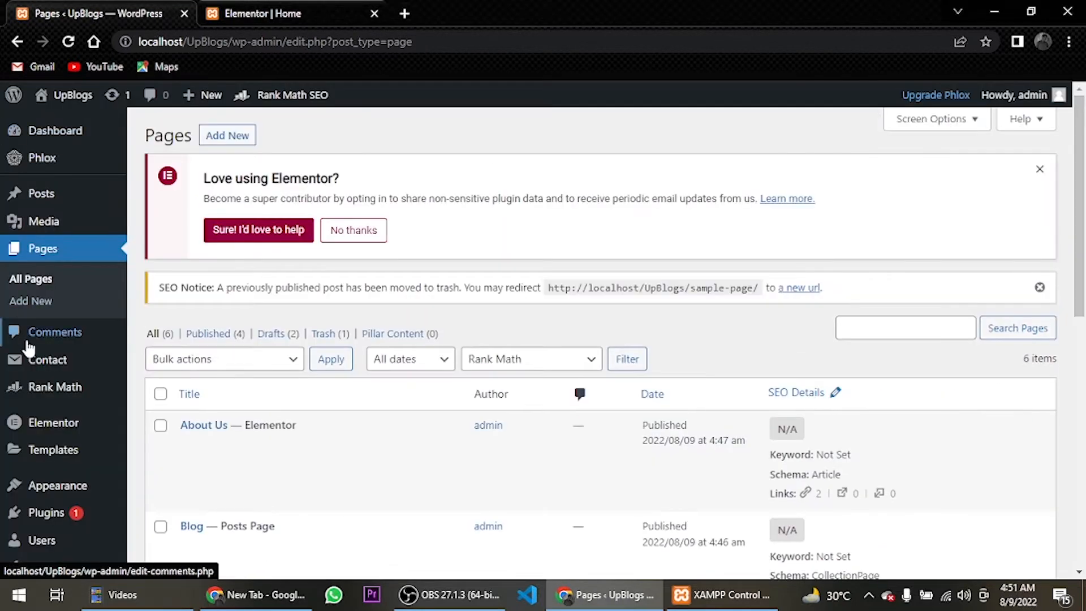
Open the contact forms list and start a new contact form titled Contact Form 3
mouse_move(51, 374)
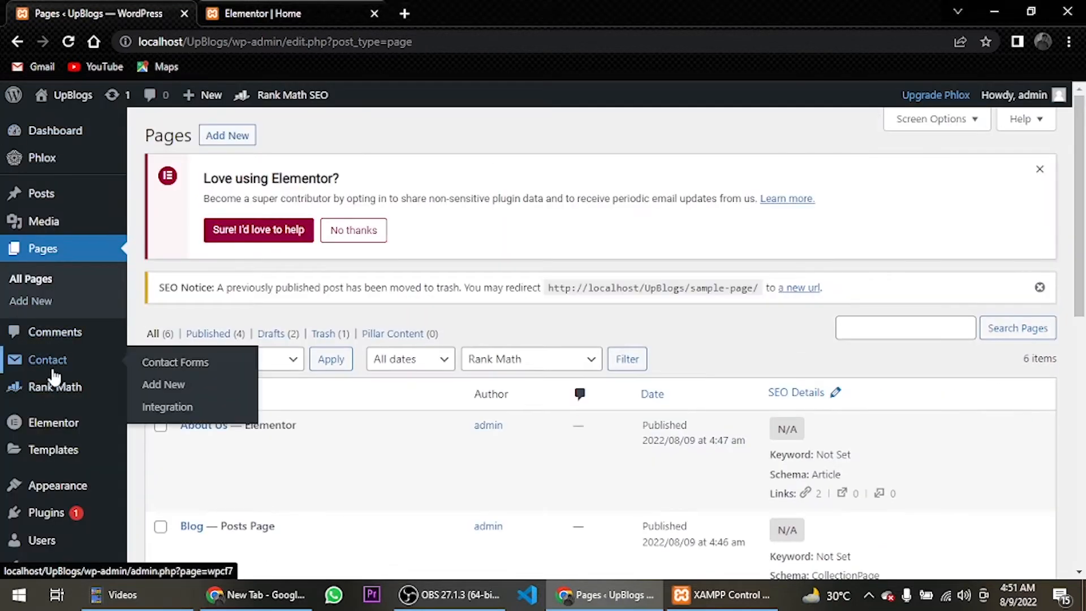
left_click(158, 365)
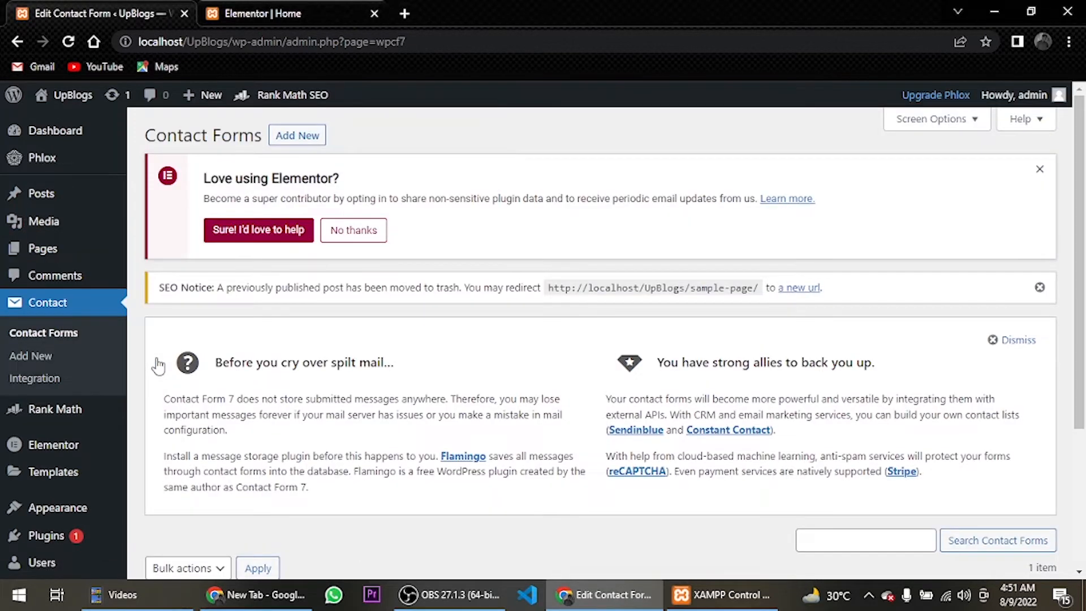
scroll(395, 375, "down", 3)
mouse_move(458, 443)
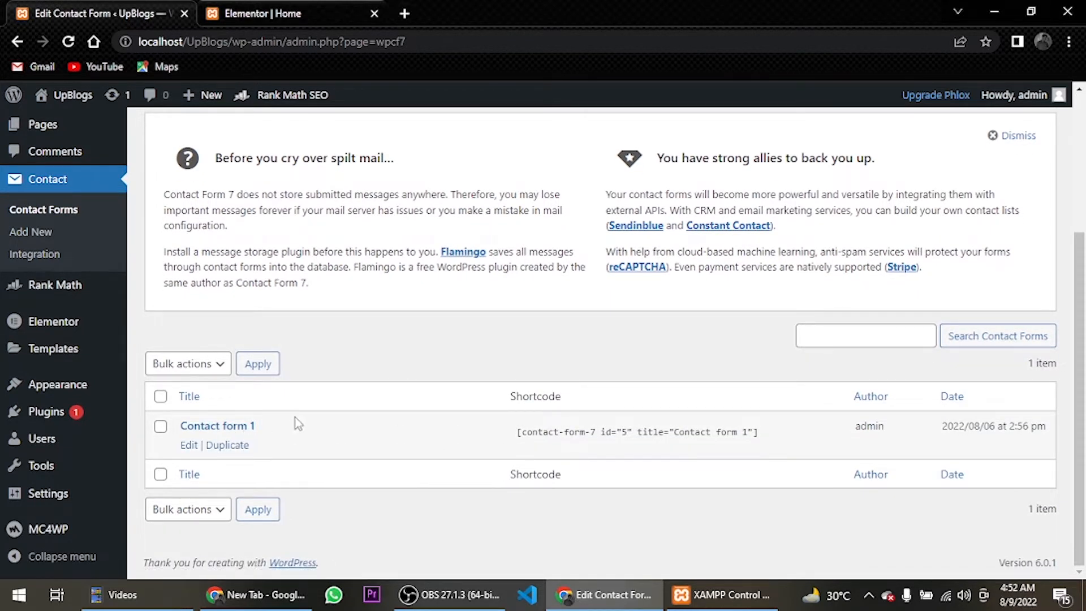
scroll(241, 406, "up", 3)
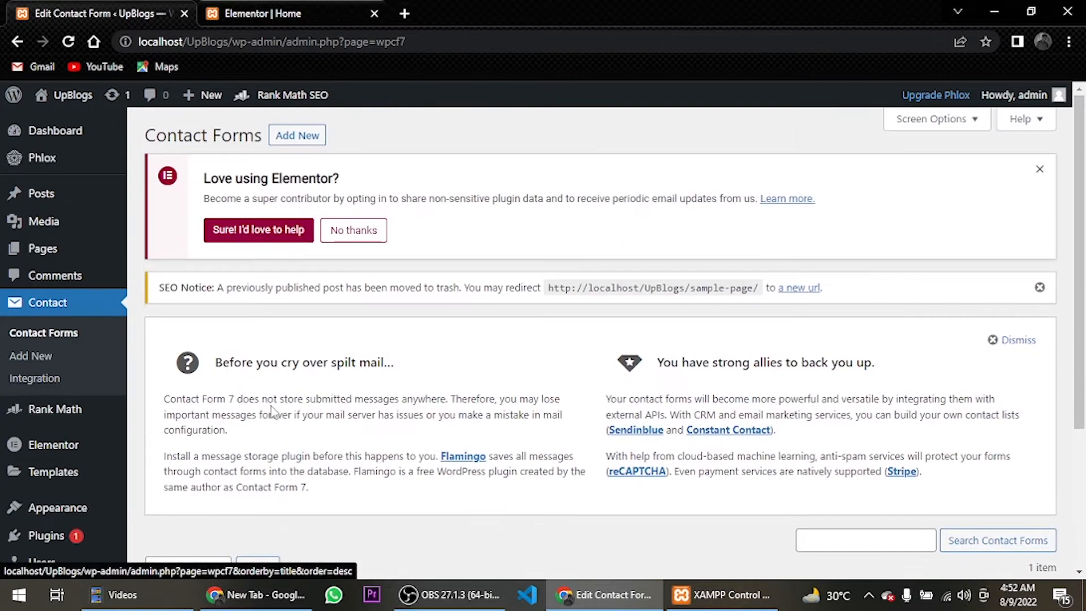
left_click(296, 142)
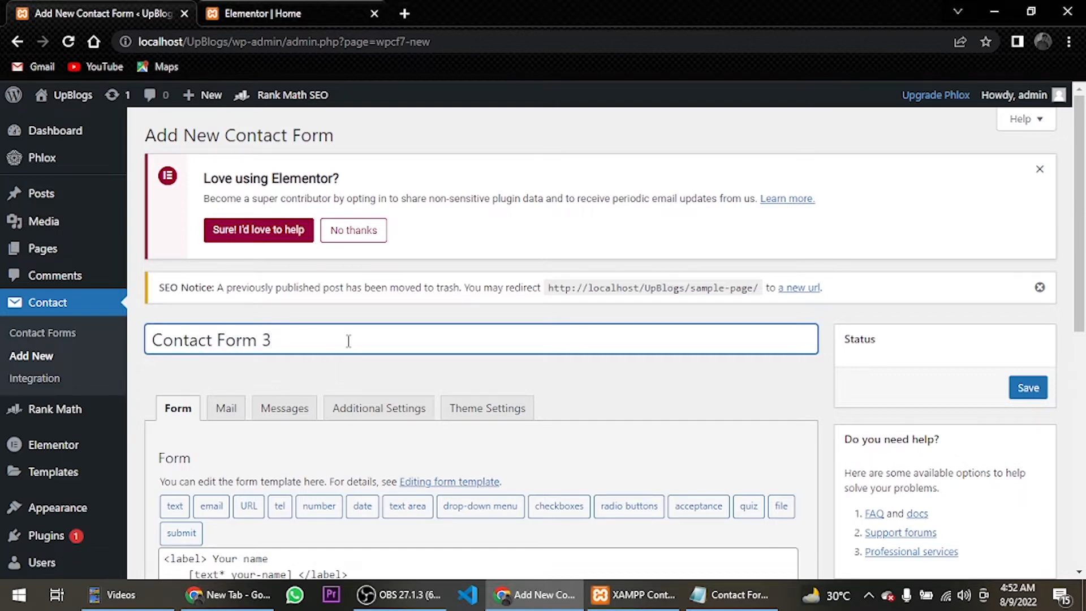
Delete all of the default form template code from the new contact form
scroll(349, 341, "down", 7)
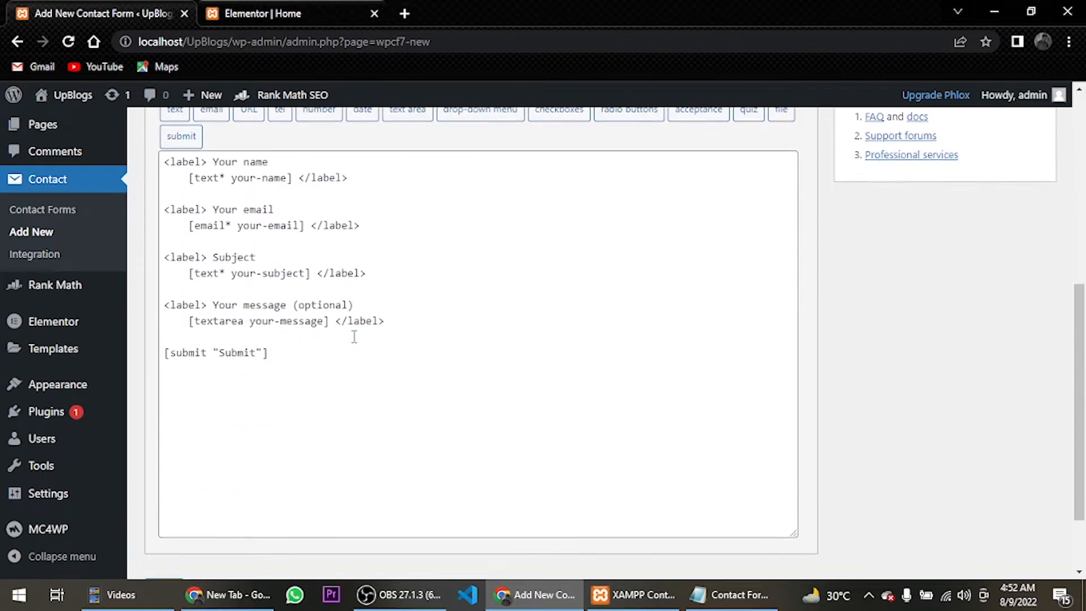
scroll(354, 337, "up", 3)
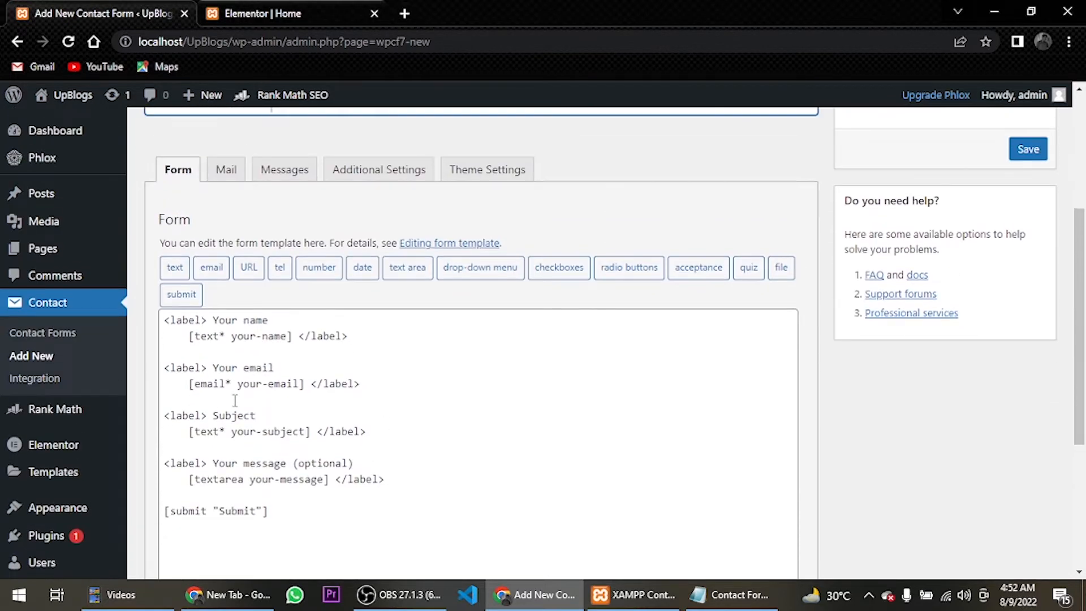
left_click_drag(275, 512, 101, 284)
key("BackSpace")
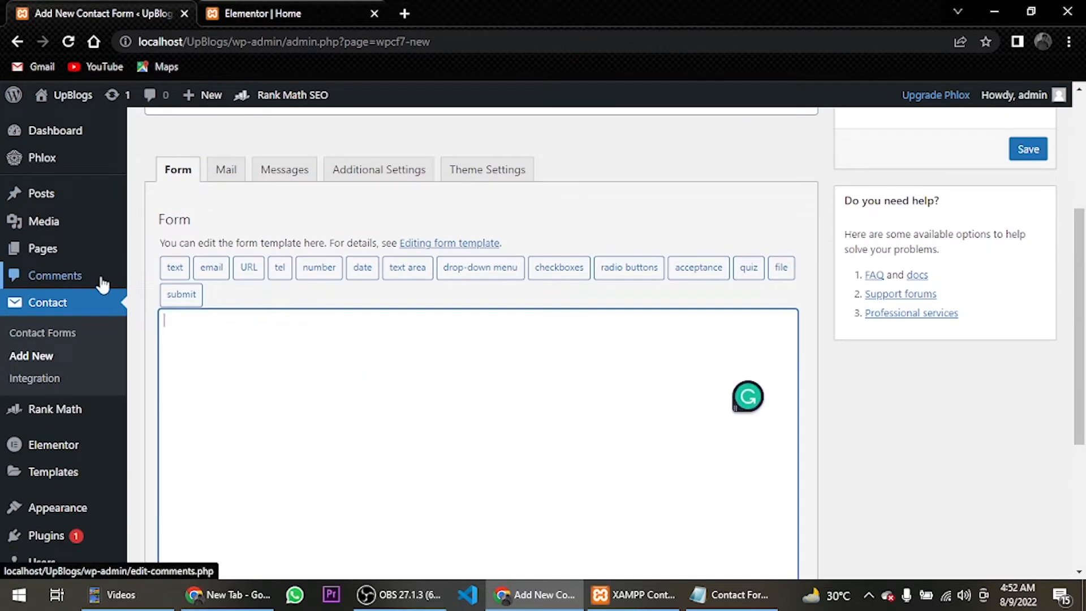
Copy the aux-vivid-contact-form code from the Contact Form file in Notepad and paste it into the empty form template
left_click(730, 594)
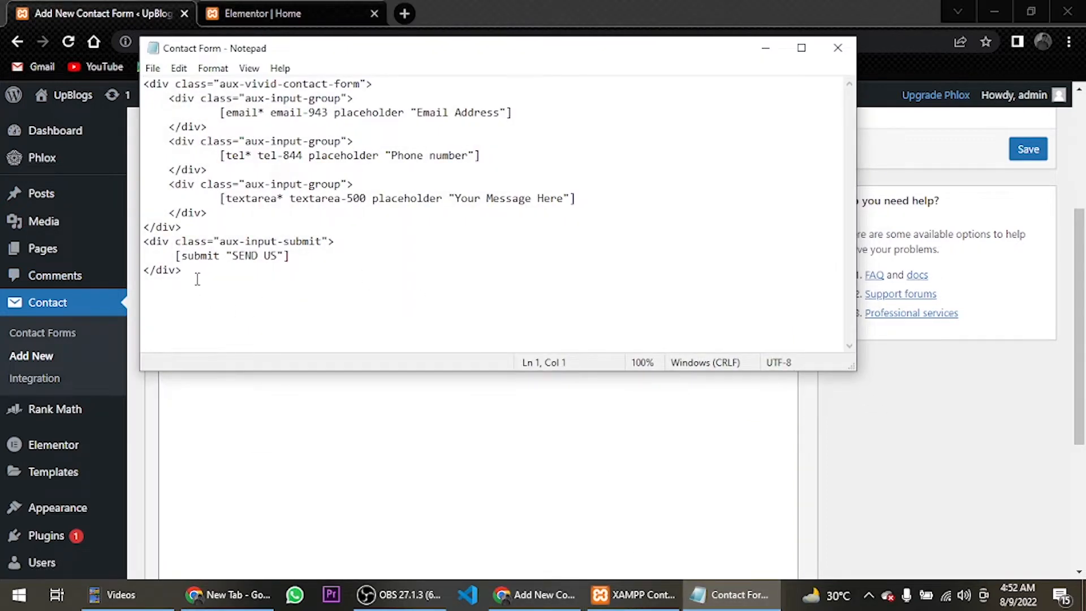
left_click_drag(198, 278, 80, 50)
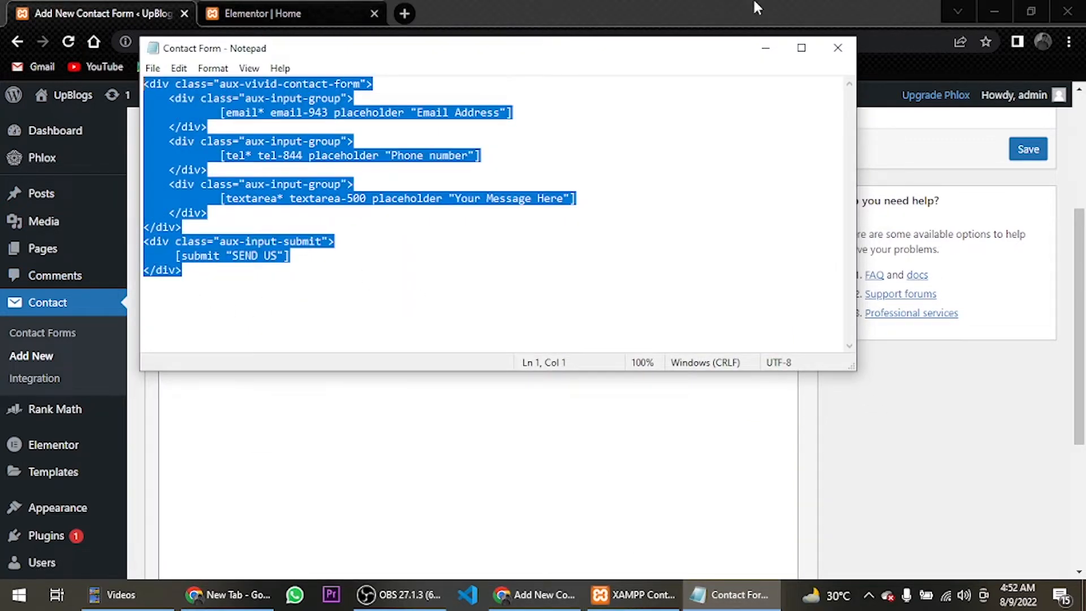
key("ctrl+c")
left_click(838, 48)
left_click(440, 334)
key("ctrl+v")
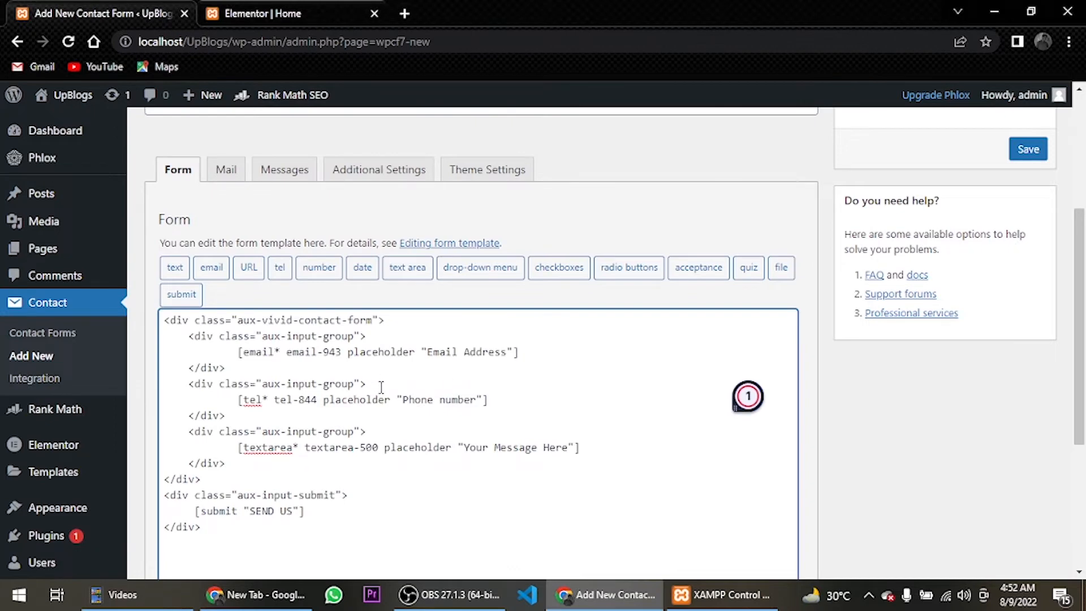
Save Contact Form 3, check its form code and select its shortcode
scroll(589, 377, "down", 1)
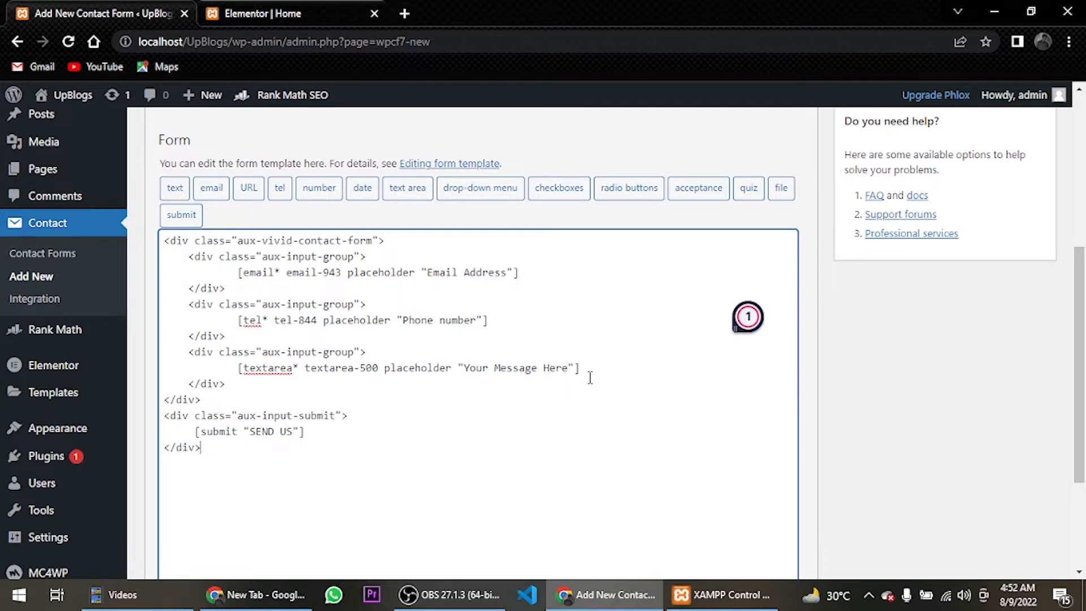
scroll(590, 377, "up", 5)
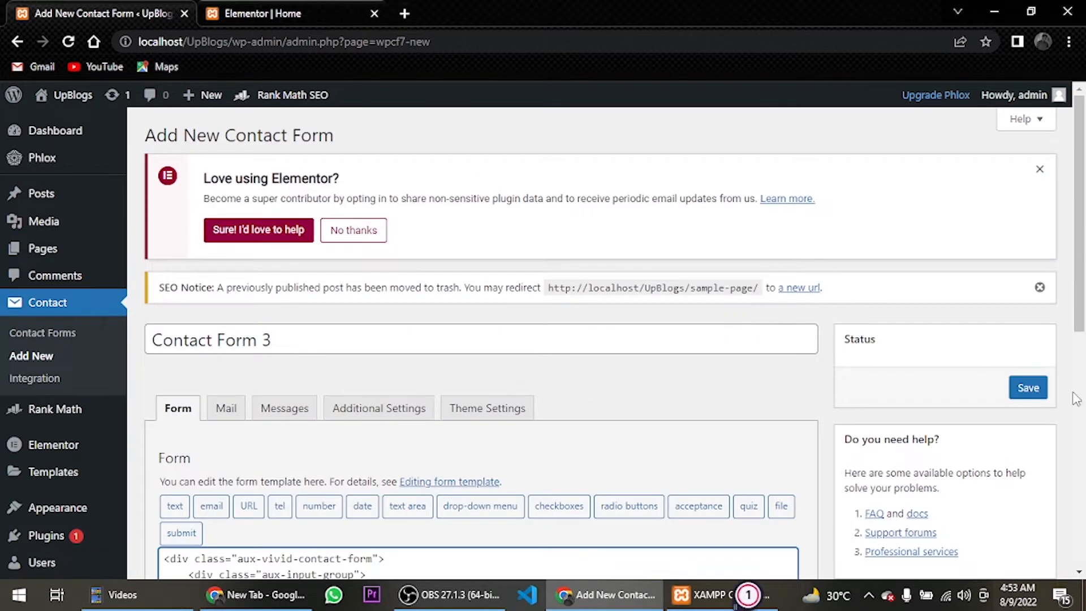
left_click(1029, 388)
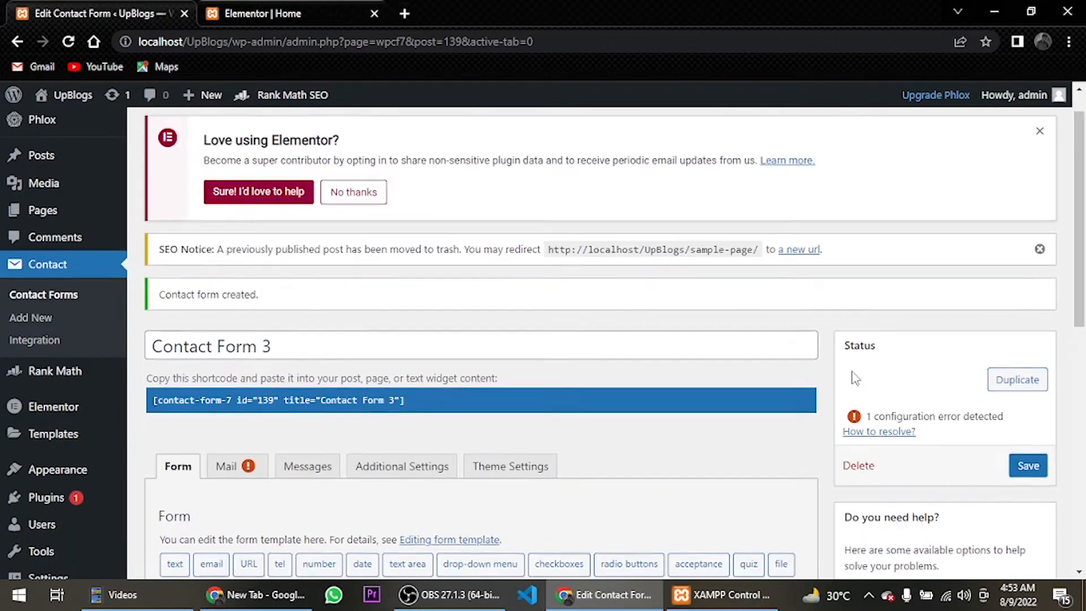
scroll(849, 379, "down", 5)
scroll(855, 378, "down", 4)
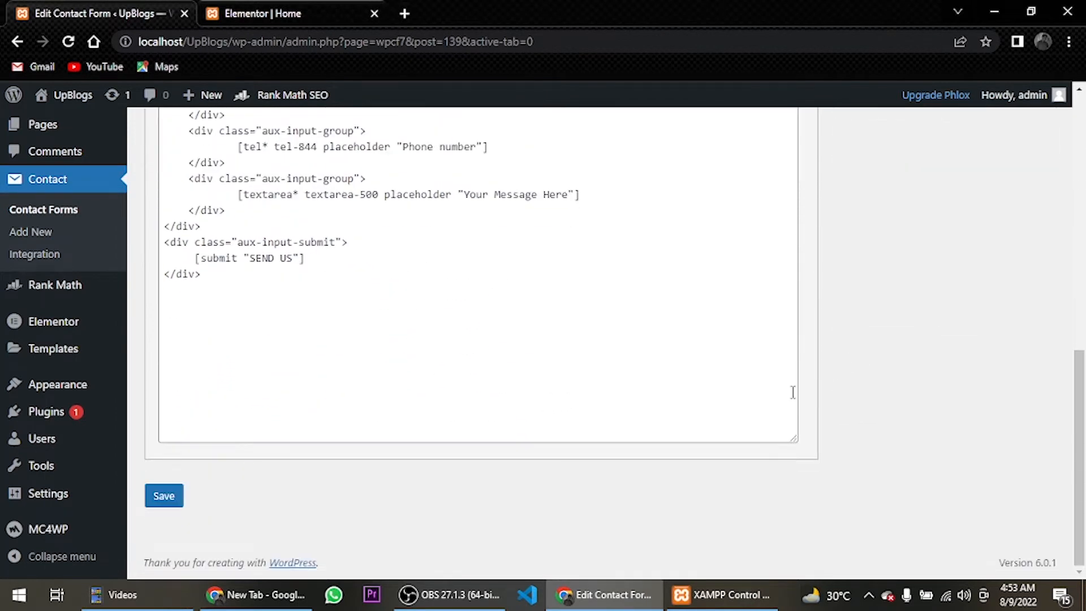
scroll(477, 356, "up", 7)
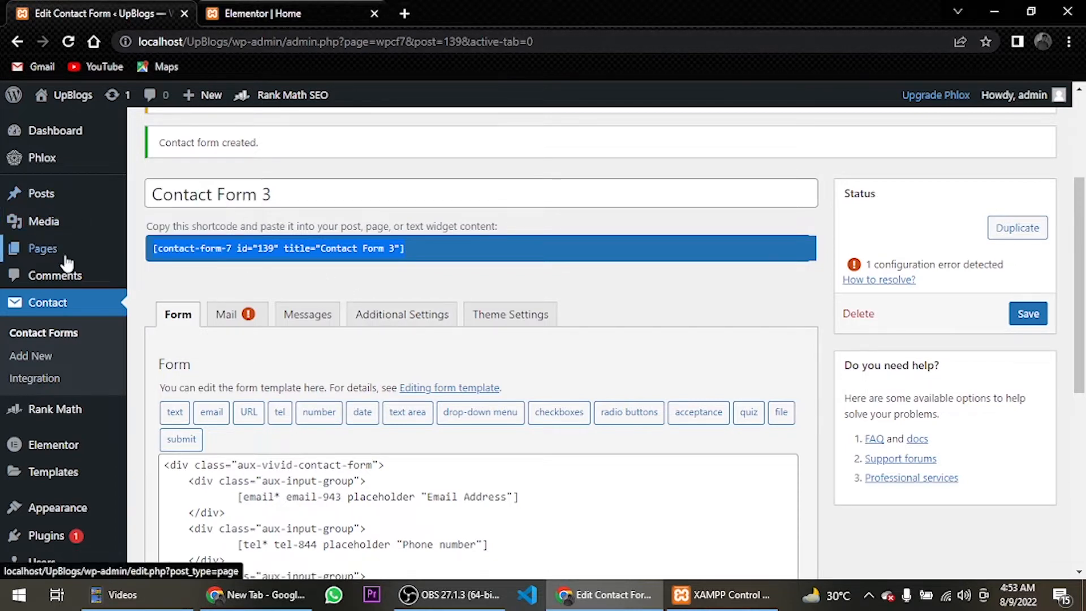
Open the Contact Us page from the list of all pages for editing with Elementor
left_click(95, 248)
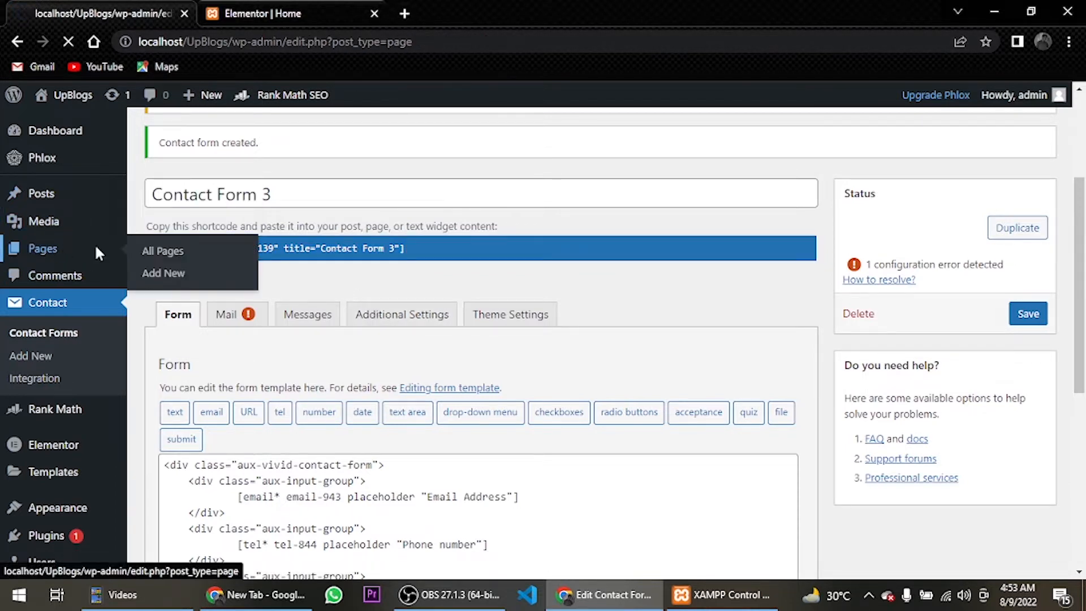
scroll(288, 416, "down", 5)
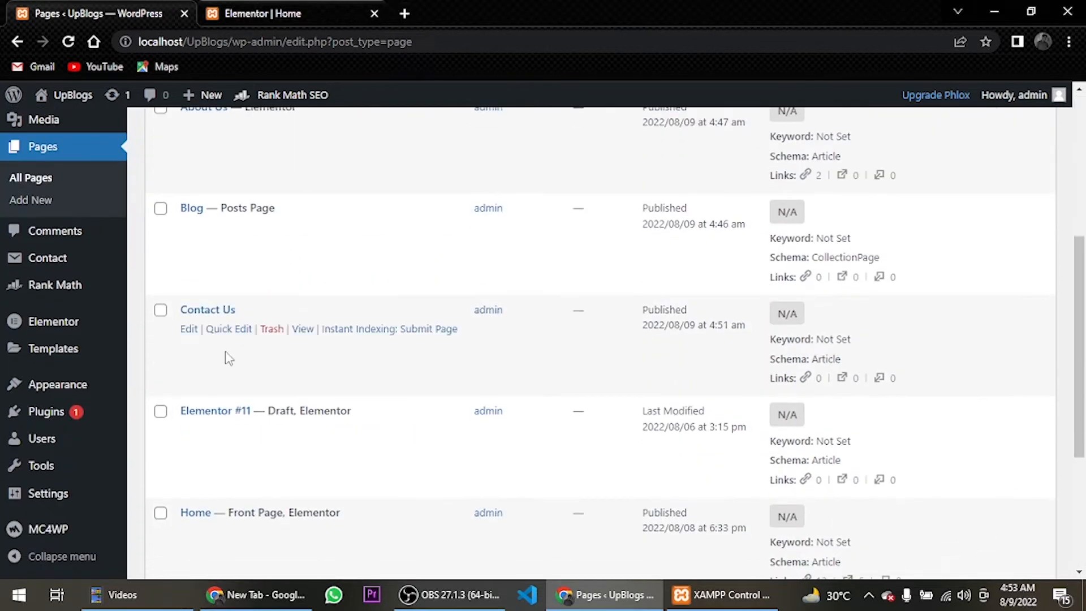
left_click(210, 311)
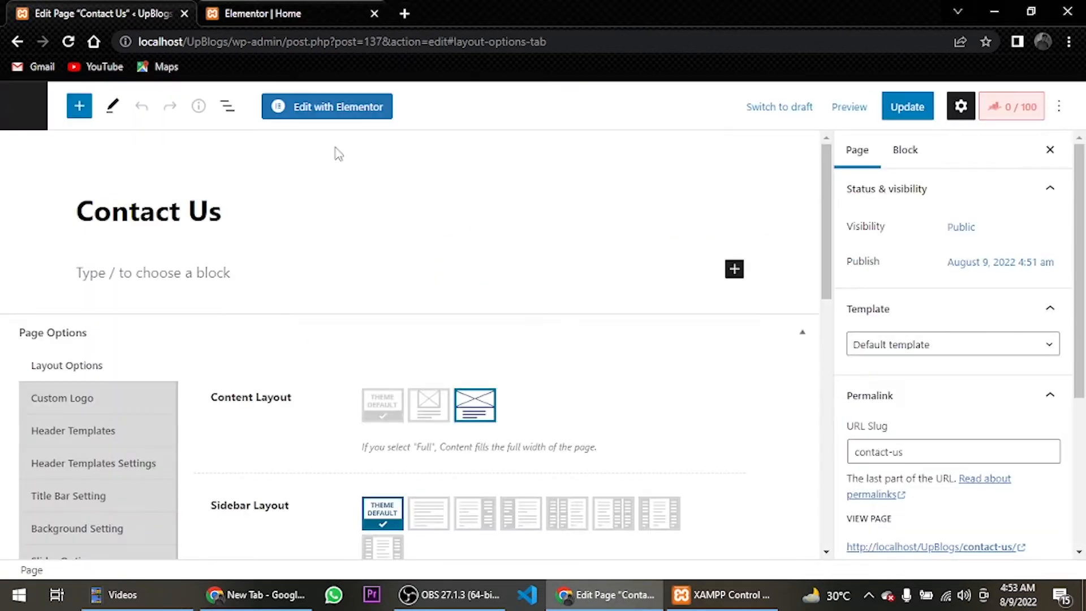
left_click(327, 106)
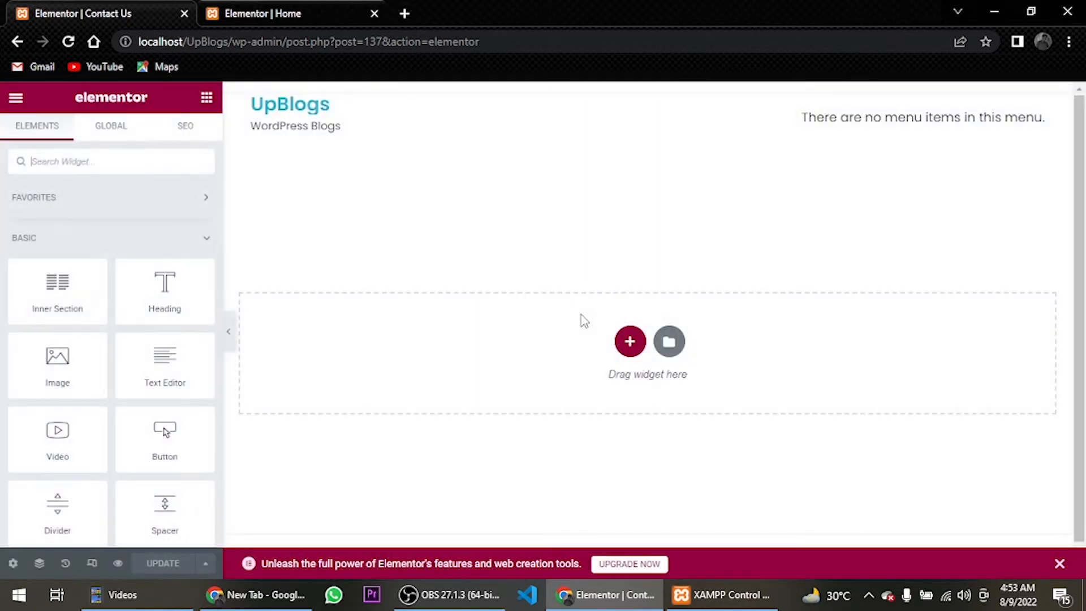
Insert the saved Phlox Blog Contact Page template into the empty Contact Us page
left_click(679, 346)
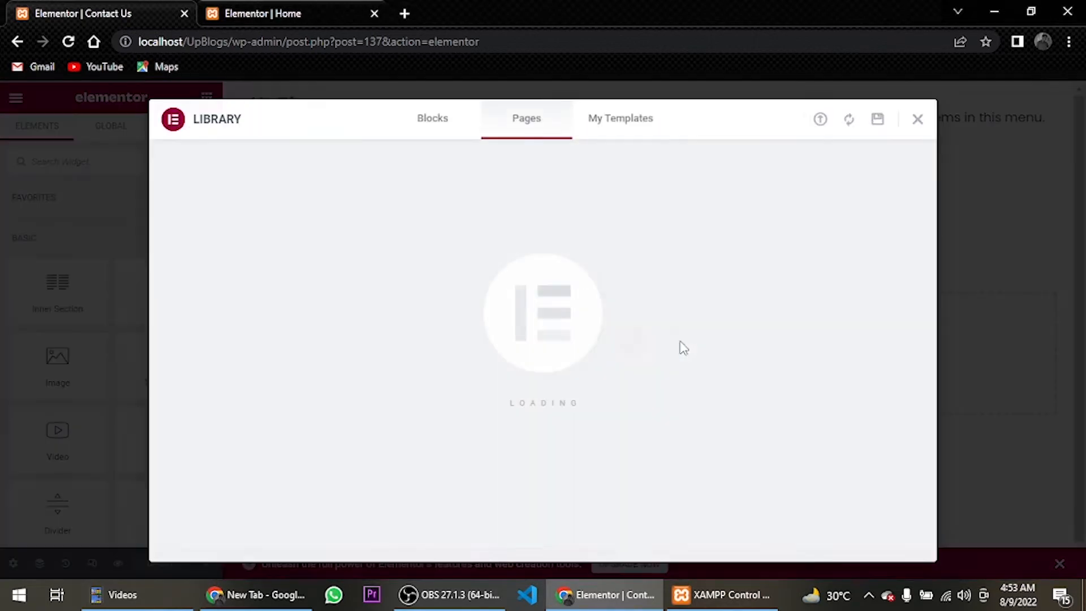
left_click(605, 122)
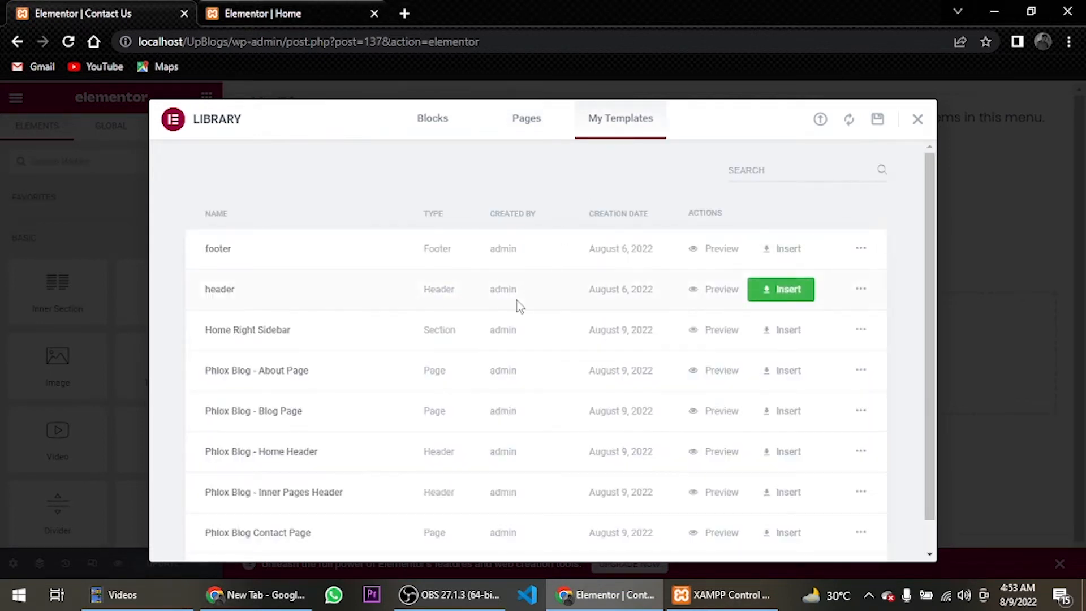
scroll(487, 328, "down", 1)
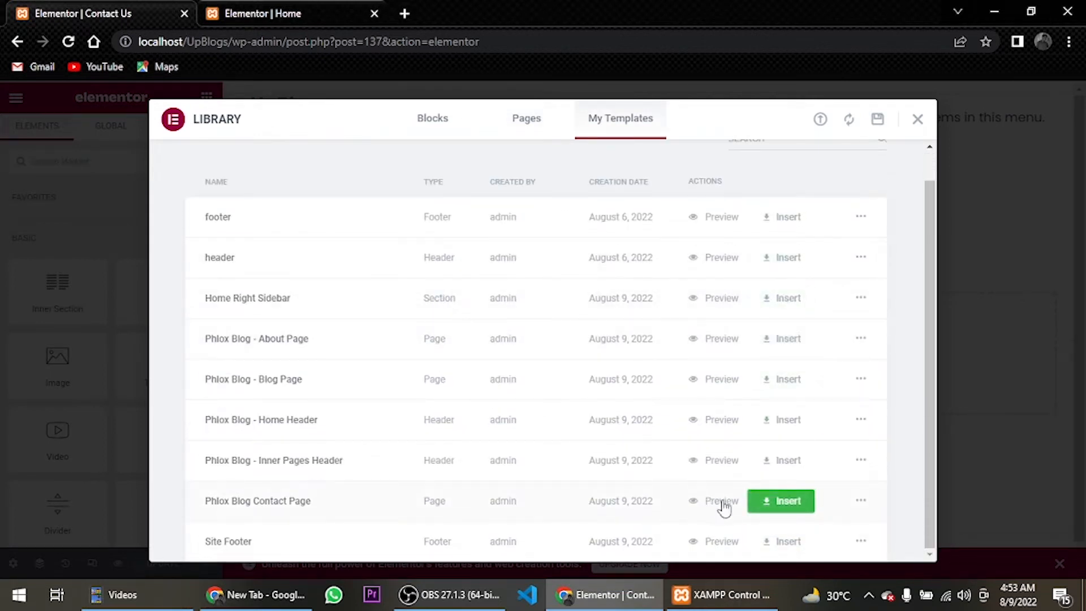
left_click(765, 508)
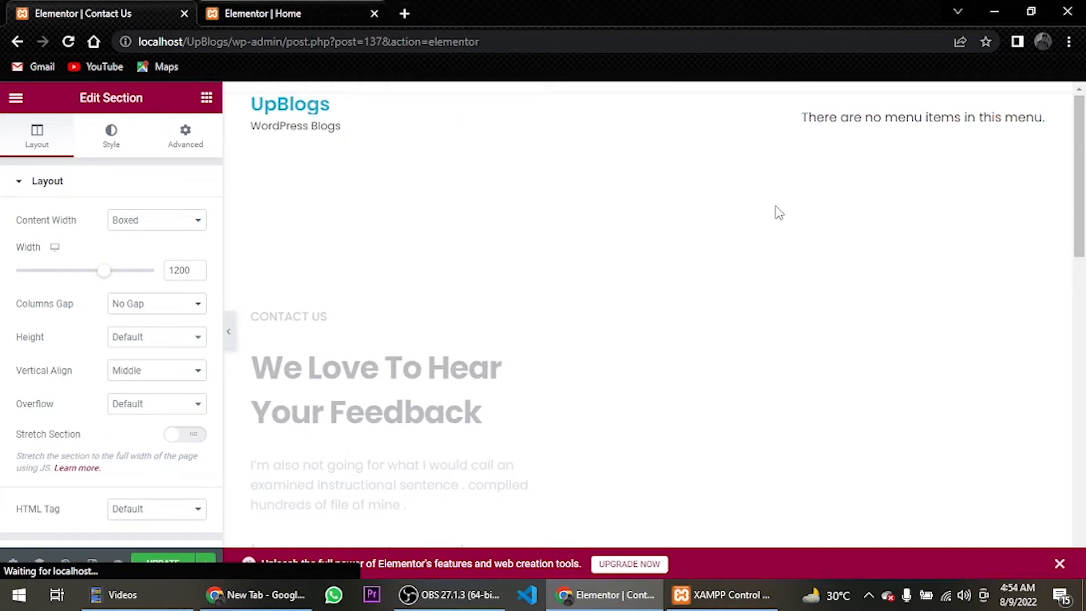
Review the inserted Contact Us layout, including the feedback heading, form area, map and contact details
scroll(517, 223, "down", 10)
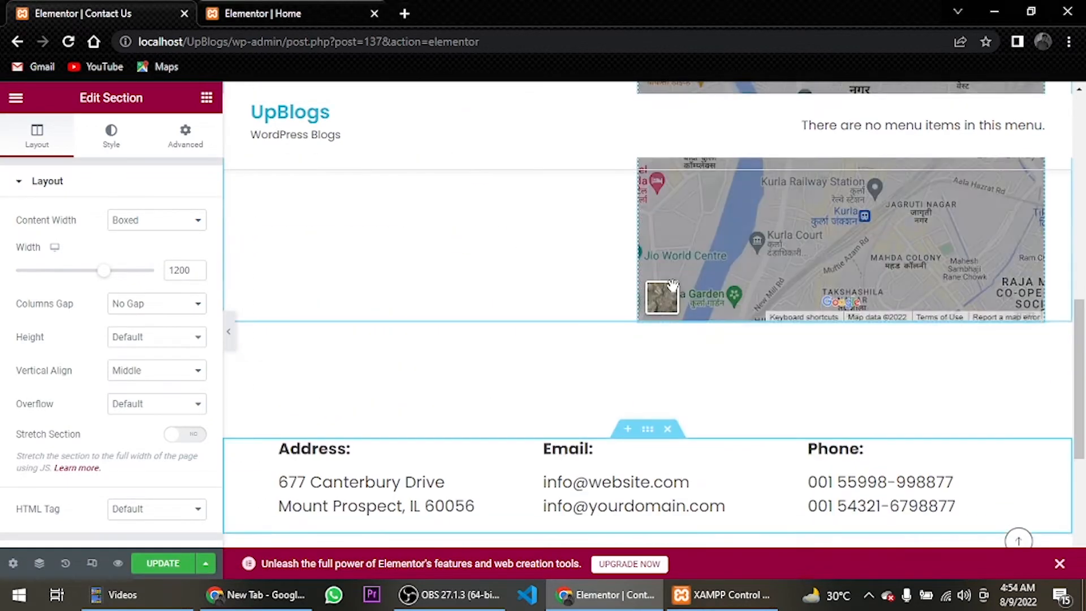
scroll(656, 350, "down", 5)
scroll(648, 417, "up", 10)
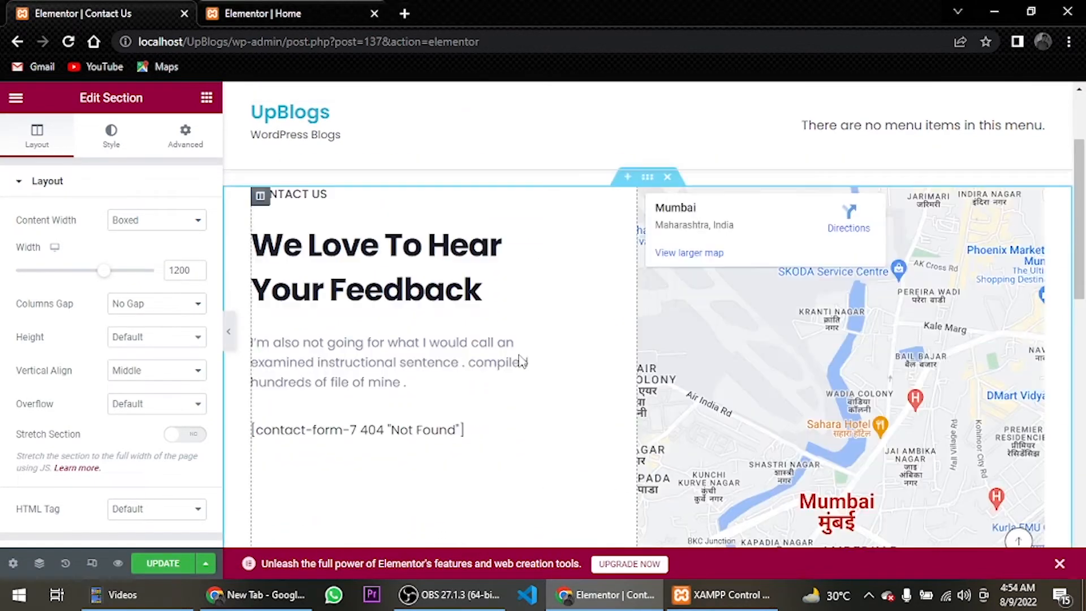
Replace the contact form's shortcode on the Contact Us page with [contact-form-7 id="139" title="Contact Form 3"]
scroll(529, 356, "down", 5)
scroll(449, 361, "up", 3)
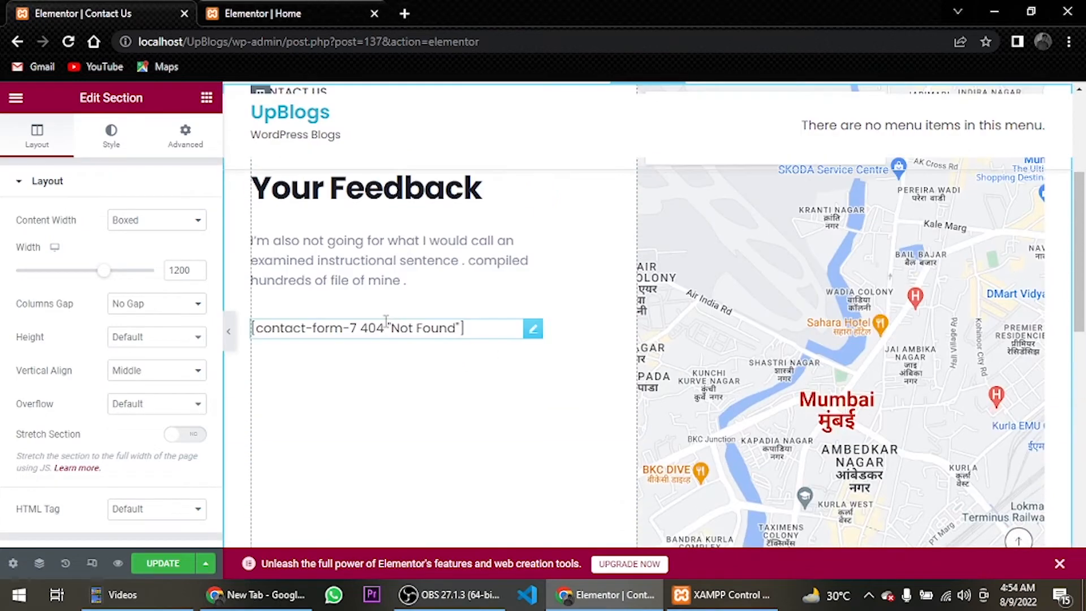
left_click(386, 320)
double_click(156, 333)
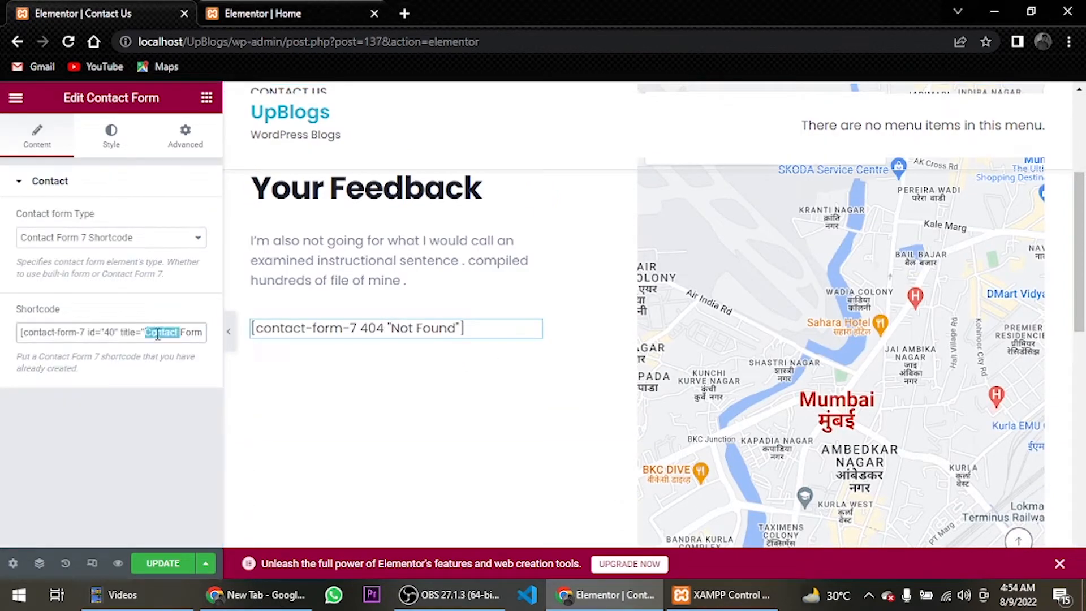
left_click_drag(195, 335, 5, 339)
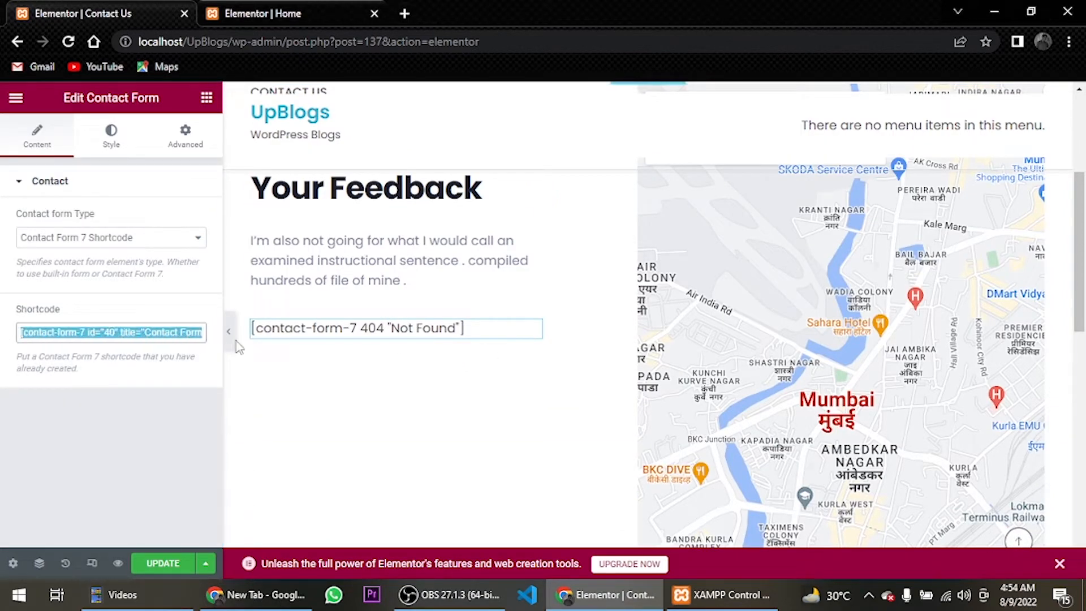
type("[")
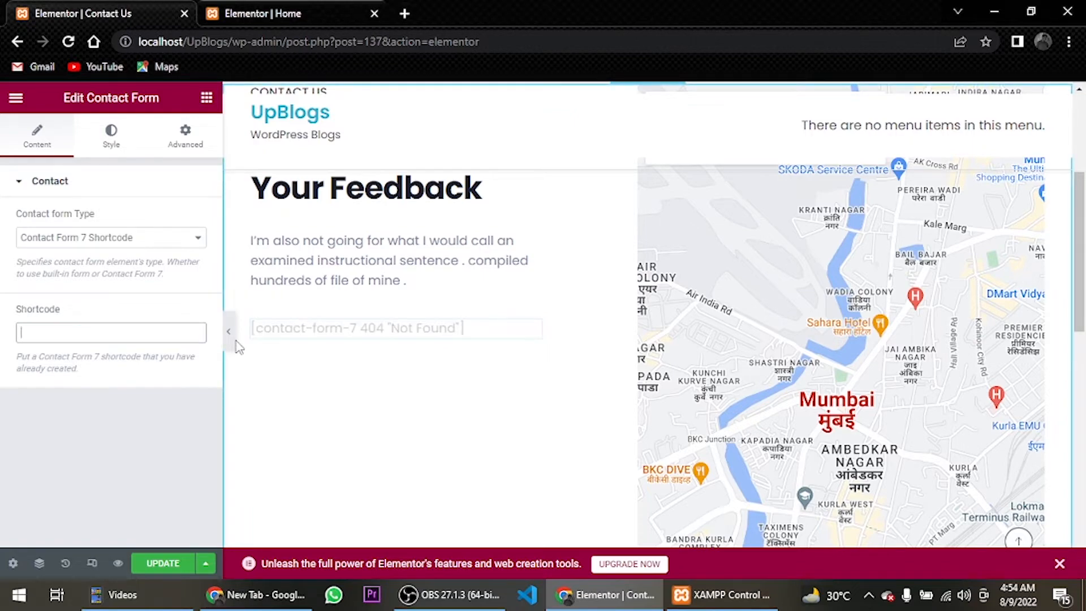
type("[contact-form-7 id=\"139\" title=\"Contact Form 3\"]")
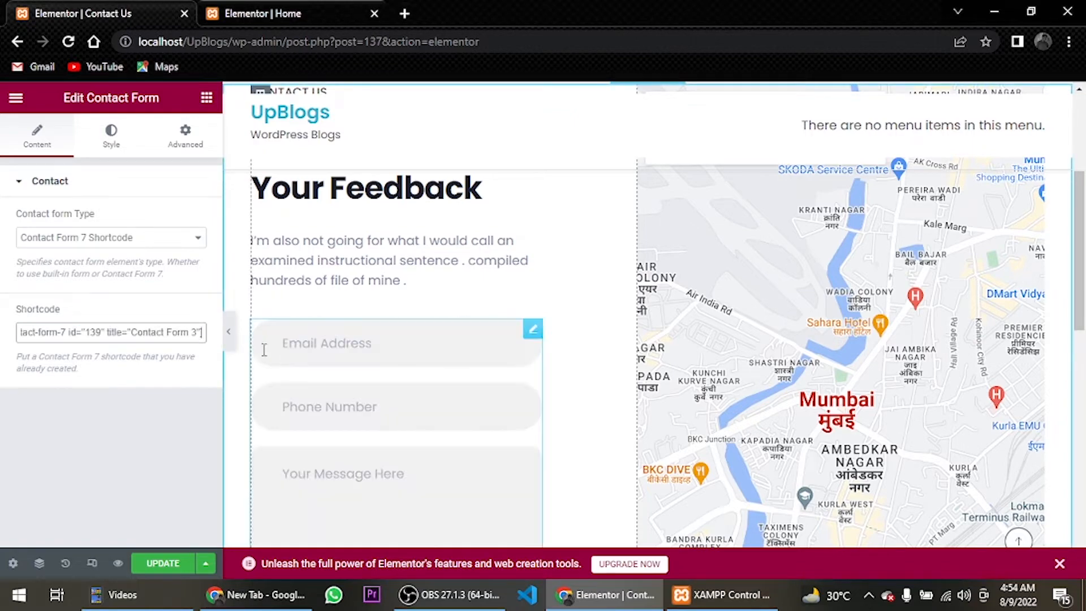
Set the location of the Google Maps widget beside the contact form to Pakistan
scroll(417, 334, "down", 10)
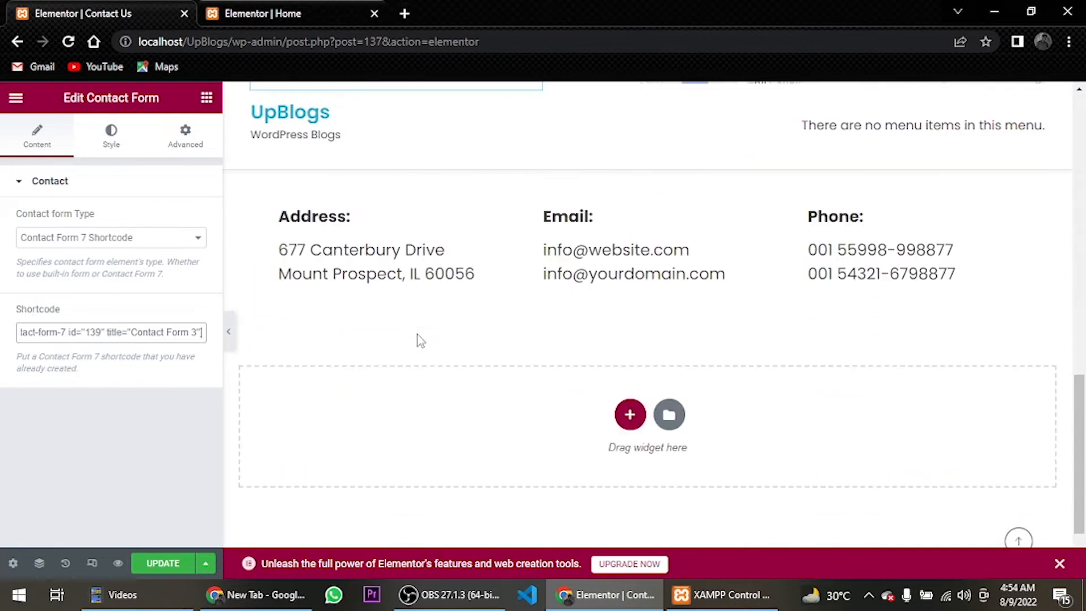
scroll(430, 334, "up", 8)
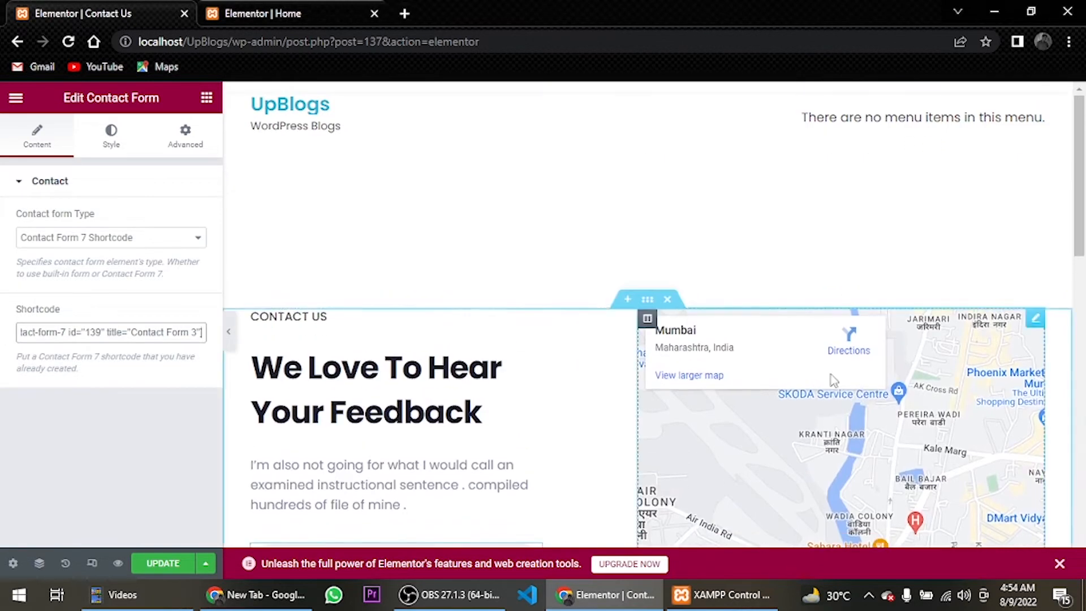
left_click(1036, 318)
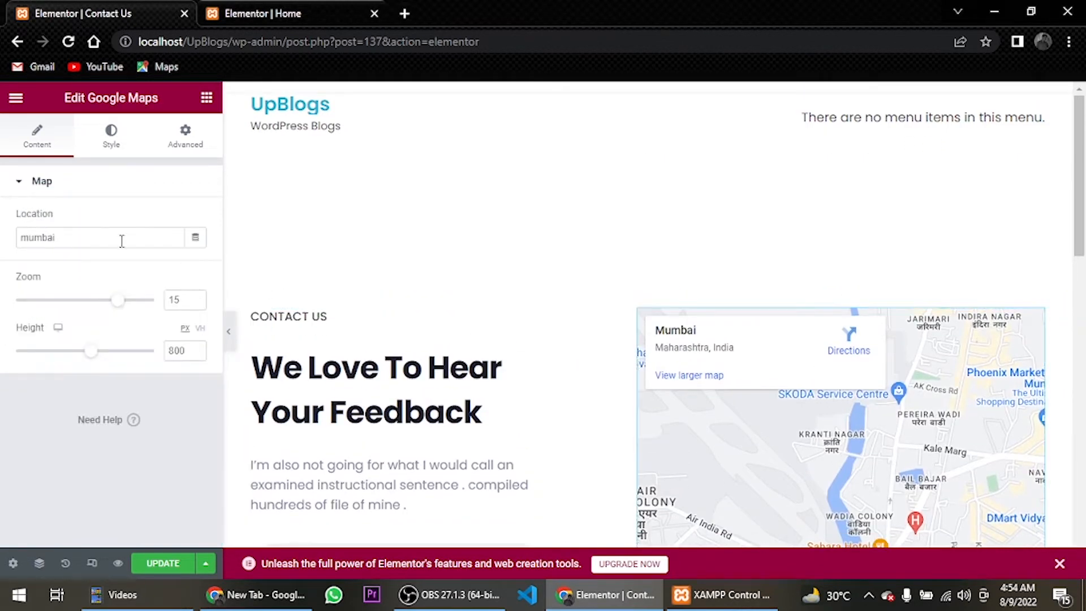
left_click_drag(121, 240, 3, 243)
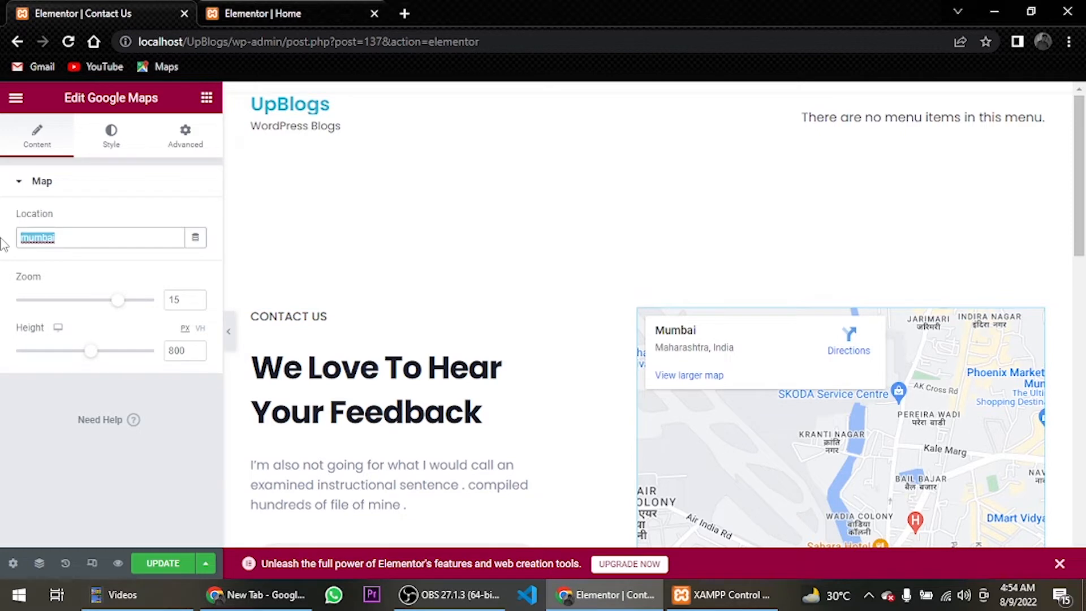
type("Pakistan")
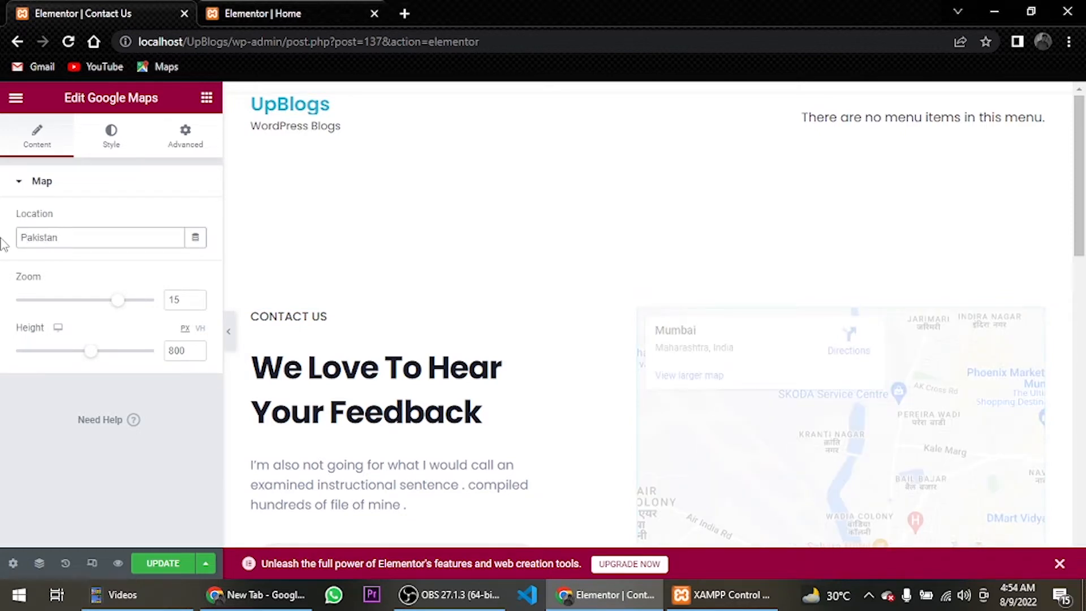
Look over the form, map and contact details, and save the updated Contact Us page
scroll(609, 294, "down", 10)
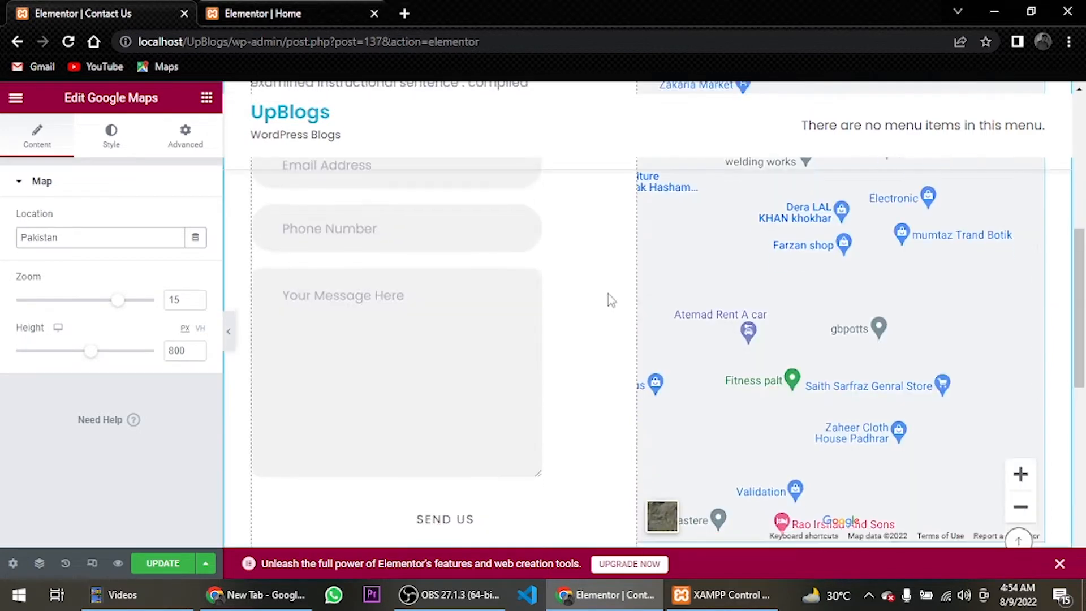
scroll(304, 219, "up", 2)
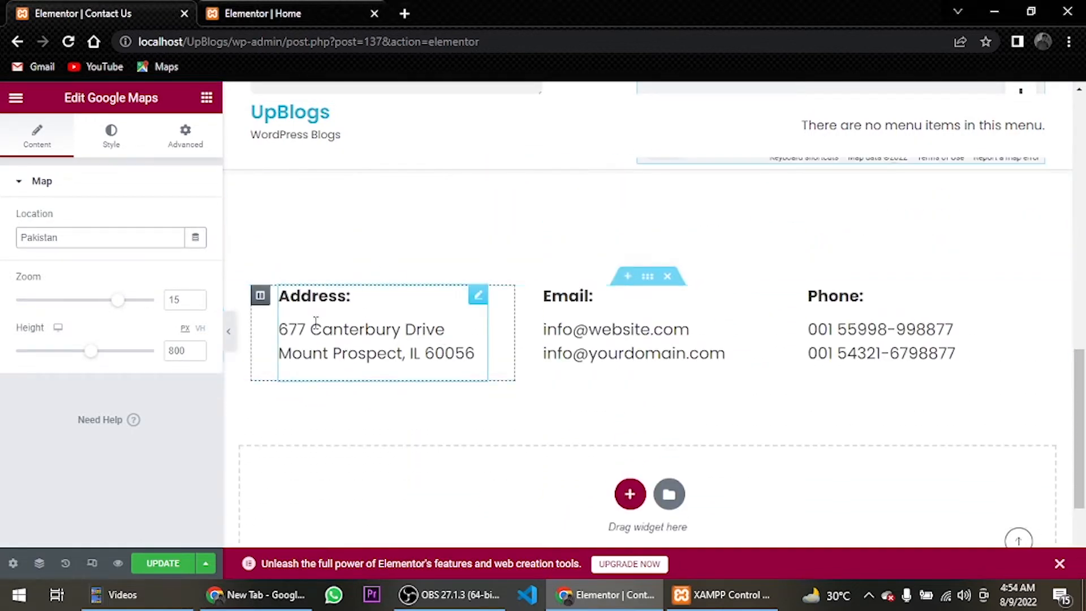
left_click_drag(577, 331, 532, 338)
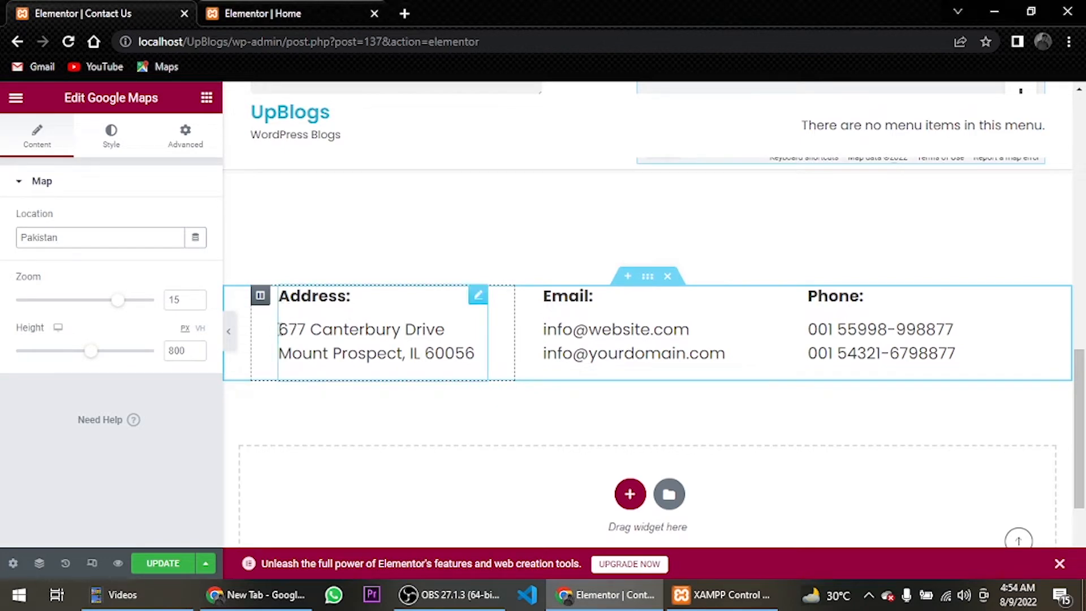
left_click_drag(279, 330, 362, 359)
scroll(605, 380, "up", 6)
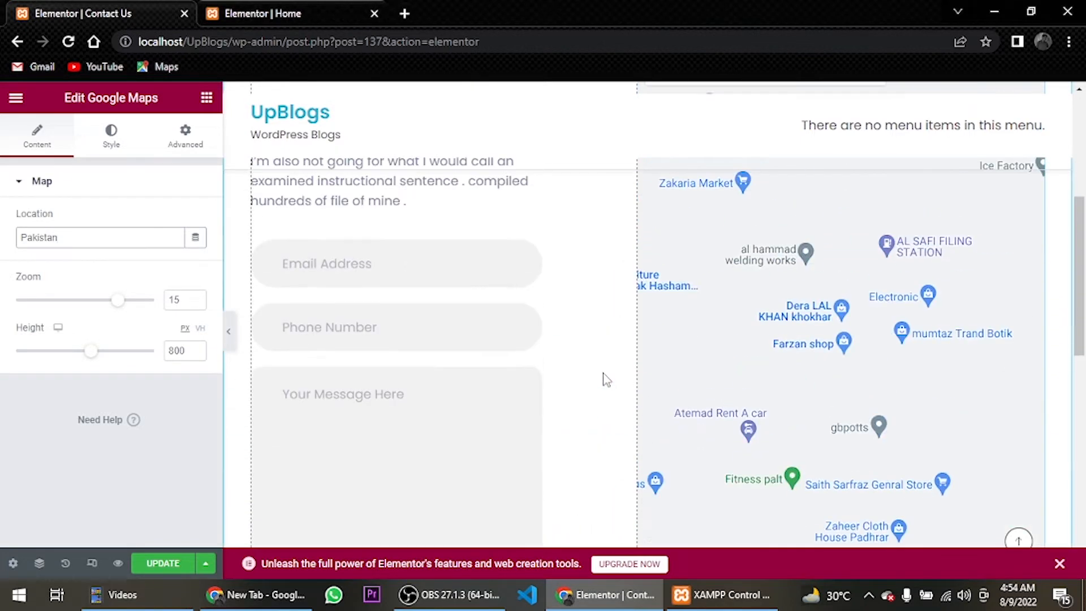
scroll(605, 380, "up", 5)
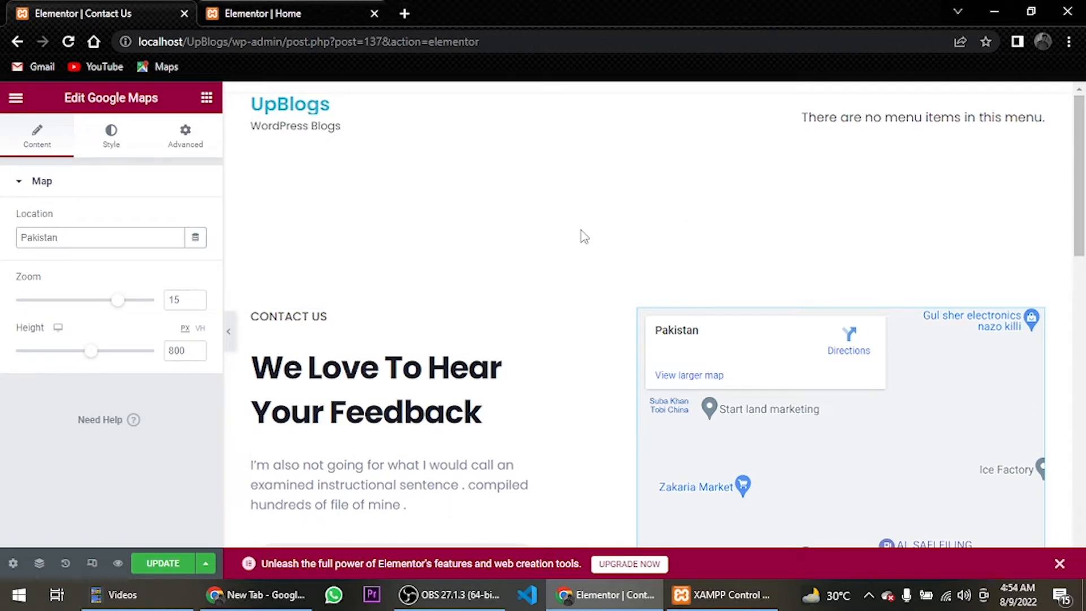
scroll(584, 237, "down", 10)
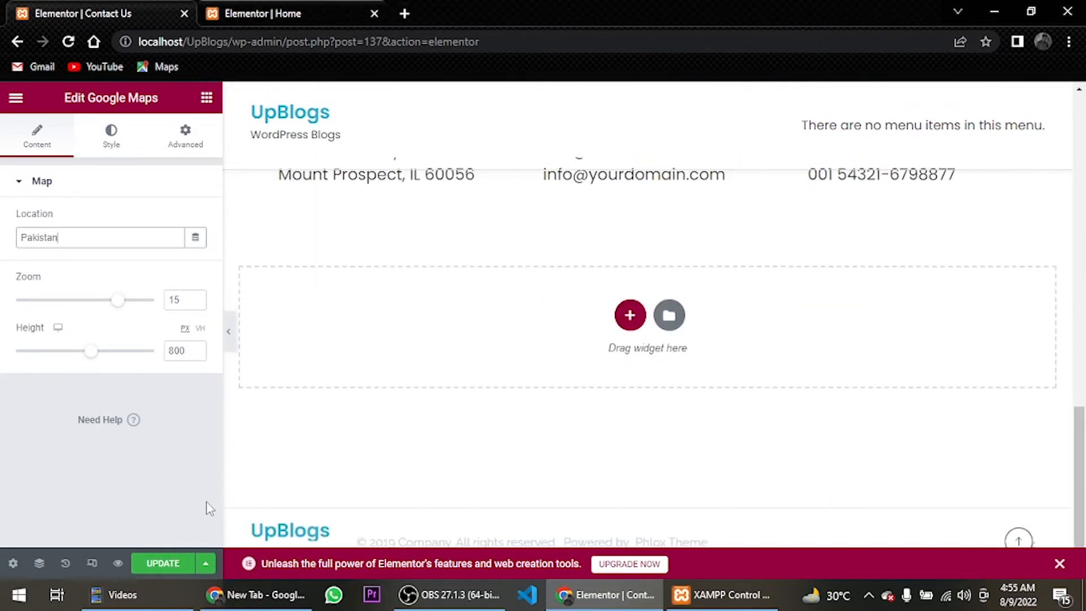
left_click(171, 567)
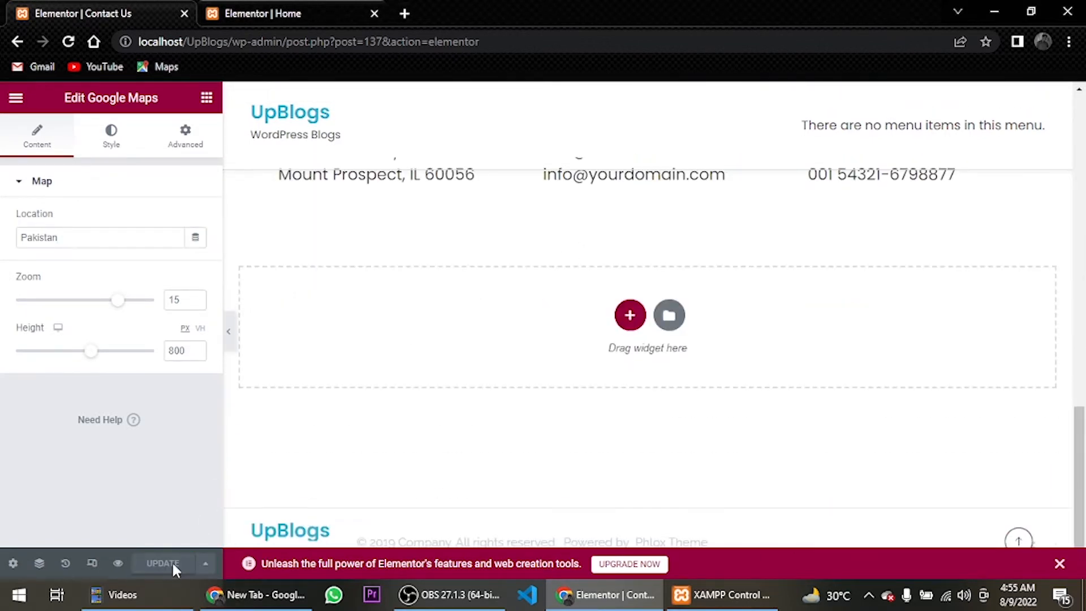
scroll(291, 450, "up", 10)
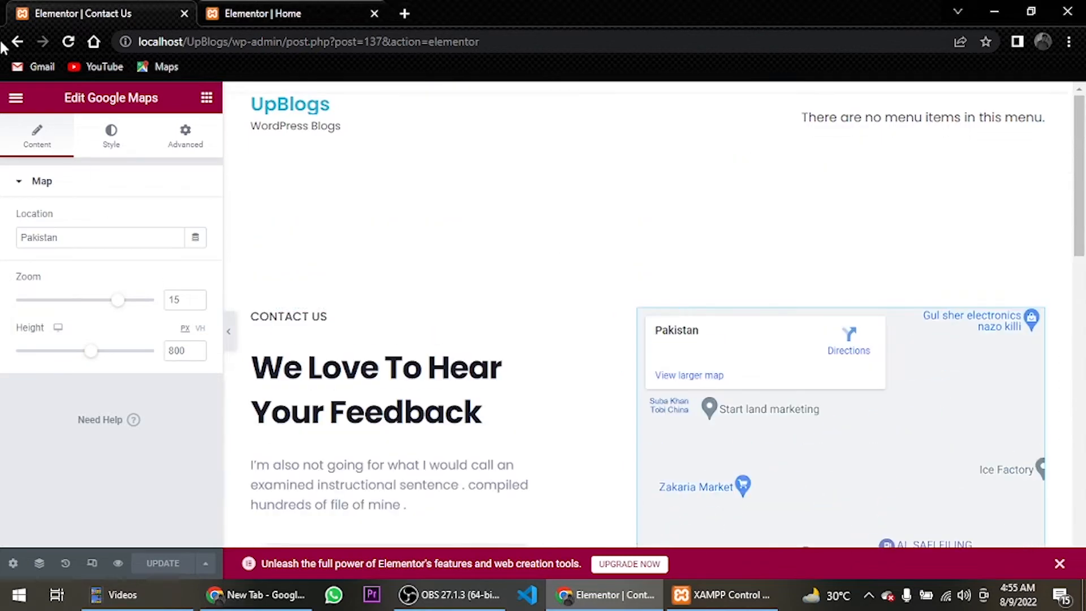
Leave the Elementor editor for the list of all pages and view the live UpBlogs site in a new tab
left_click(19, 42)
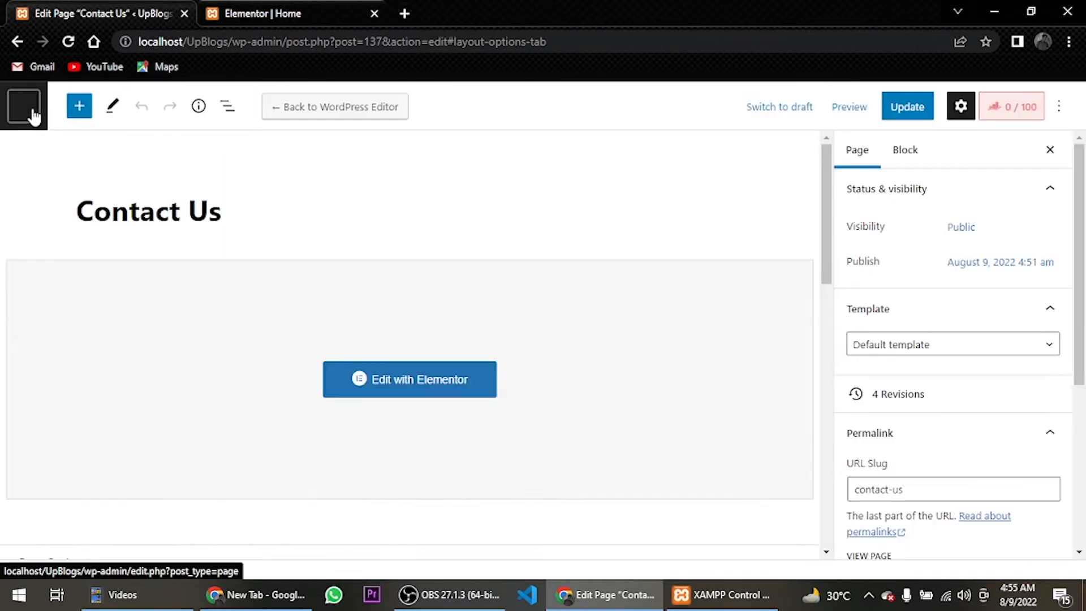
left_click(23, 106)
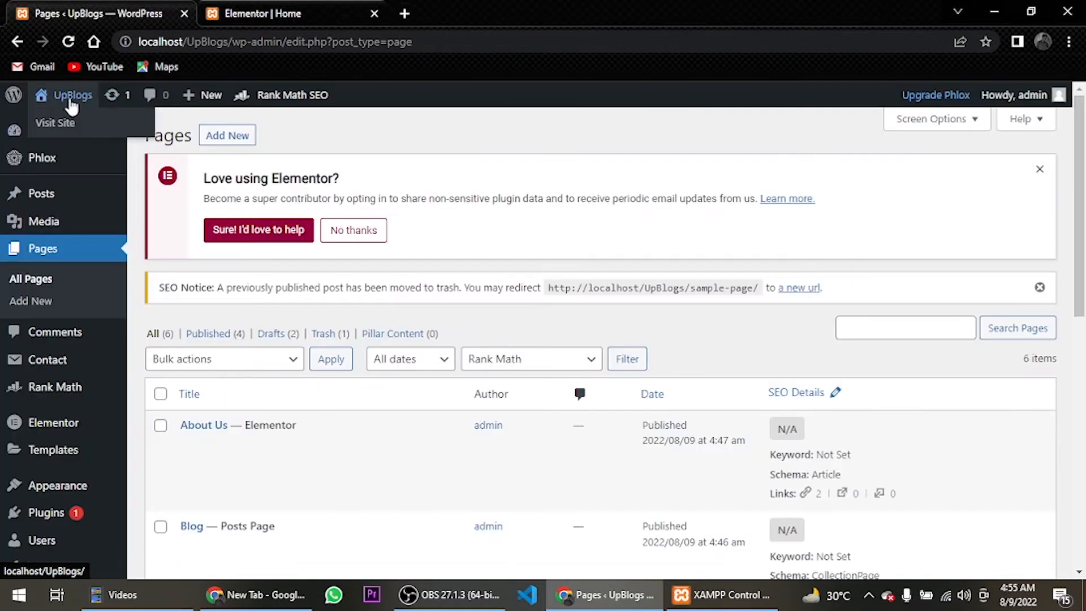
right_click(63, 122)
left_click(97, 133)
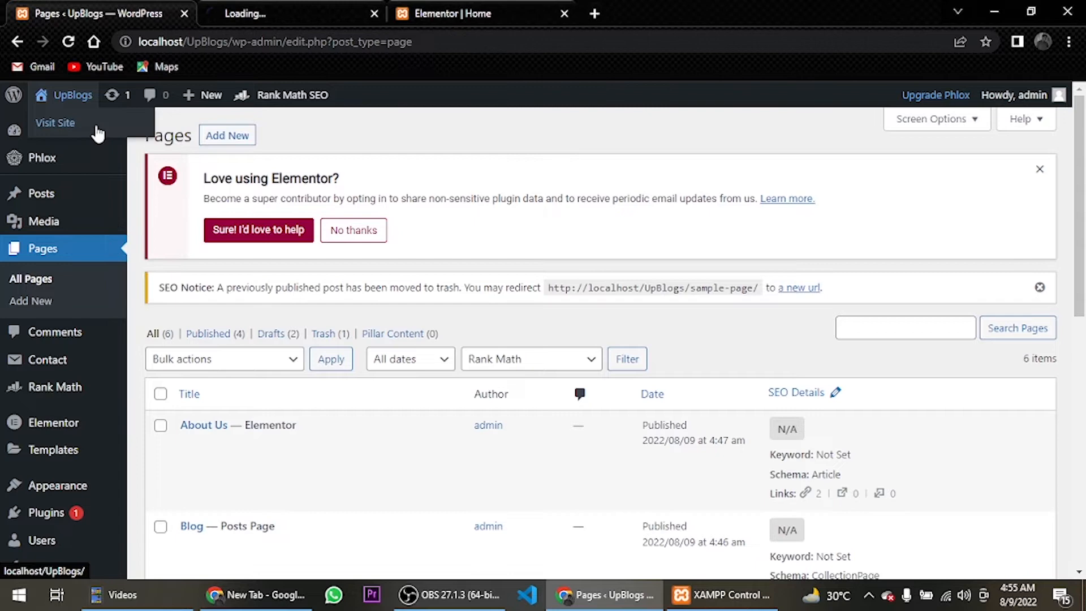
left_click(259, 9)
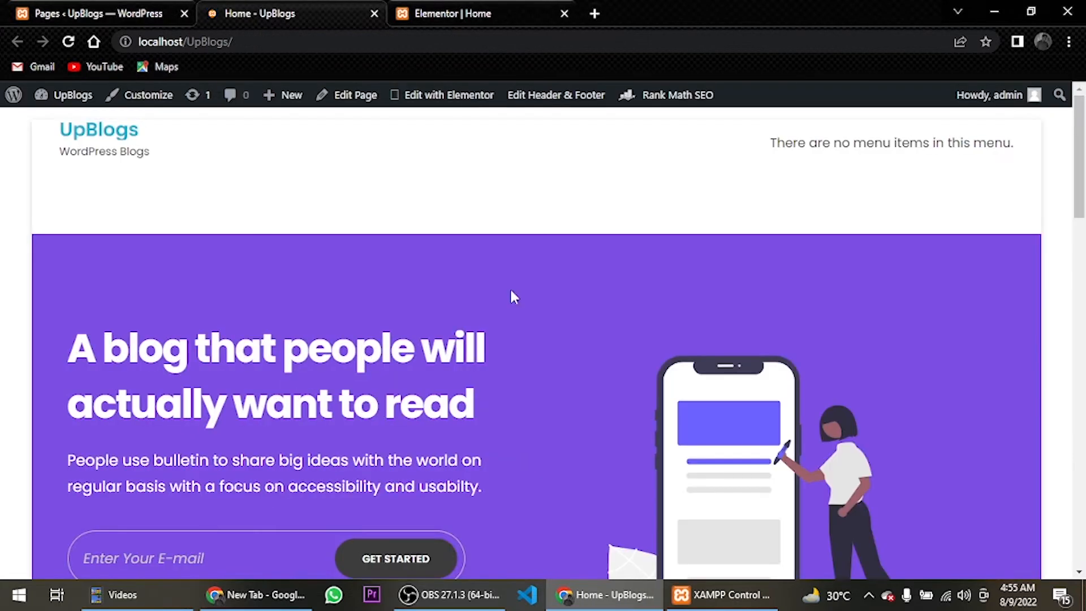
Create a navigation menu named "main menu" in the WordPress admin, displayed in the Header Primary Navigation location
left_click(72, 9)
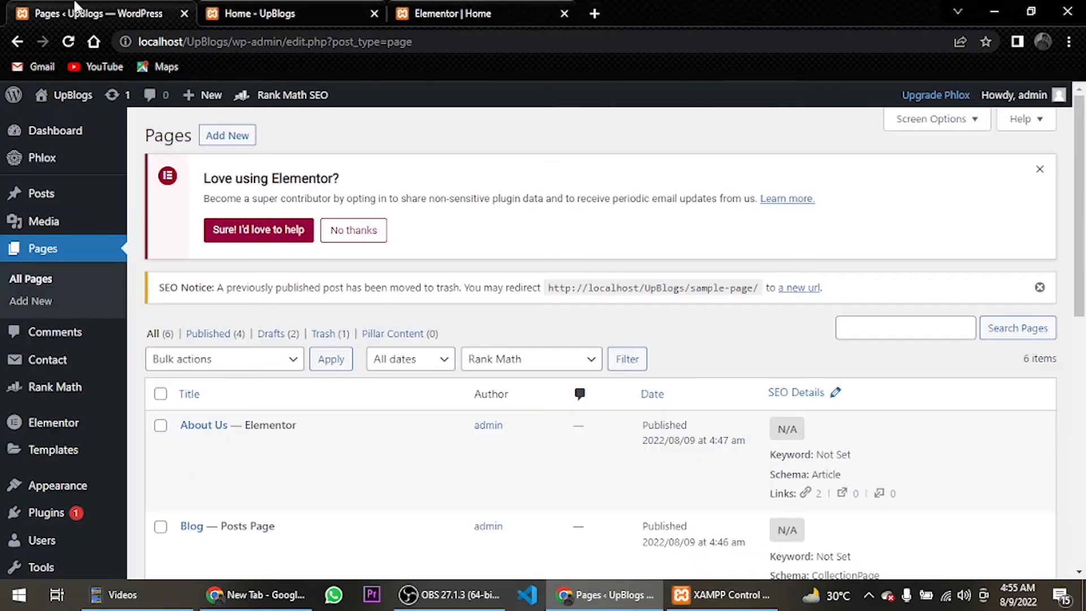
mouse_move(67, 511)
mouse_move(21, 490)
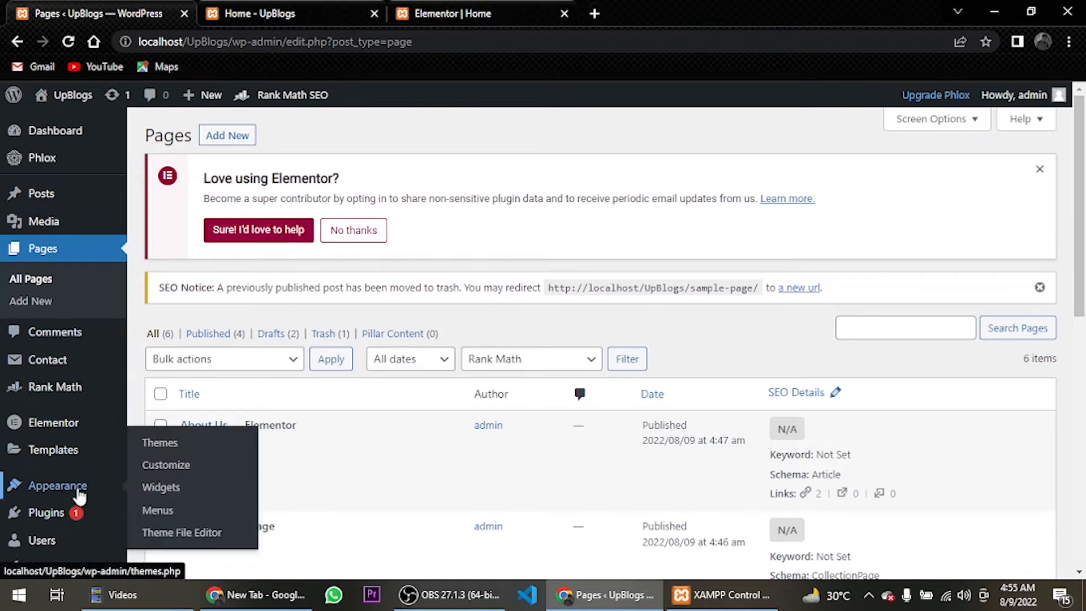
left_click(184, 511)
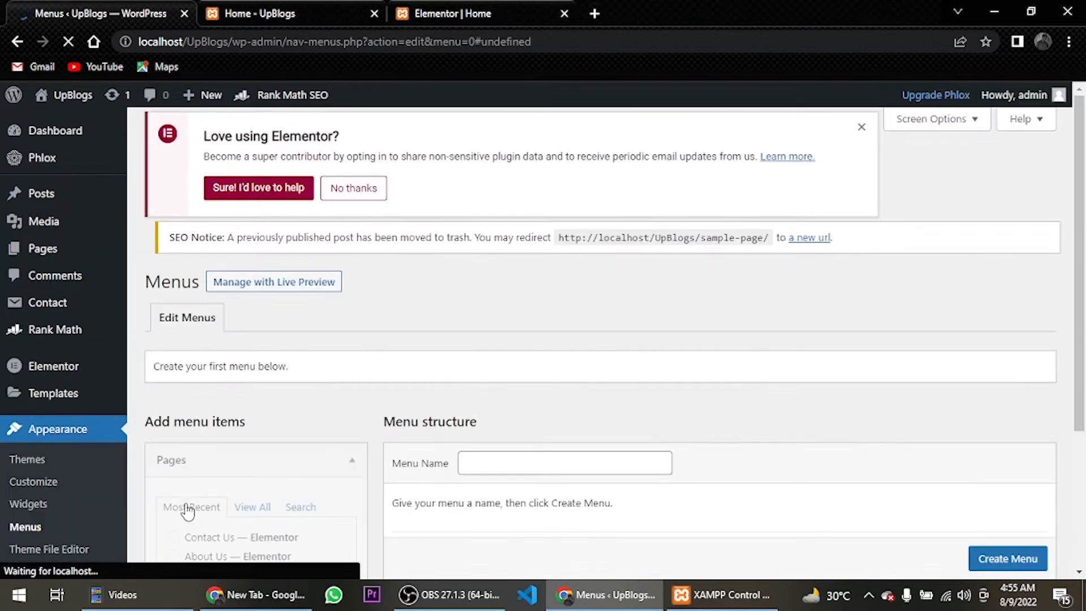
scroll(342, 315, "down", 3)
scroll(341, 314, "down", 1)
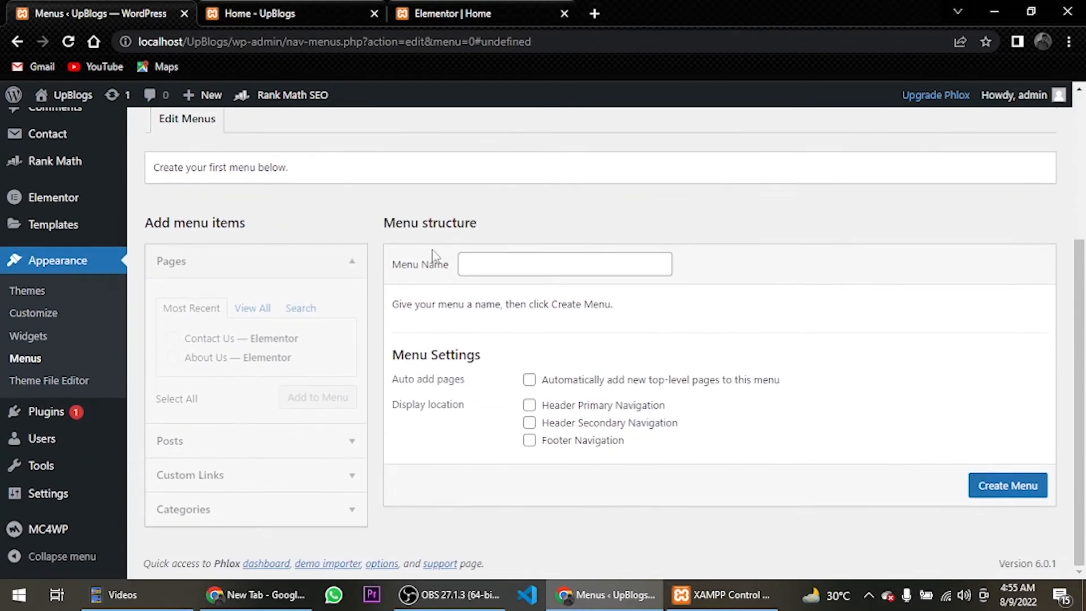
left_click(483, 260)
left_click(542, 301)
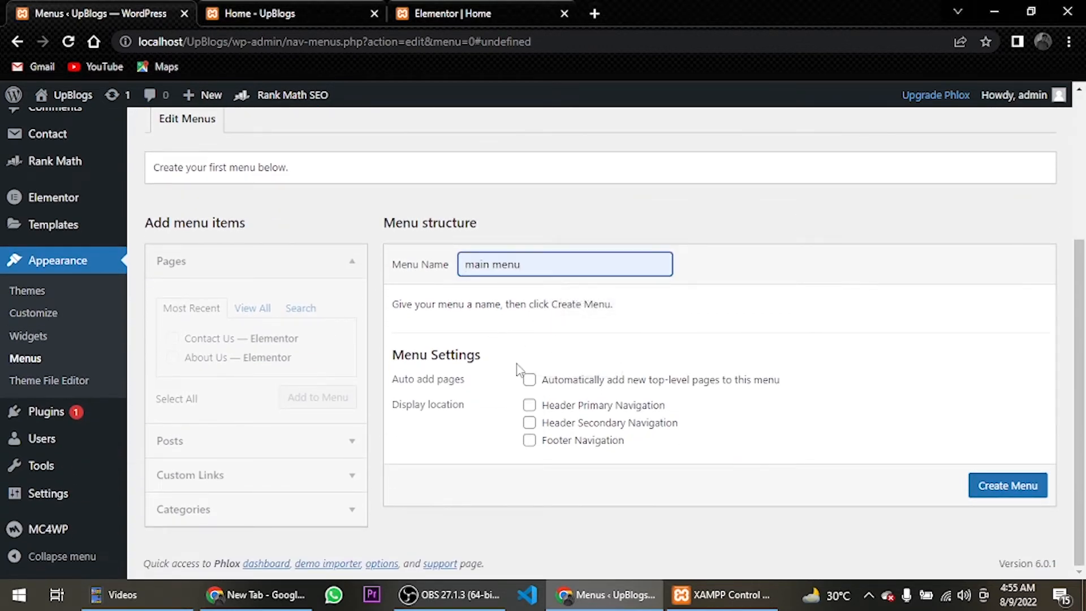
left_click(531, 408)
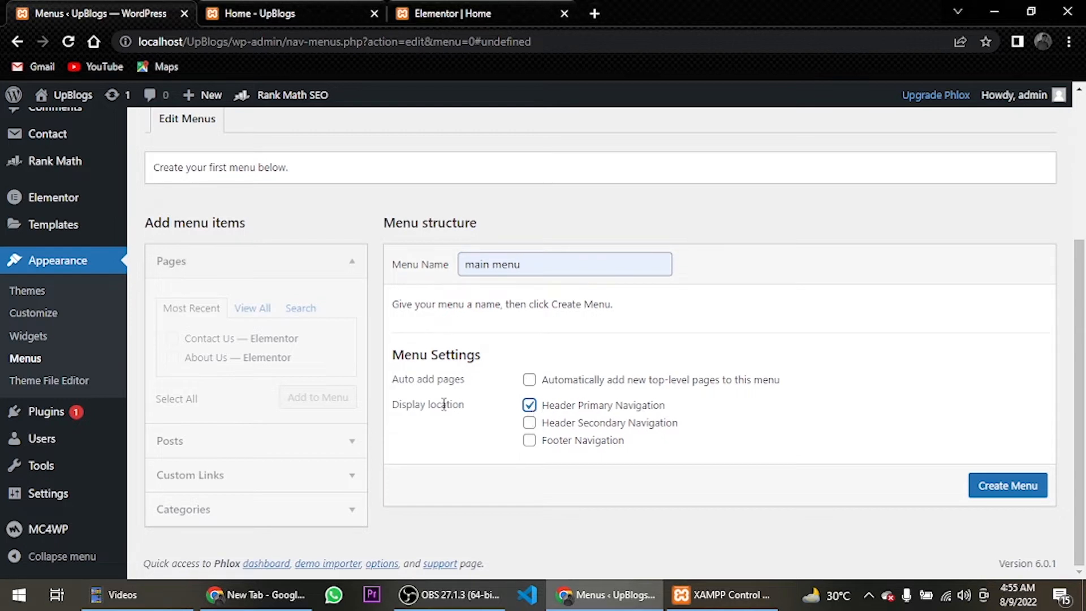
left_click(1012, 495)
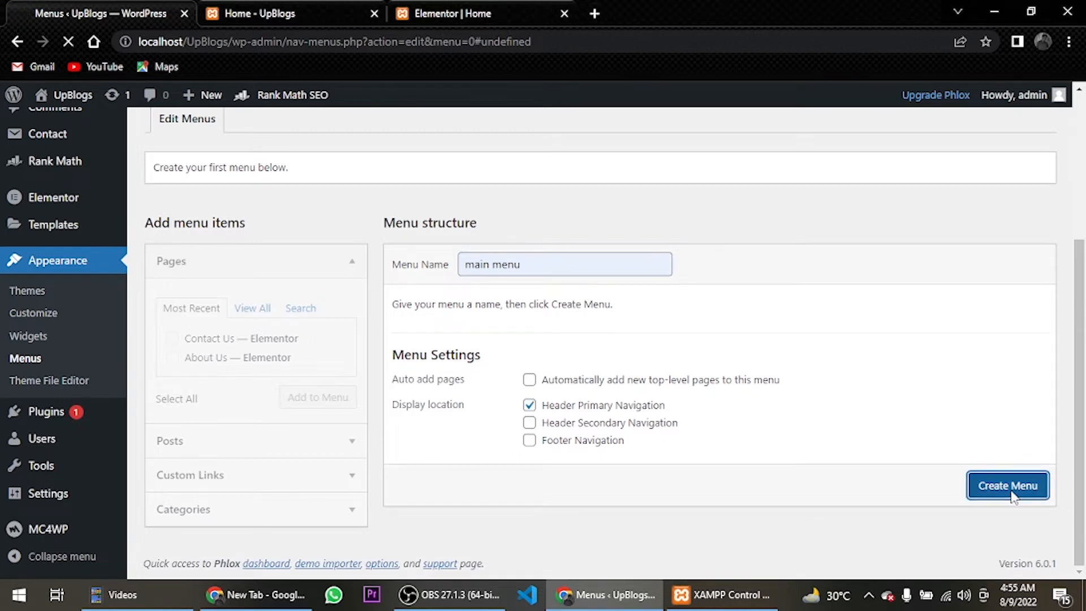
Add the Home, Blog, About Us and Contact Us pages to the main menu and save it
scroll(561, 425, "down", 1)
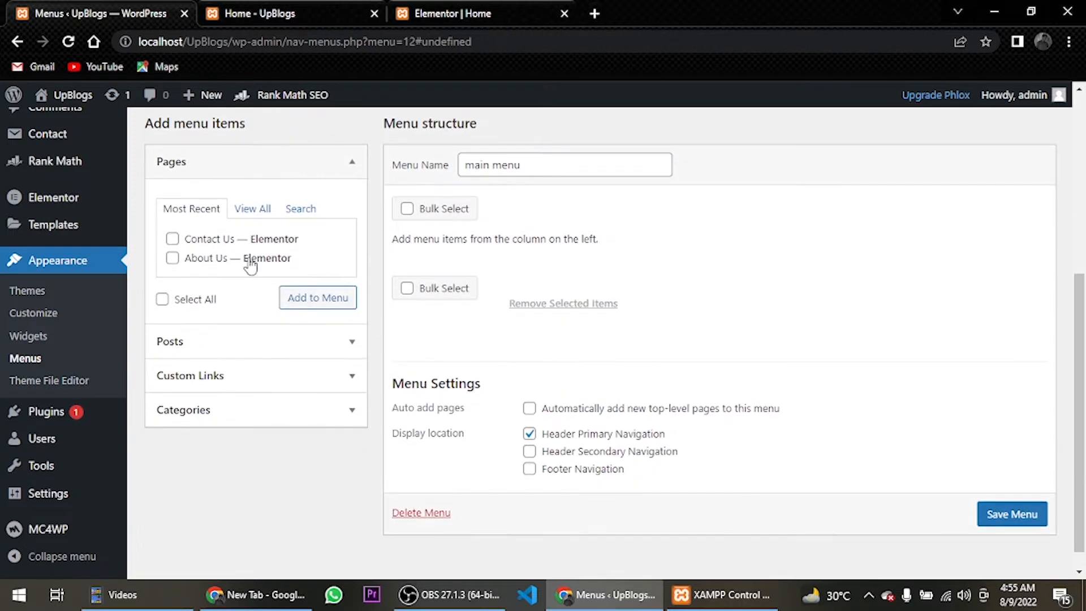
left_click(248, 209)
left_click(172, 238)
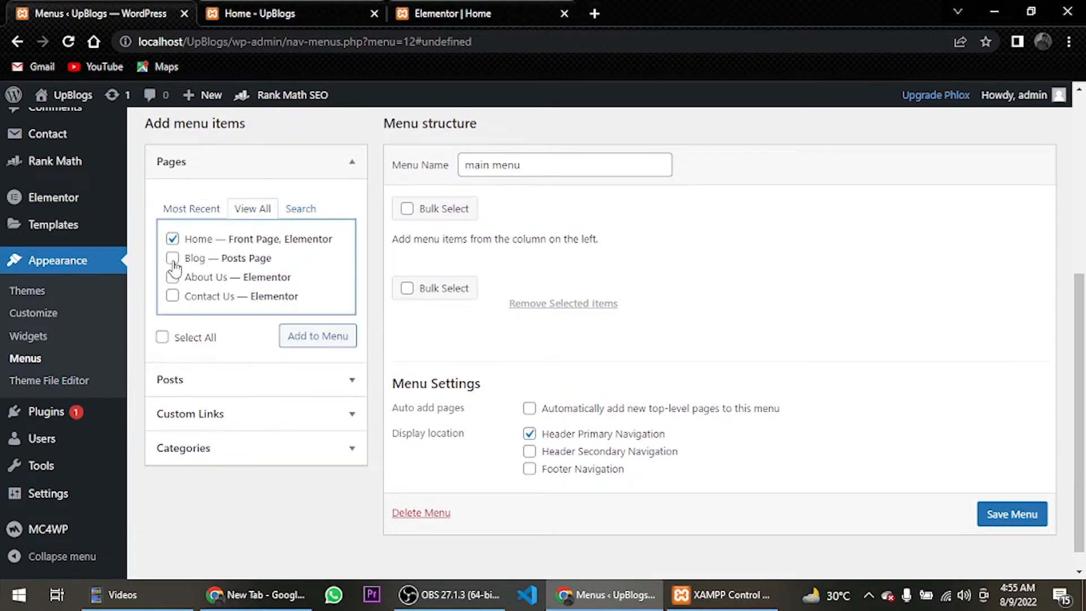
left_click(172, 258)
left_click(172, 276)
left_click(173, 296)
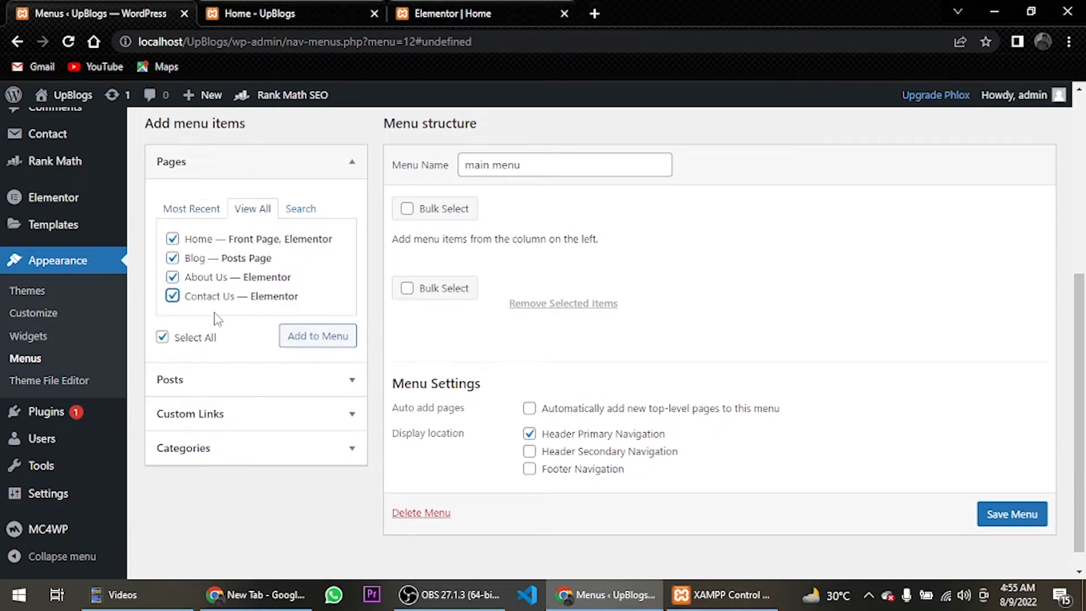
left_click(317, 342)
scroll(970, 458, "down", 3)
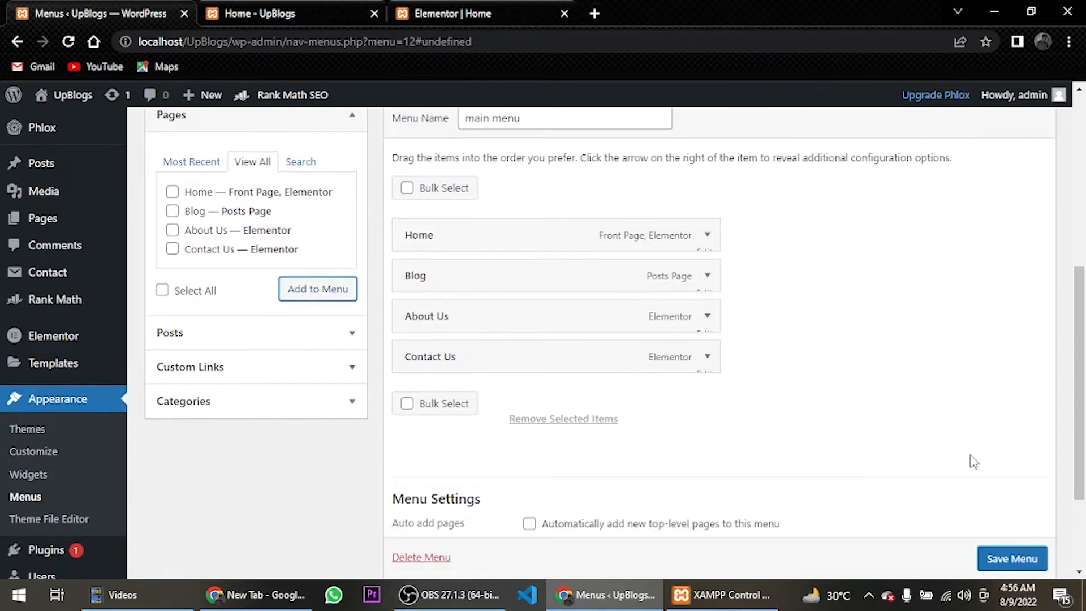
left_click(990, 492)
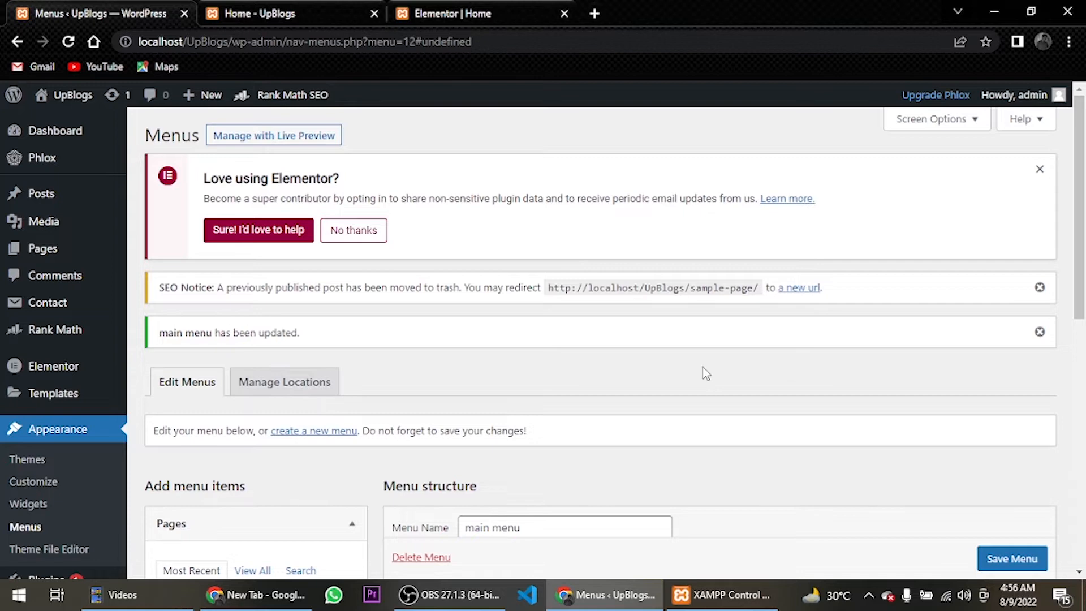
scroll(702, 368, "down", 3)
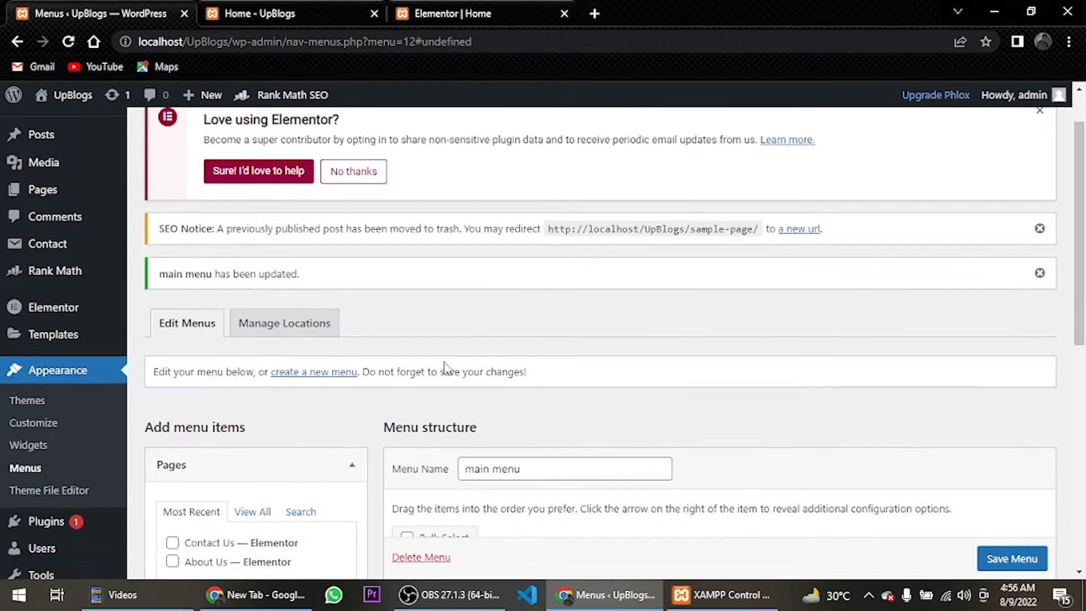
Look over the live UpBlogs home page from the header down to the newsletter form and footer
left_click(310, 8)
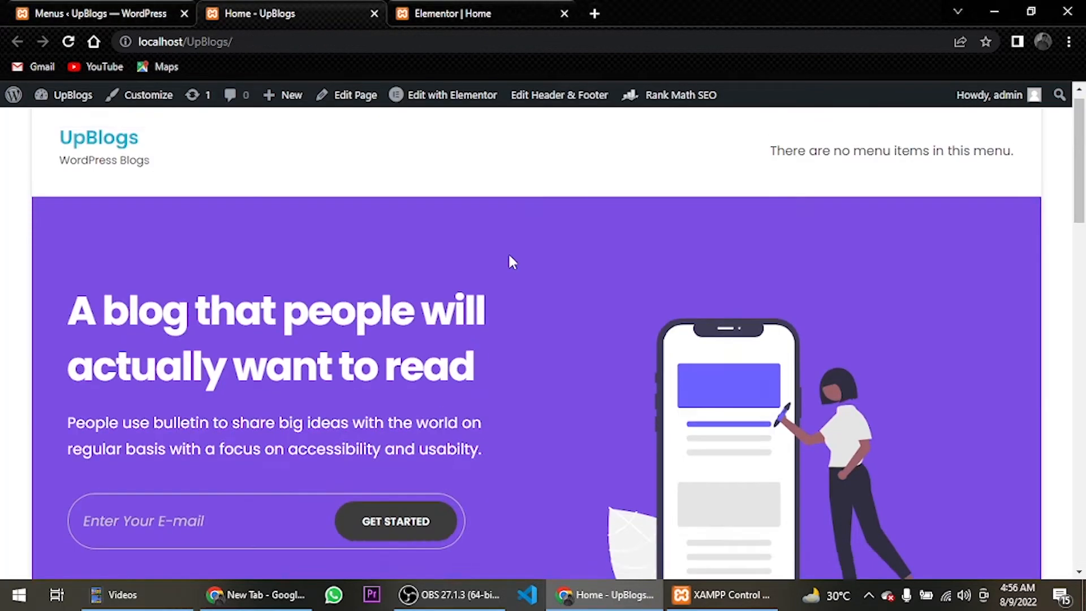
scroll(509, 258, "down", 10)
scroll(565, 290, "up", 5)
scroll(699, 287, "down", 3)
scroll(715, 286, "down", 5)
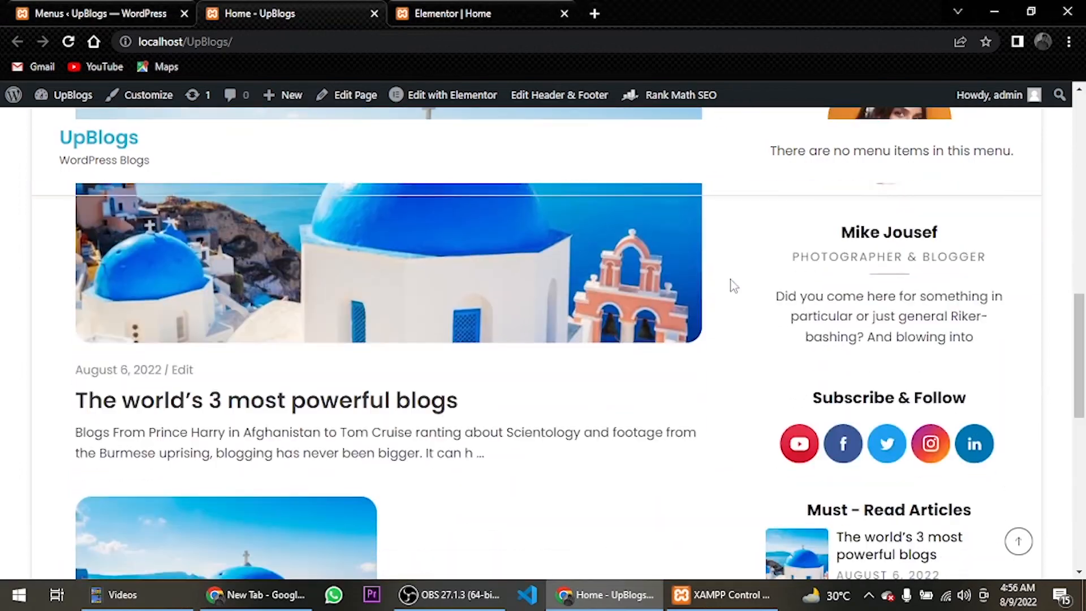
scroll(863, 335, "up", 2)
scroll(857, 317, "down", 9)
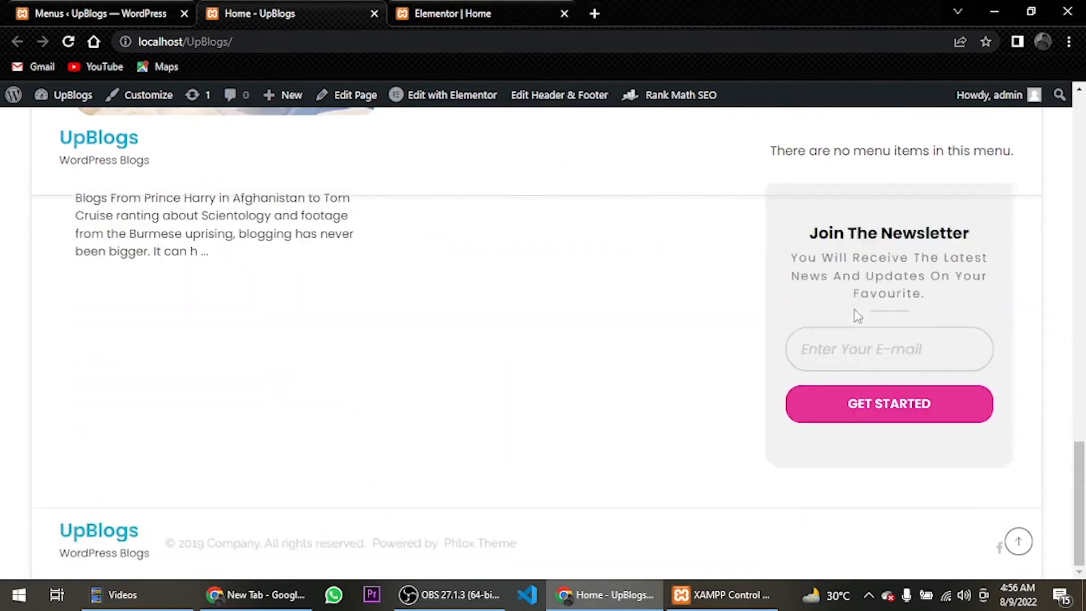
scroll(857, 316, "up", 6)
scroll(855, 314, "up", 10)
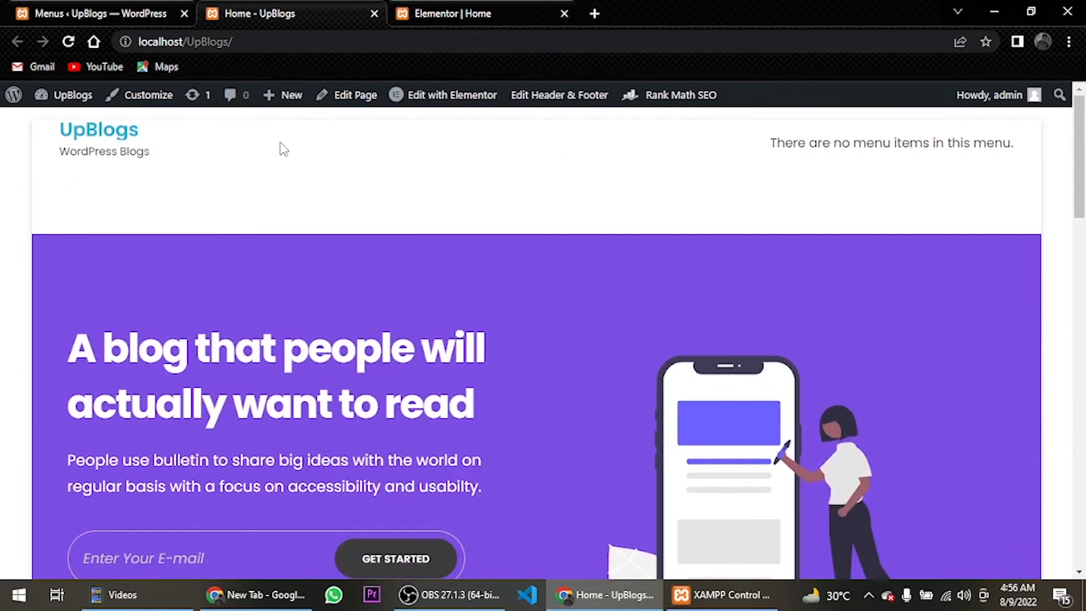
scroll(715, 247, "down", 10)
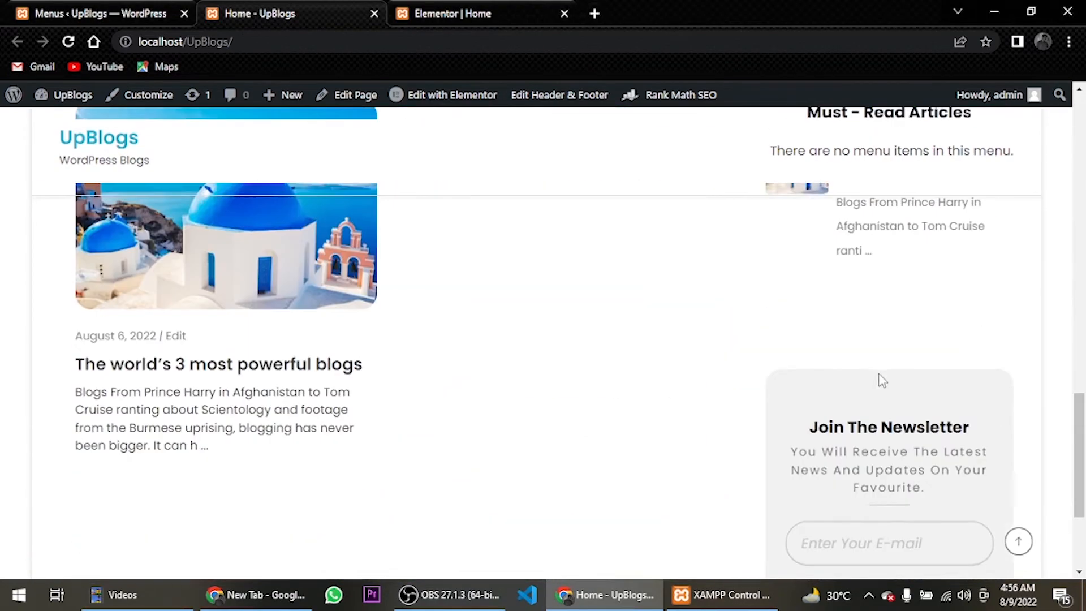
scroll(880, 380, "down", 3)
scroll(854, 349, "up", 15)
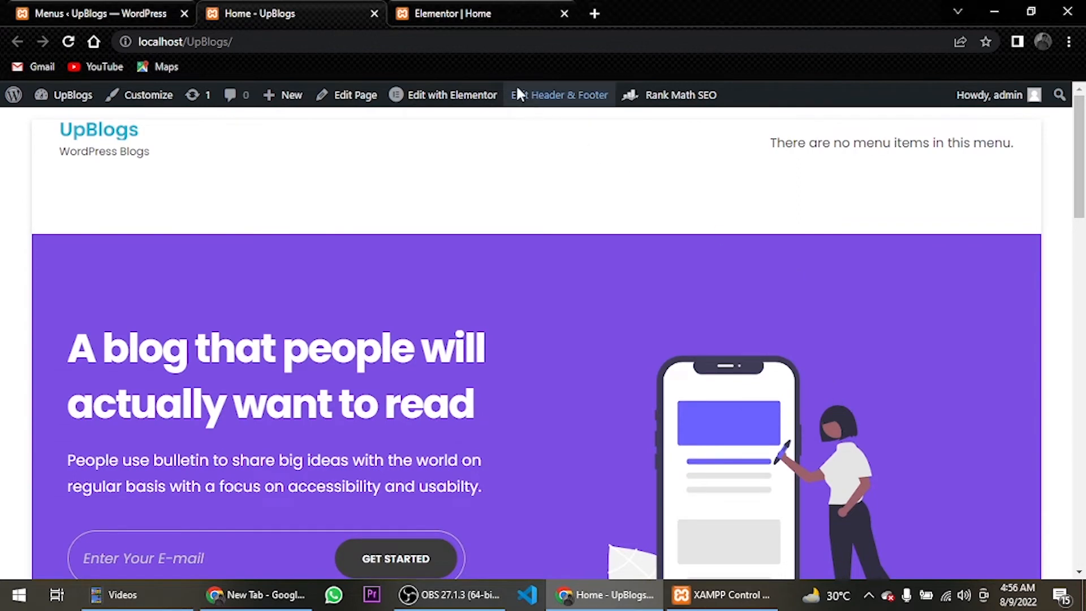
Close the browser tab with the Home page's Elementor editor and save the main menu again
left_click(430, 12)
left_click(72, 7)
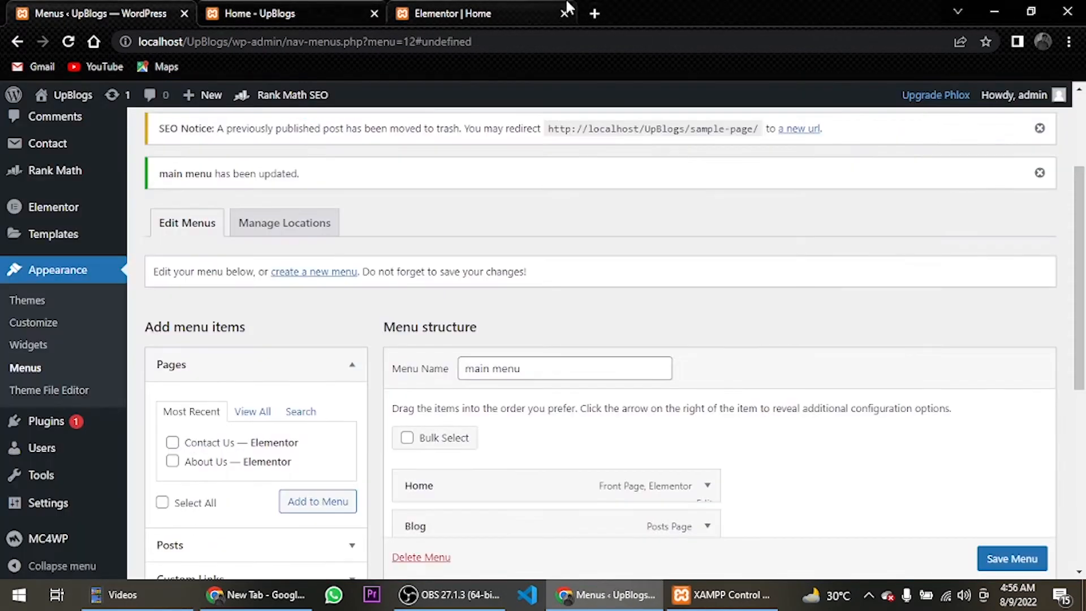
left_click(564, 13)
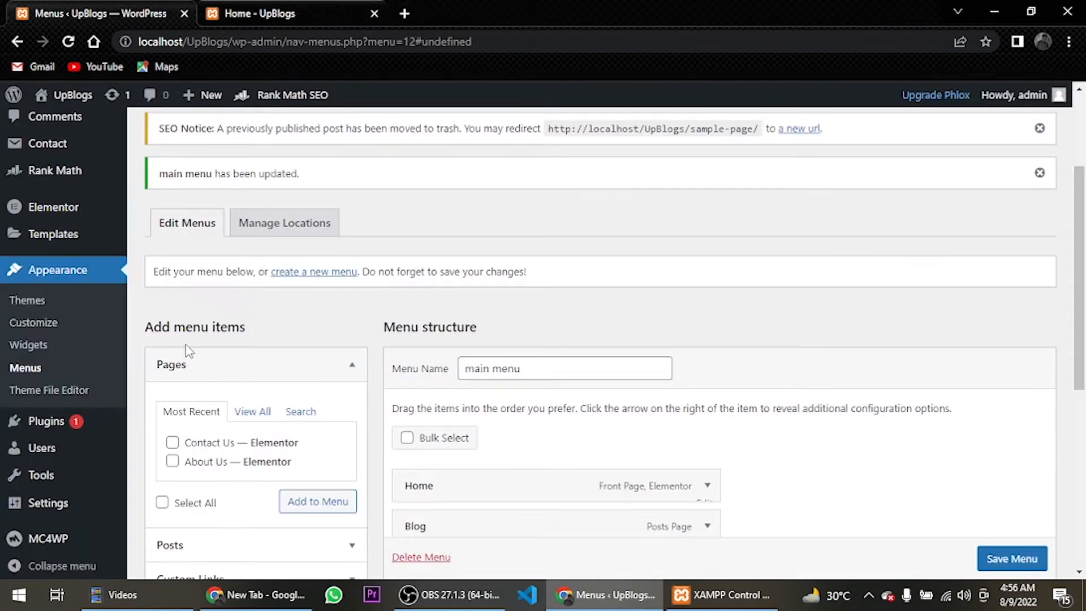
left_click(46, 421)
left_click(681, 131)
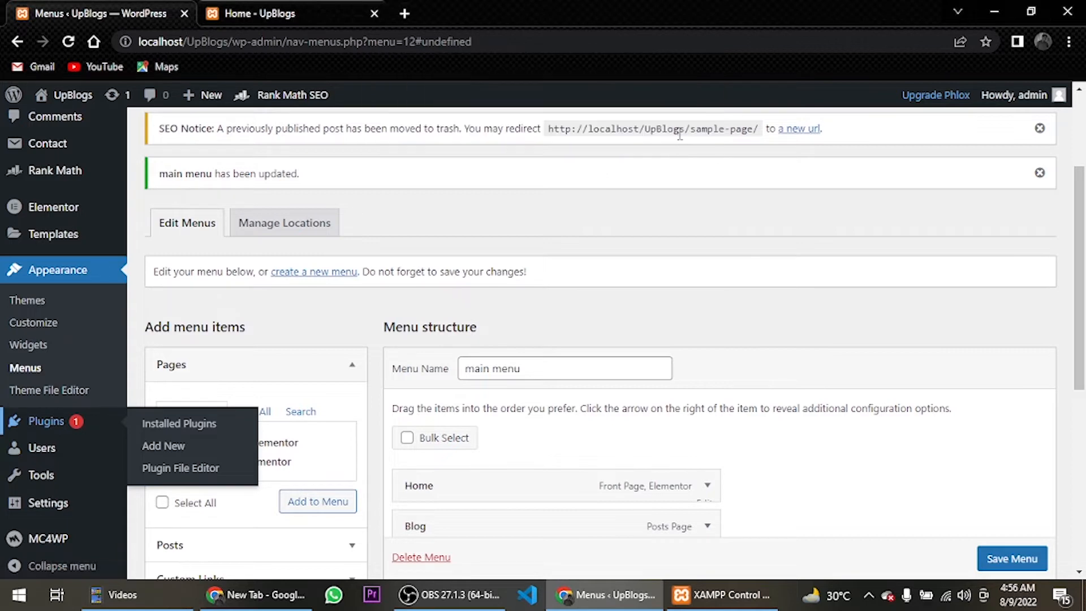
scroll(1019, 559, "down", 1)
left_click(1012, 559)
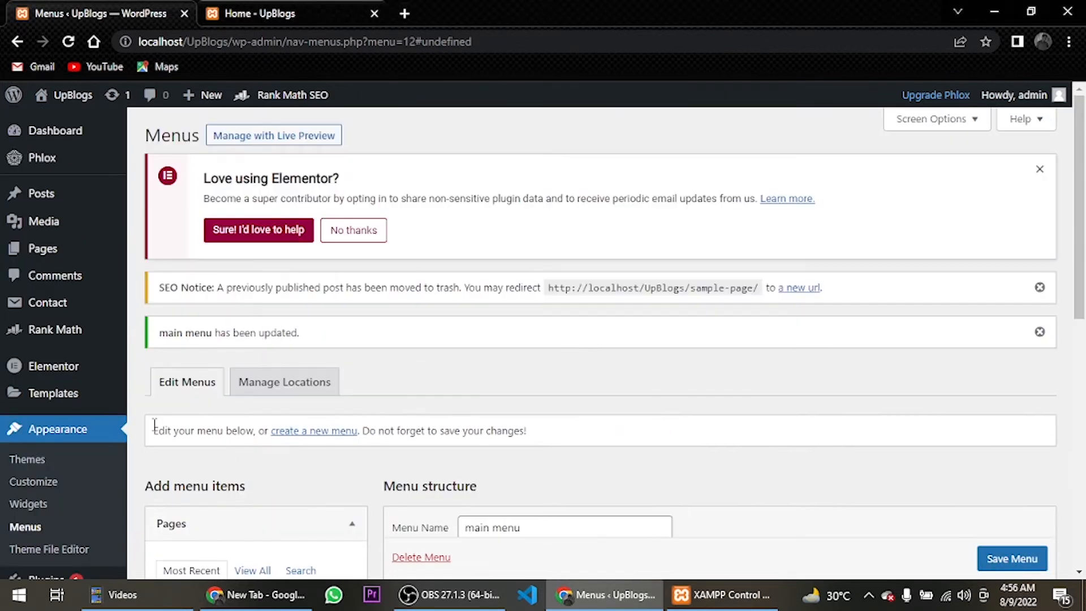
Leave the Menus page for the plugins list and open the page for adding new plugins
scroll(62, 475, "down", 3)
left_click(66, 424)
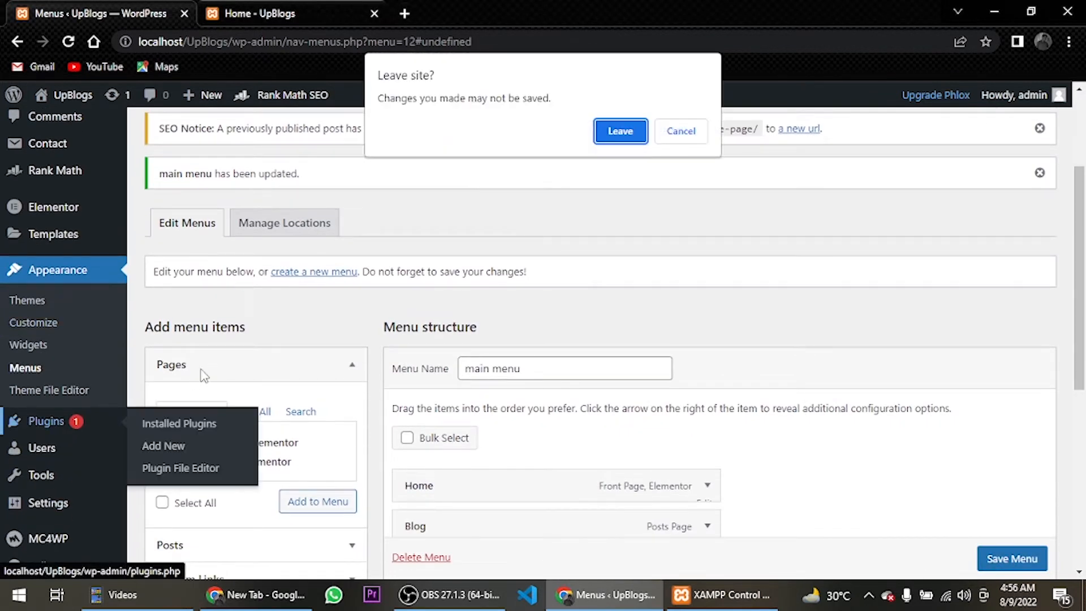
scroll(203, 374, "down", 5)
left_click(620, 131)
left_click(227, 136)
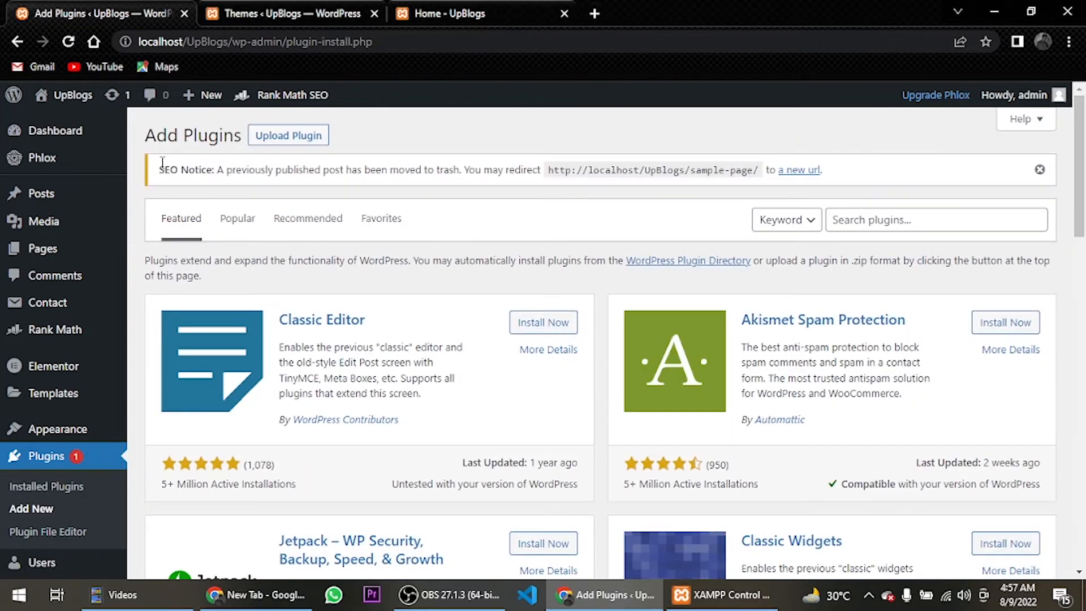
Search the plugin directory for "anywhere" and install the AnyWhere Elementor plugin
left_click(995, 215)
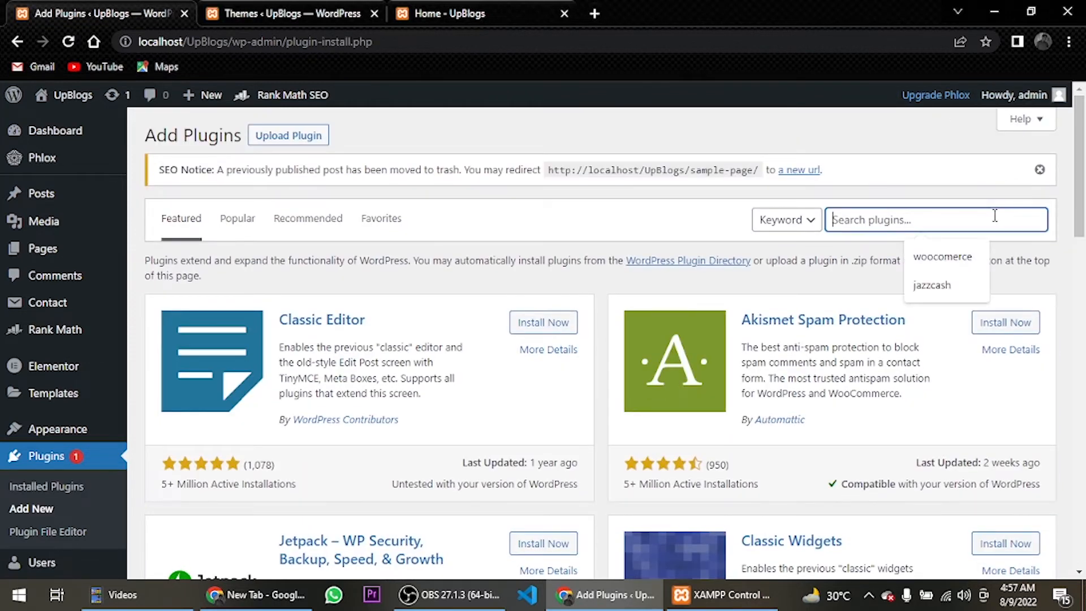
type("anywh")
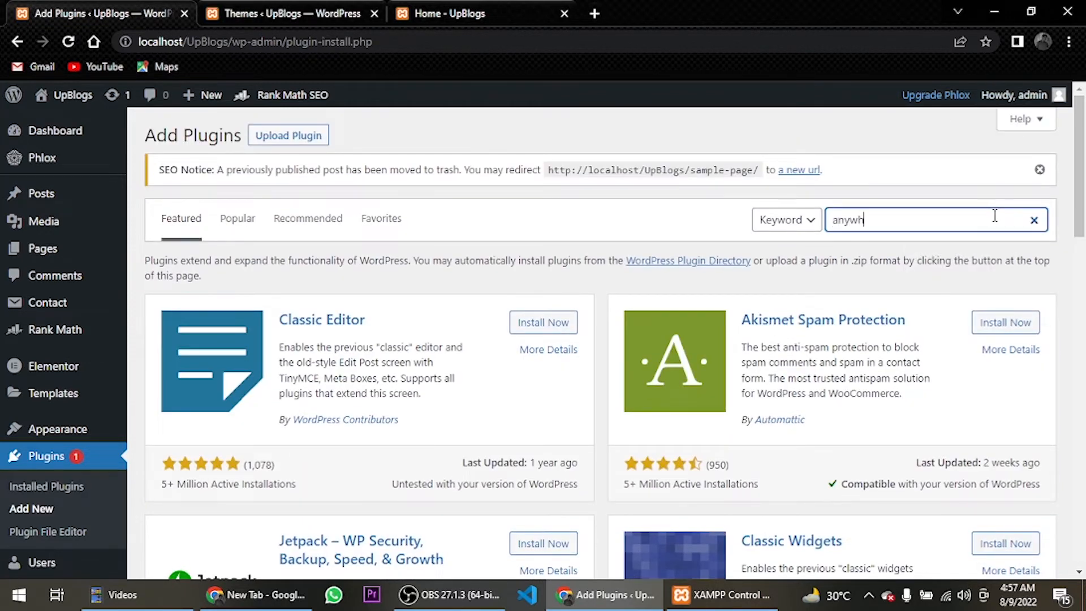
type("ere")
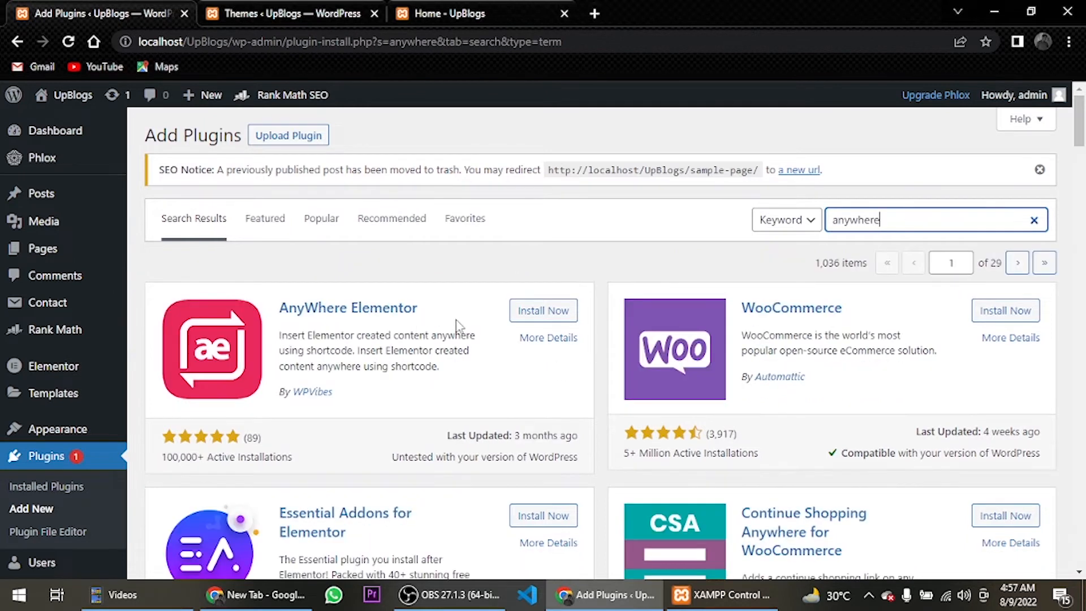
left_click(544, 312)
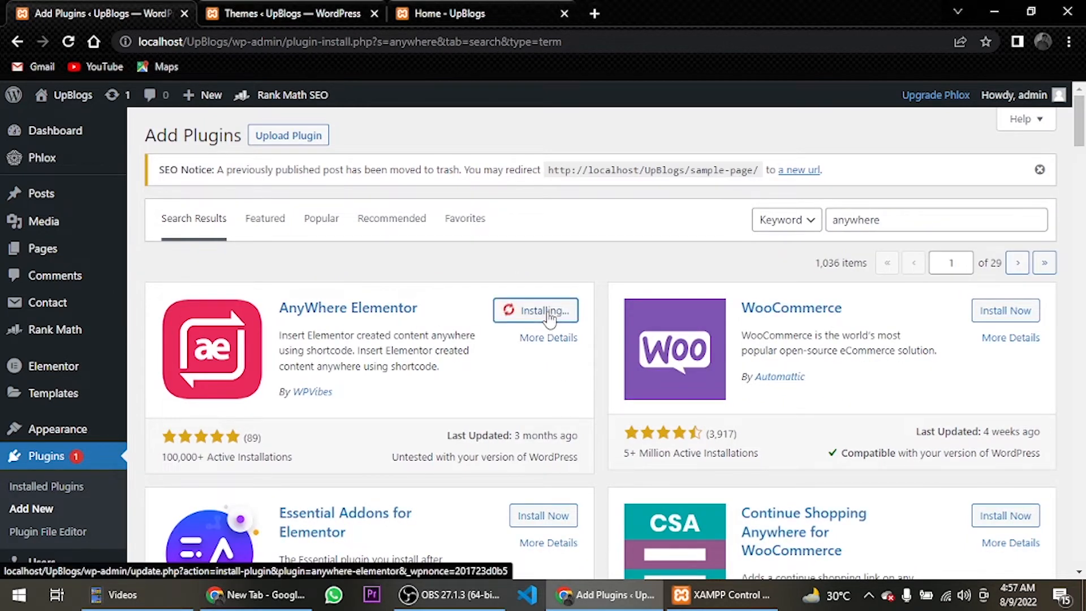
Check the main menu's pages and display location in the second admin tab, and close that tab
left_click(237, 12)
left_click(64, 236)
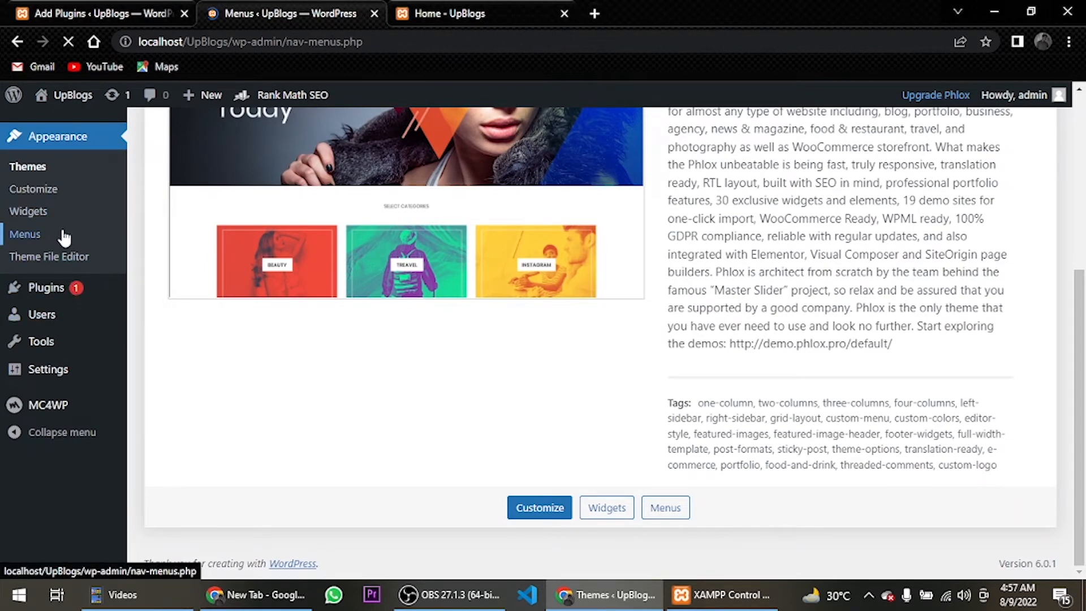
scroll(631, 498, "down", 5)
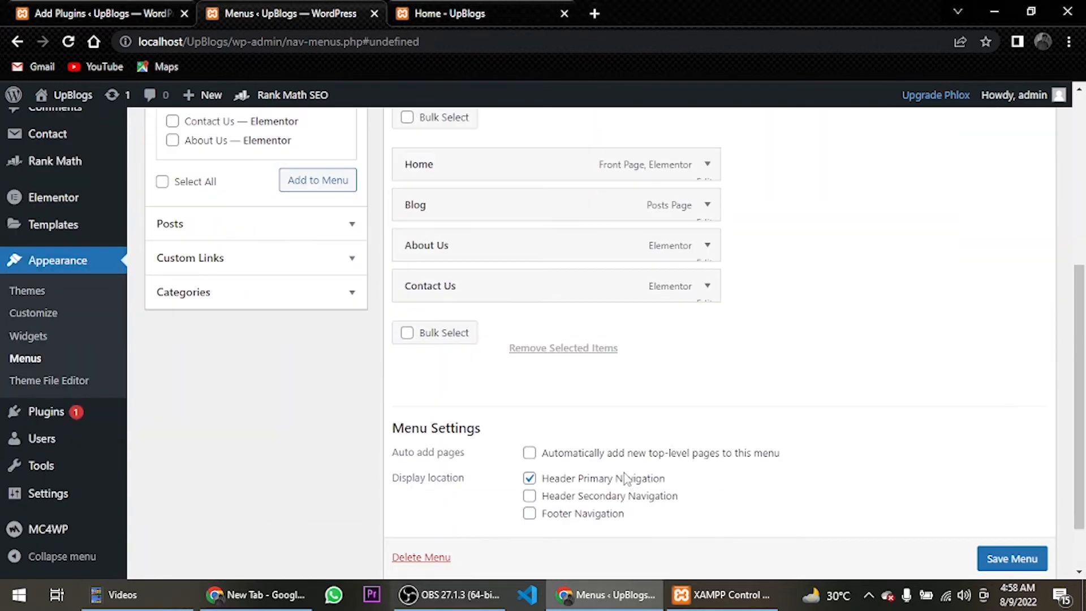
scroll(623, 453, "up", 5)
left_click(373, 14)
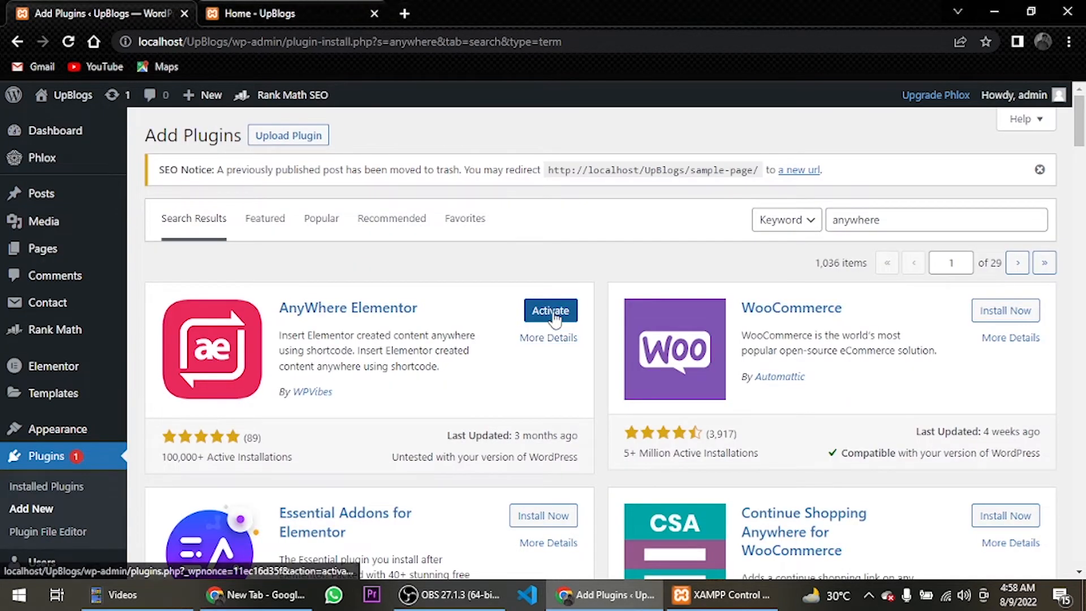
Activate the AnyWhere Elementor plugin and look over the list of installed plugins
left_click(554, 315)
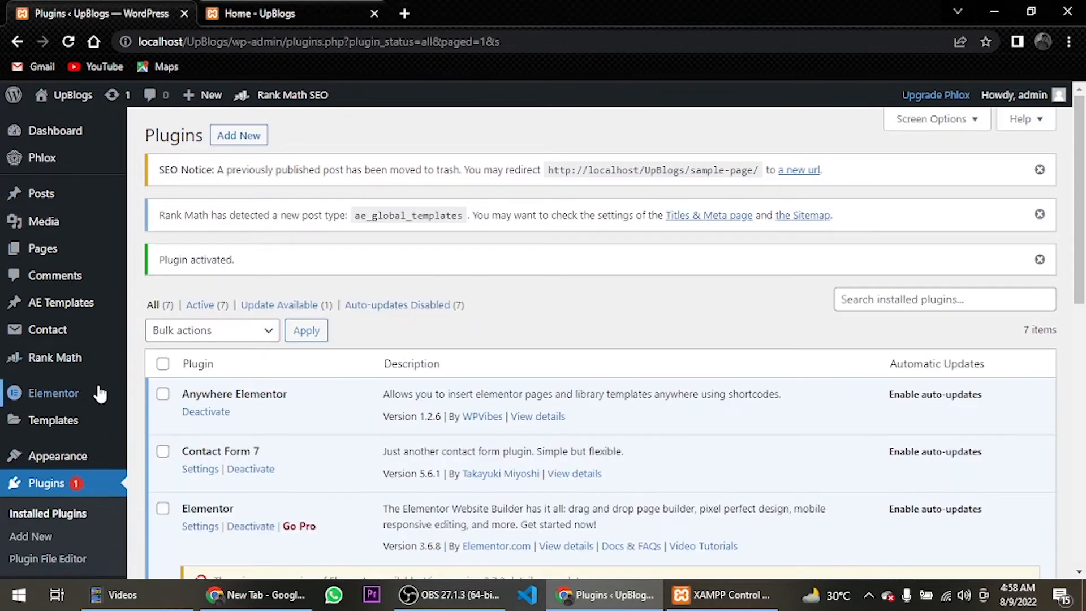
scroll(431, 382, "down", 6)
scroll(350, 356, "up", 6)
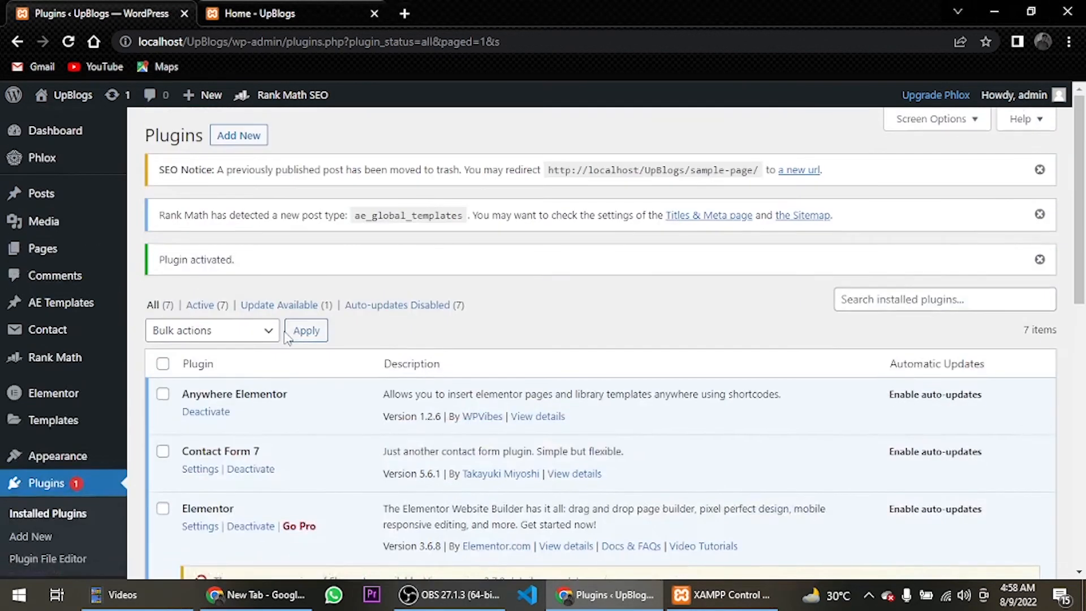
scroll(284, 335, "down", 7)
scroll(284, 335, "up", 1)
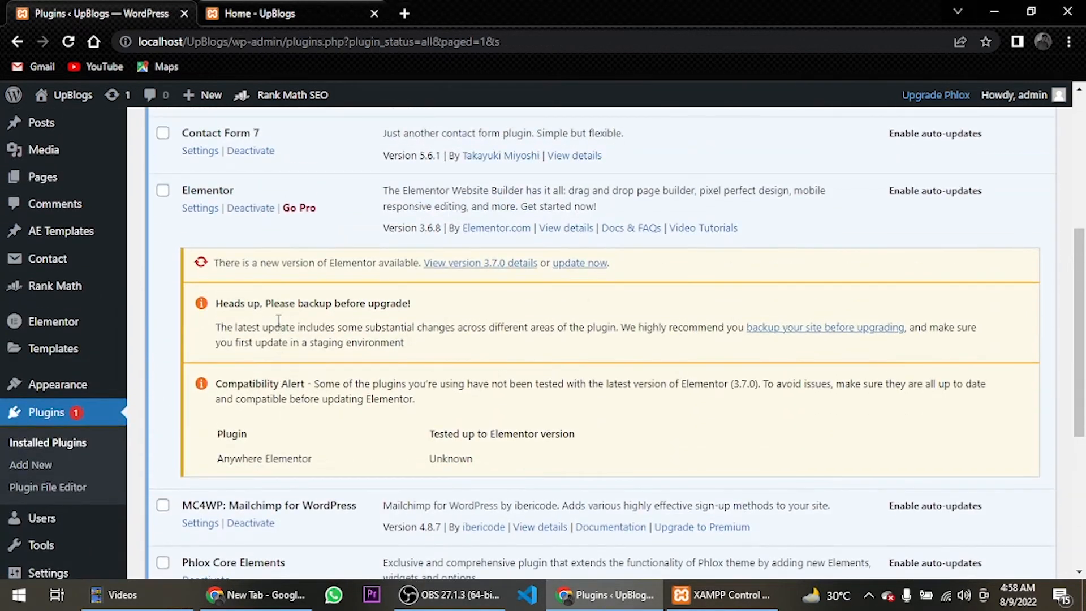
scroll(399, 411, "up", 4)
Create a new AE template titled "Right Sidebar" and publish it
mouse_move(50, 308)
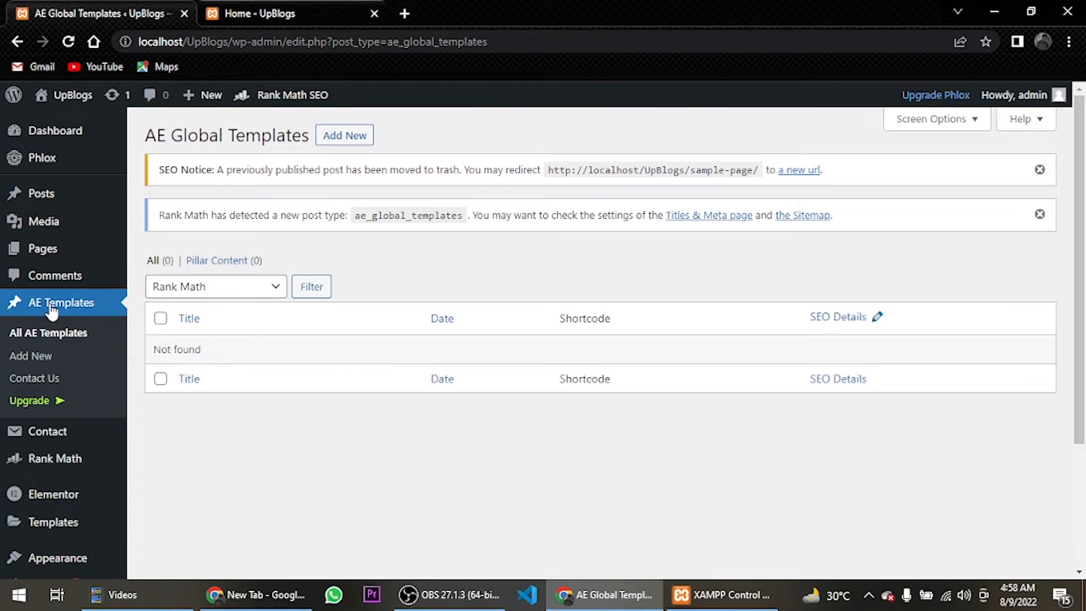
left_click(338, 136)
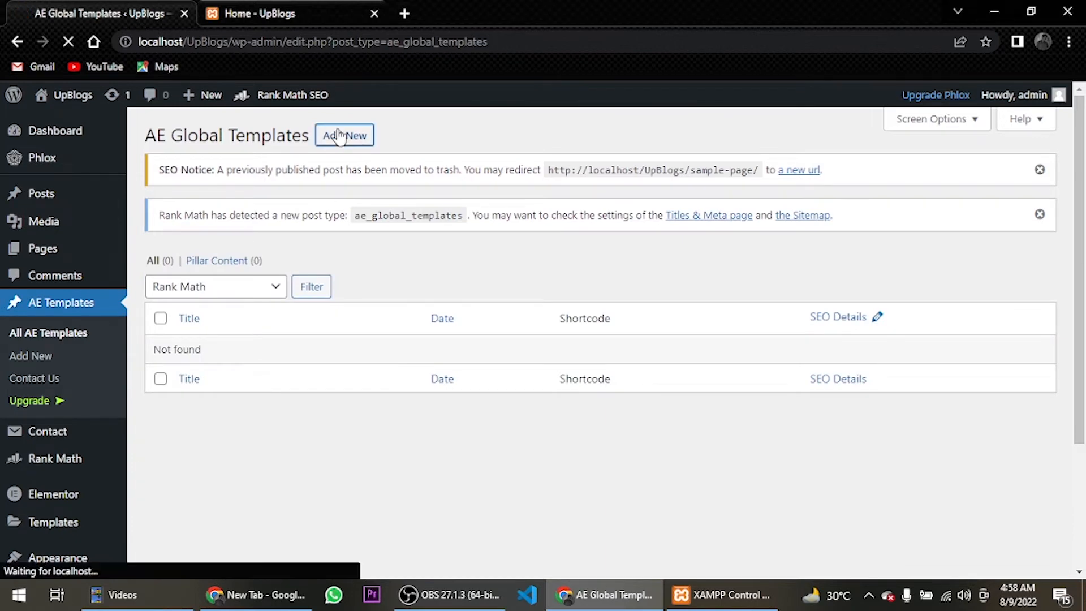
type("Right Sidebar")
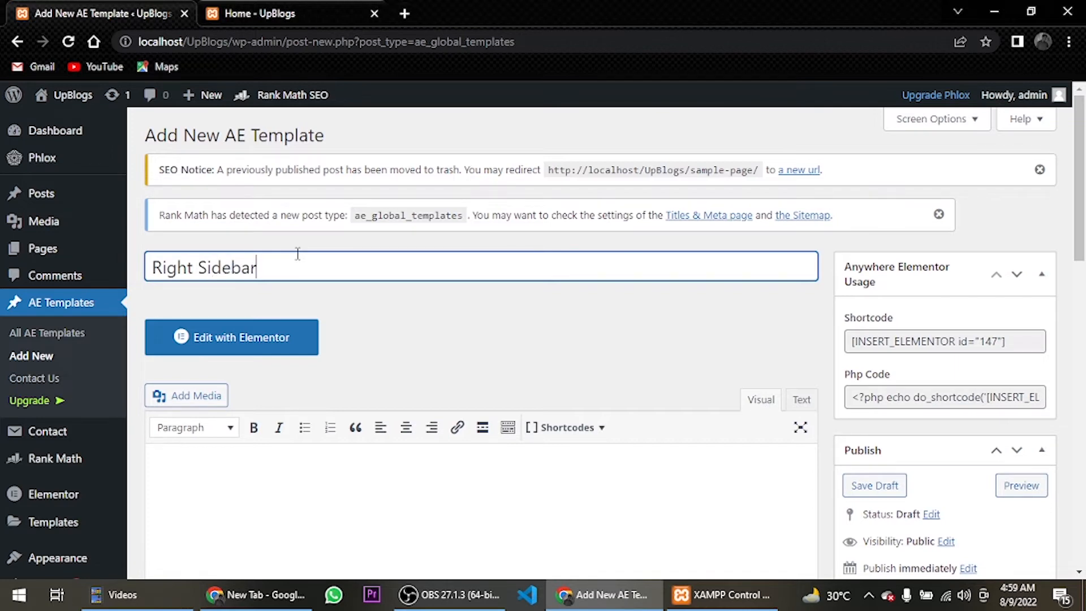
scroll(402, 334, "down", 15)
scroll(402, 335, "up", 8)
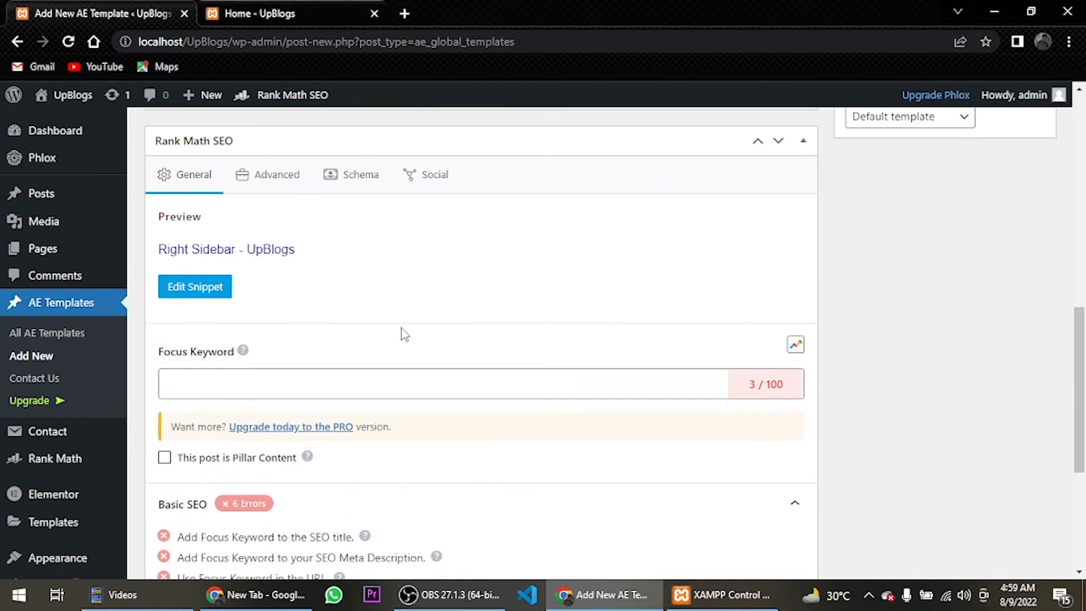
left_click(1044, 243)
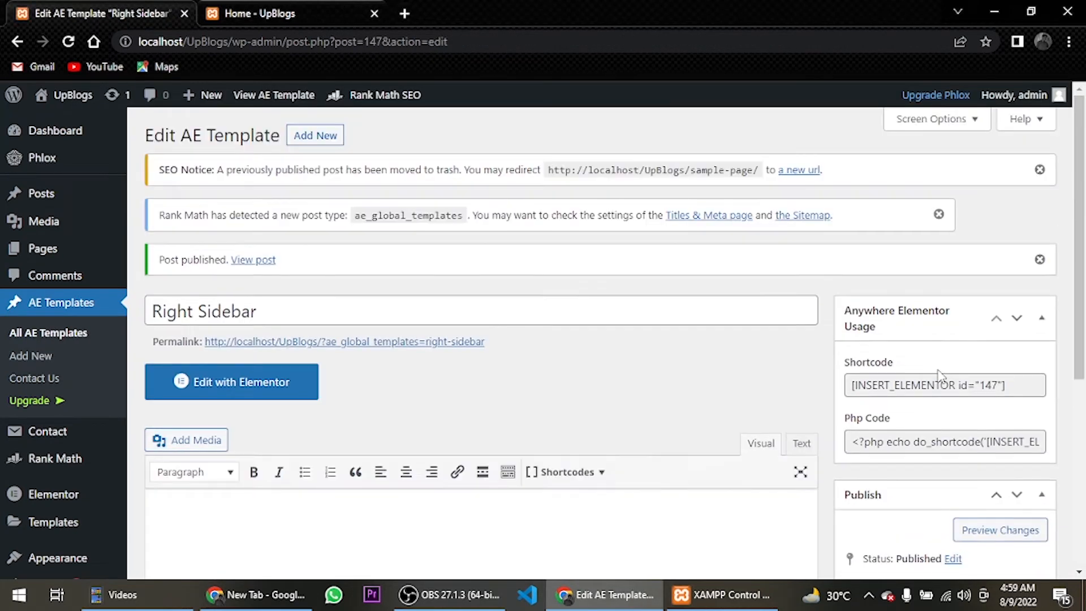
Open the Right Sidebar template in Elementor and insert the saved "Home Right Sidebar" section, applying its settings
left_click(229, 396)
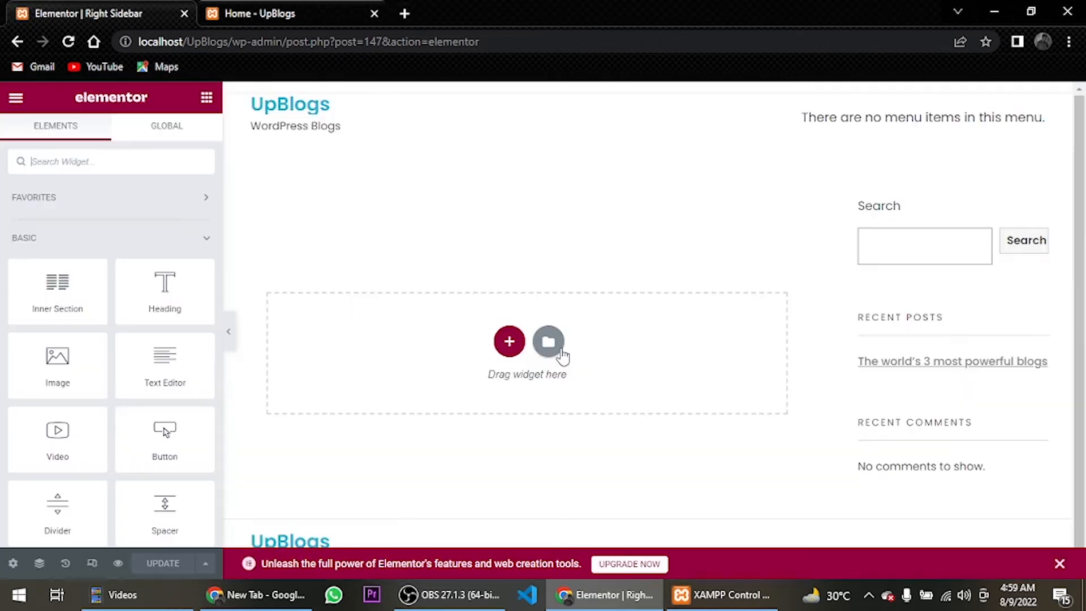
left_click(541, 354)
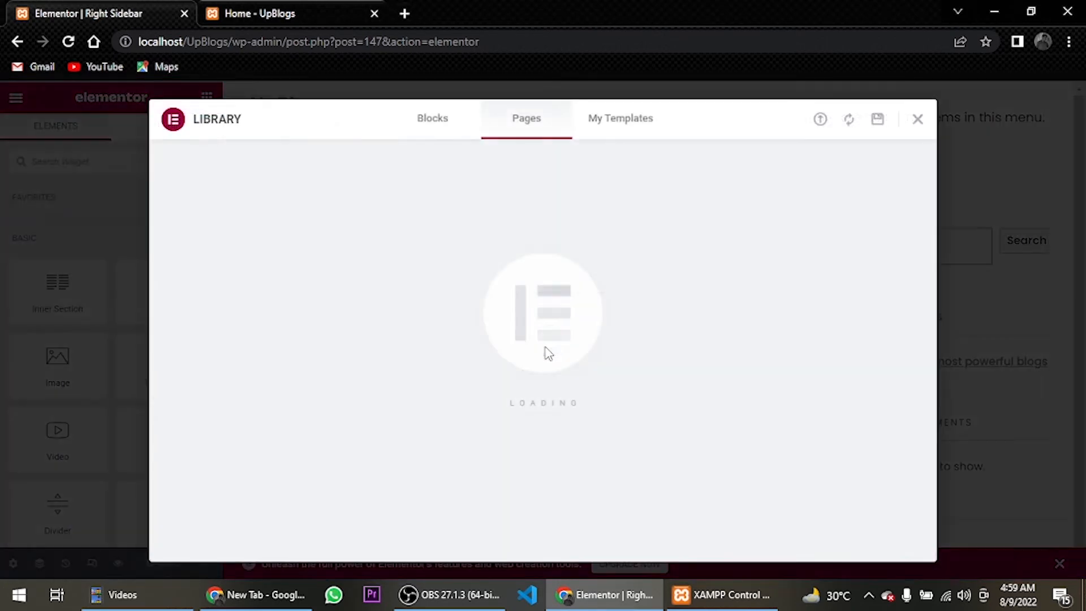
left_click(609, 121)
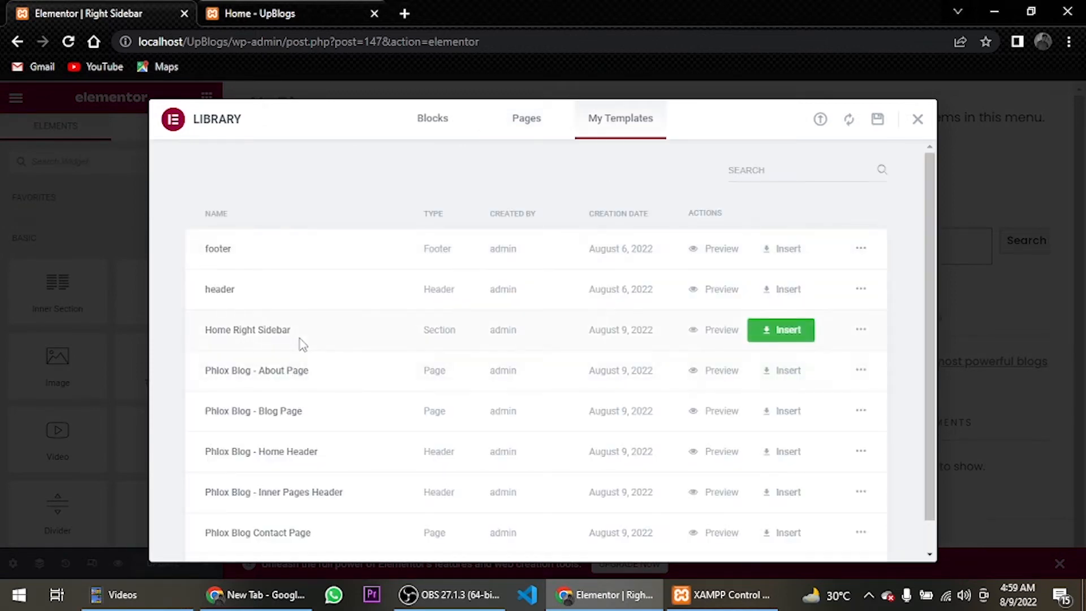
left_click(782, 330)
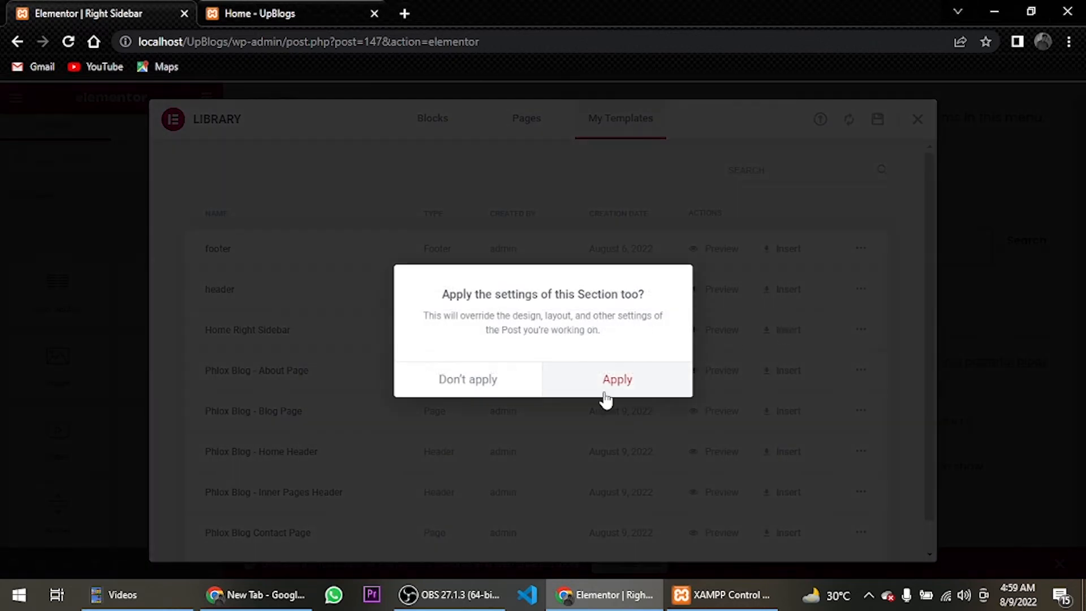
left_click(611, 381)
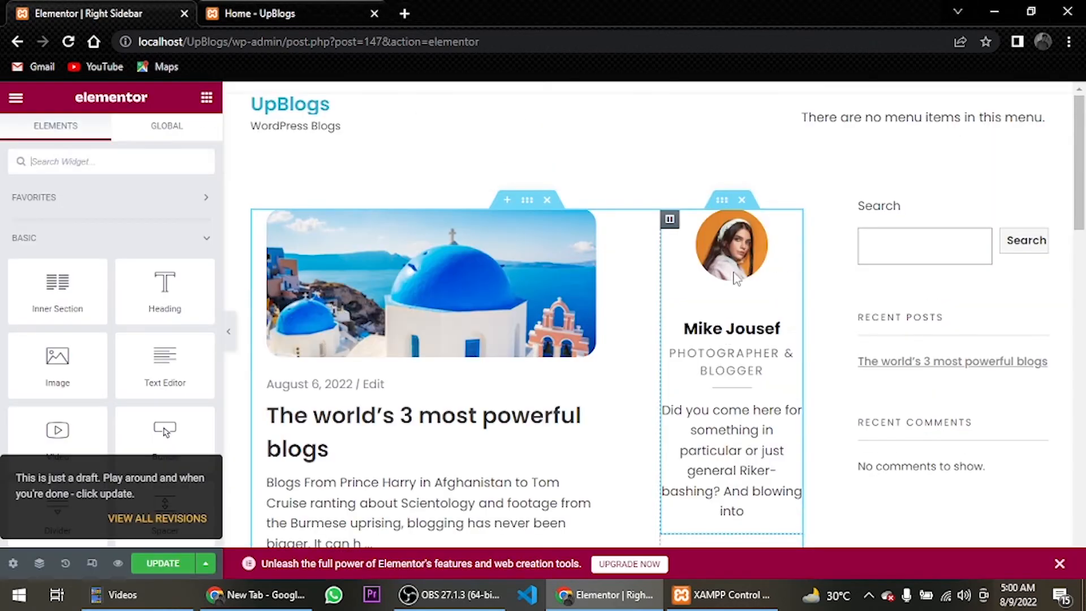
Delete the blog posts column from the inserted section, keeping only the author sidebar column
scroll(728, 338, "down", 6)
scroll(730, 345, "down", 5)
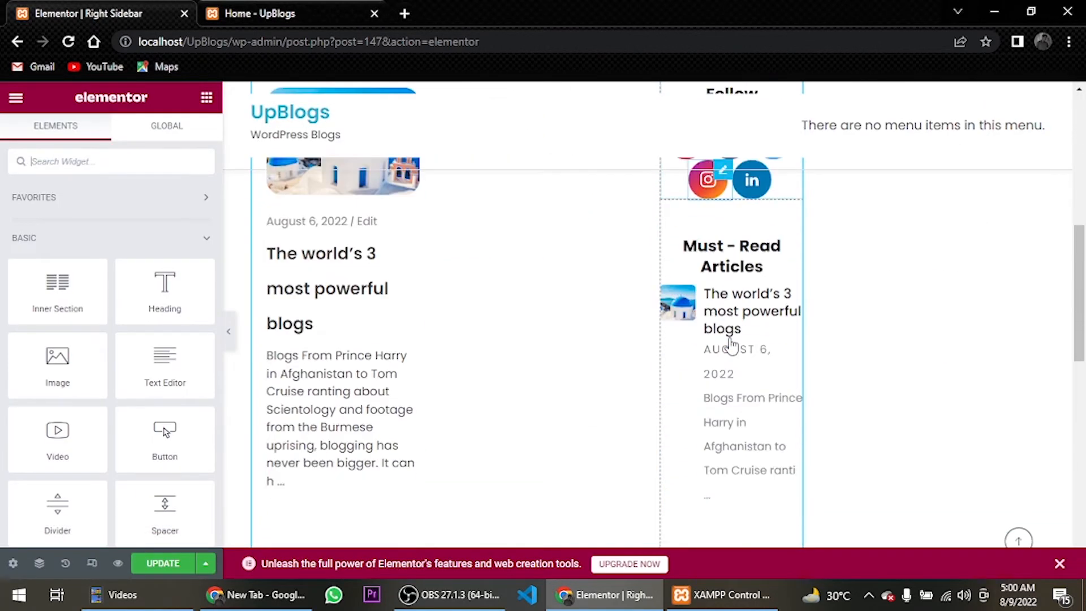
scroll(341, 321, "up", 10)
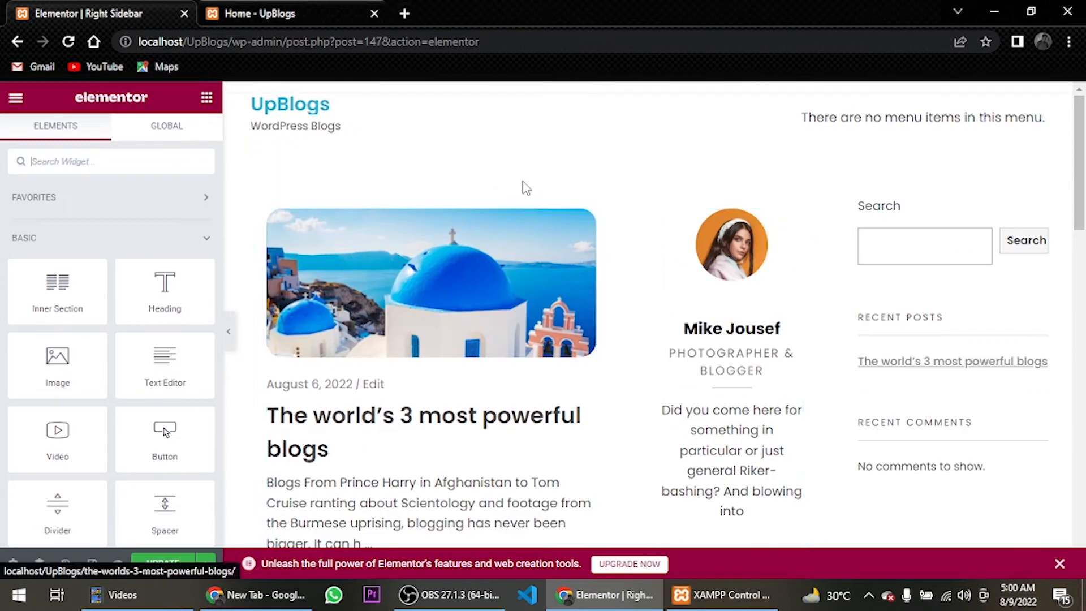
left_click(260, 220)
key("Delete")
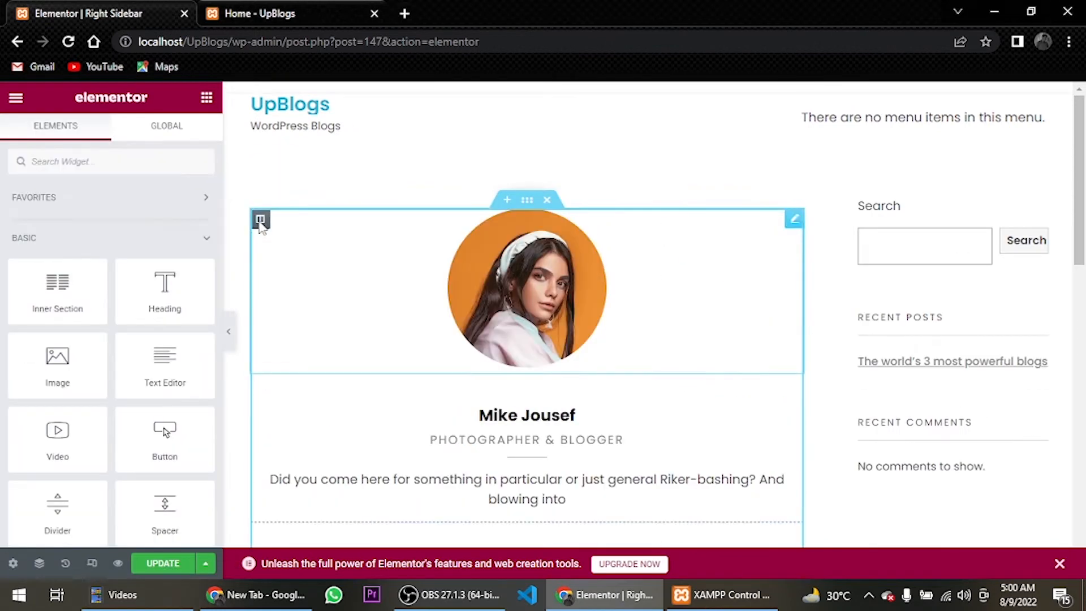
Set the boxed content width of the sidebar section to 242
left_click(528, 199)
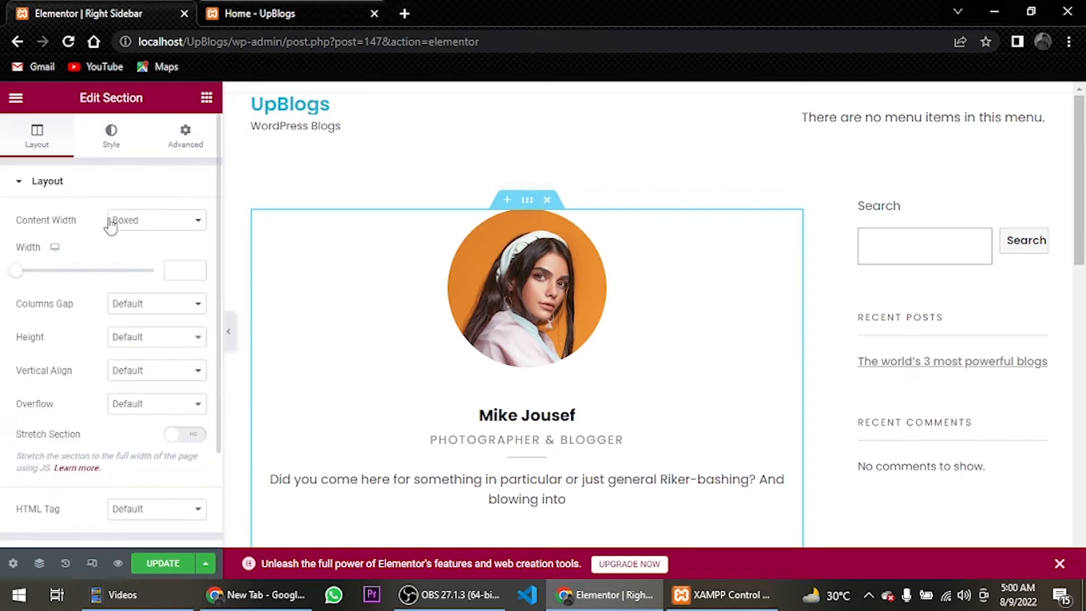
left_click(178, 265)
type("242")
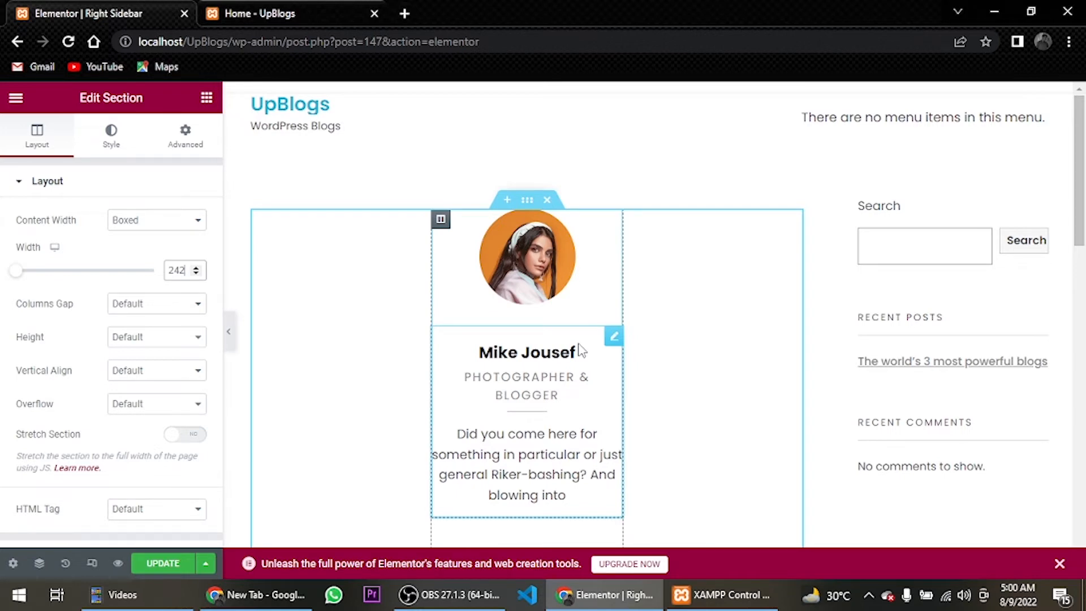
Set the max width of the YouTube and Facebook icons under Subscribe & Follow to 40 px
scroll(560, 384, "down", 5)
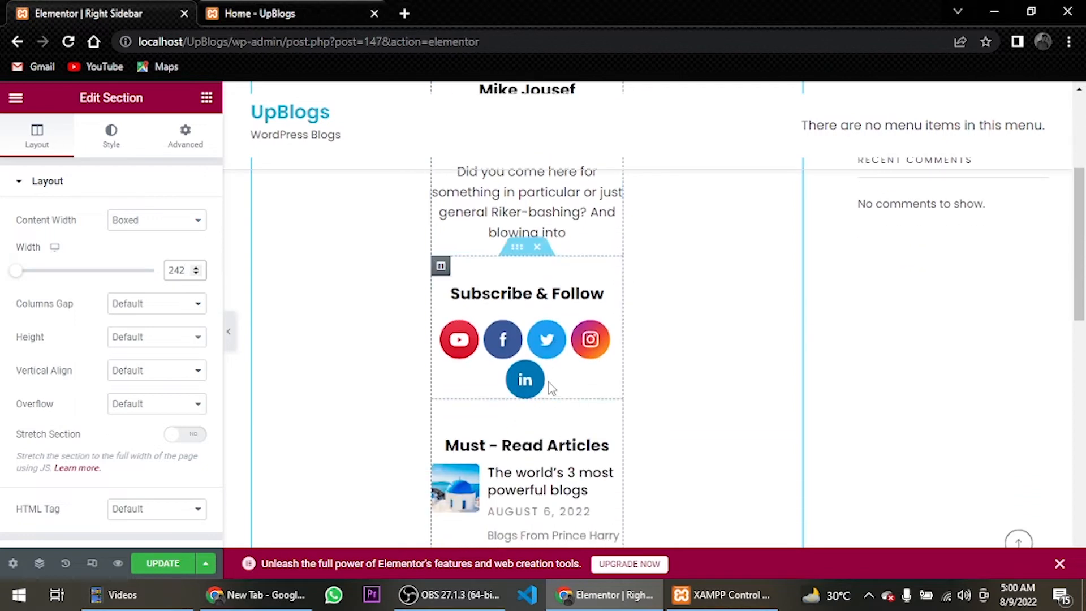
left_click(471, 338)
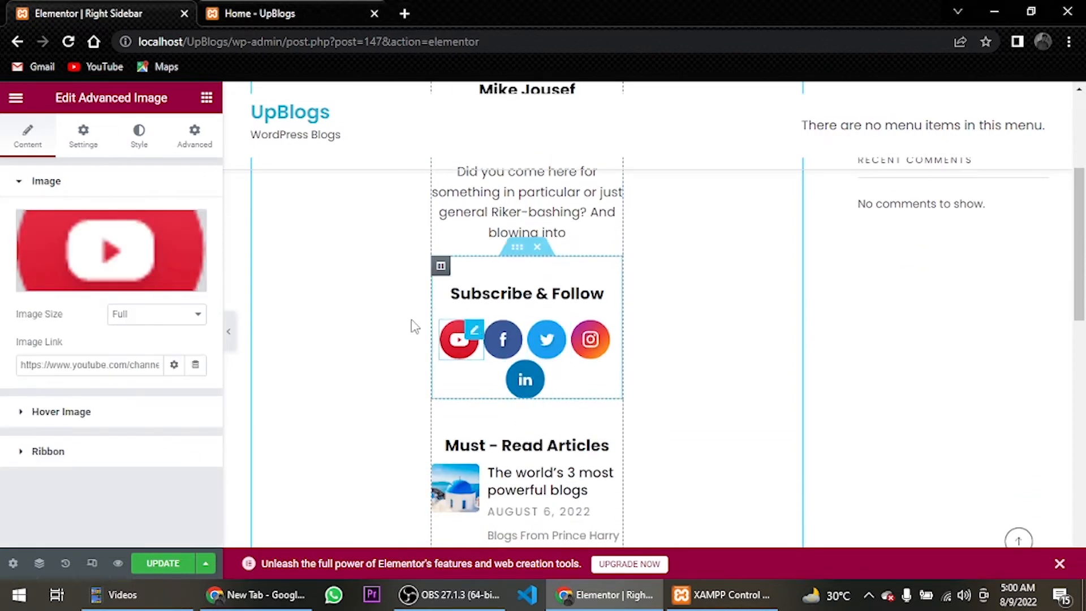
left_click(134, 138)
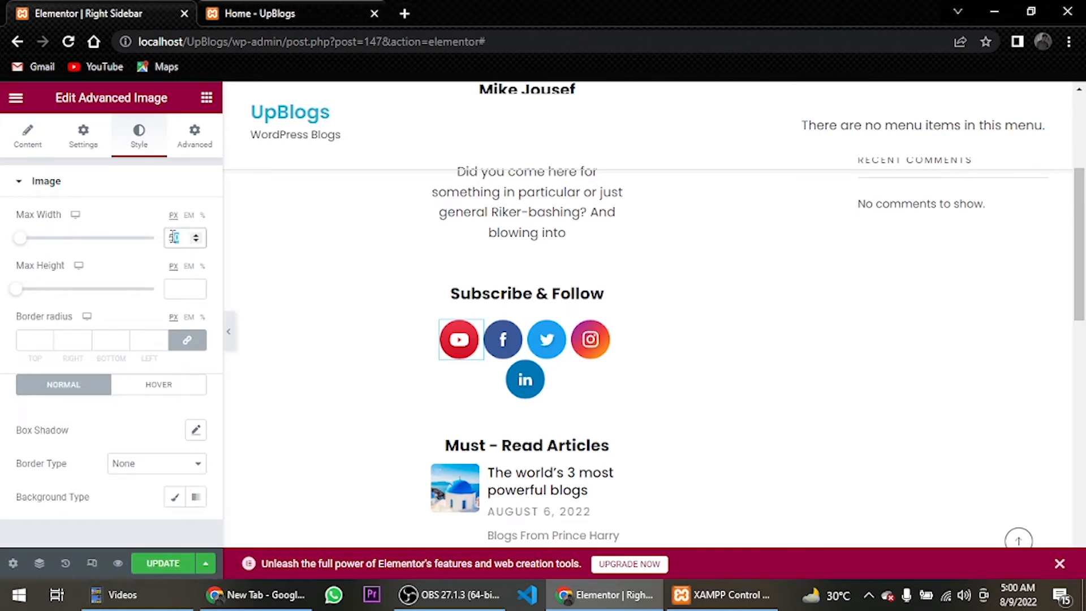
type("40")
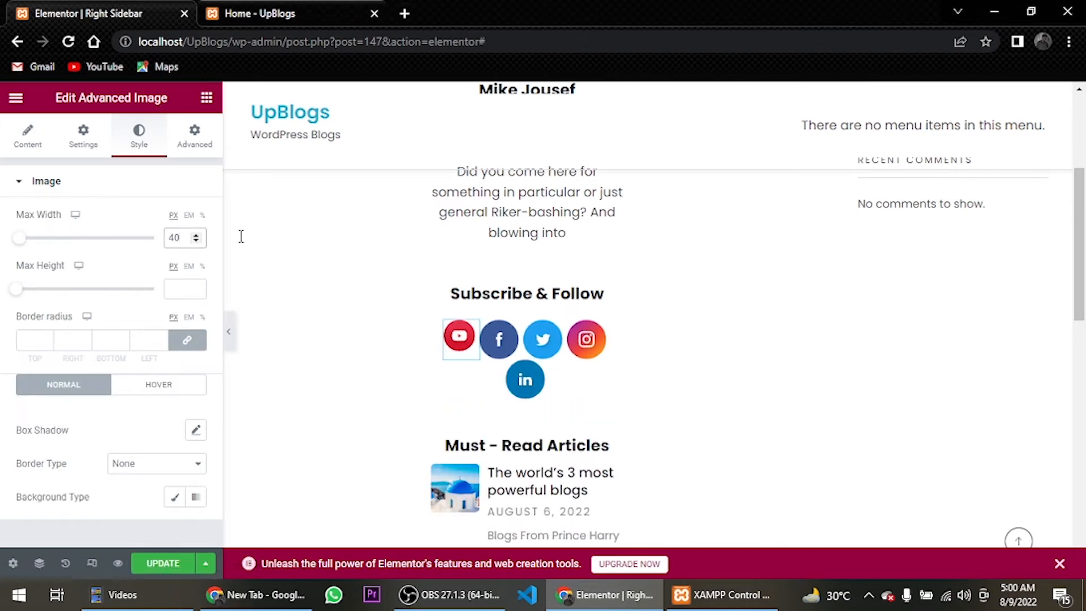
left_click(499, 339)
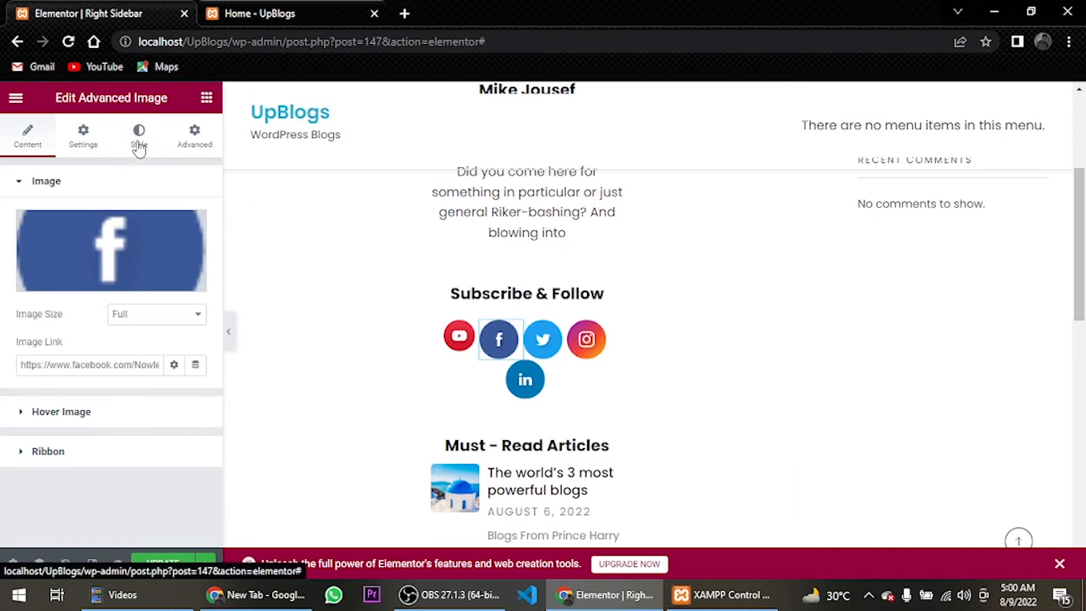
left_click(139, 147)
left_click(174, 239)
key("BackSpace")
type("40")
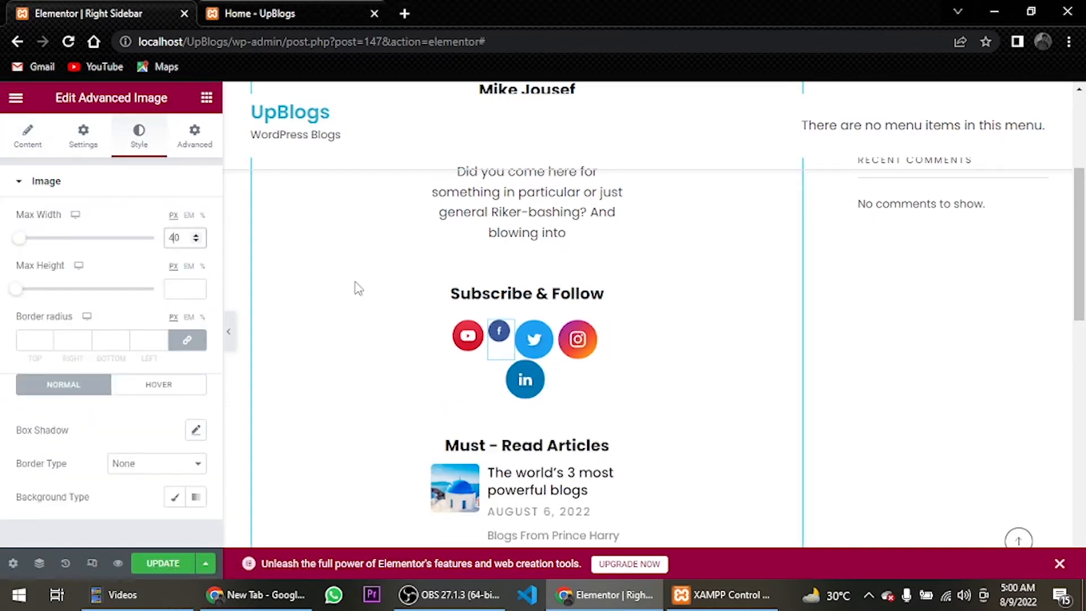
Set the max width of the Twitter, Instagram and LinkedIn icons to 40 px
left_click(533, 339)
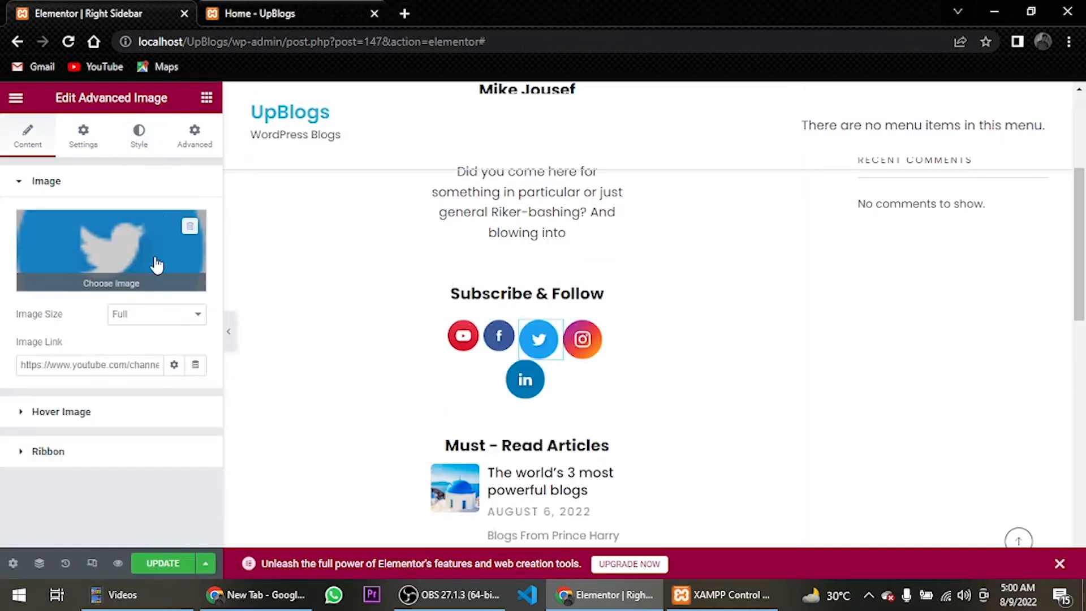
left_click(139, 137)
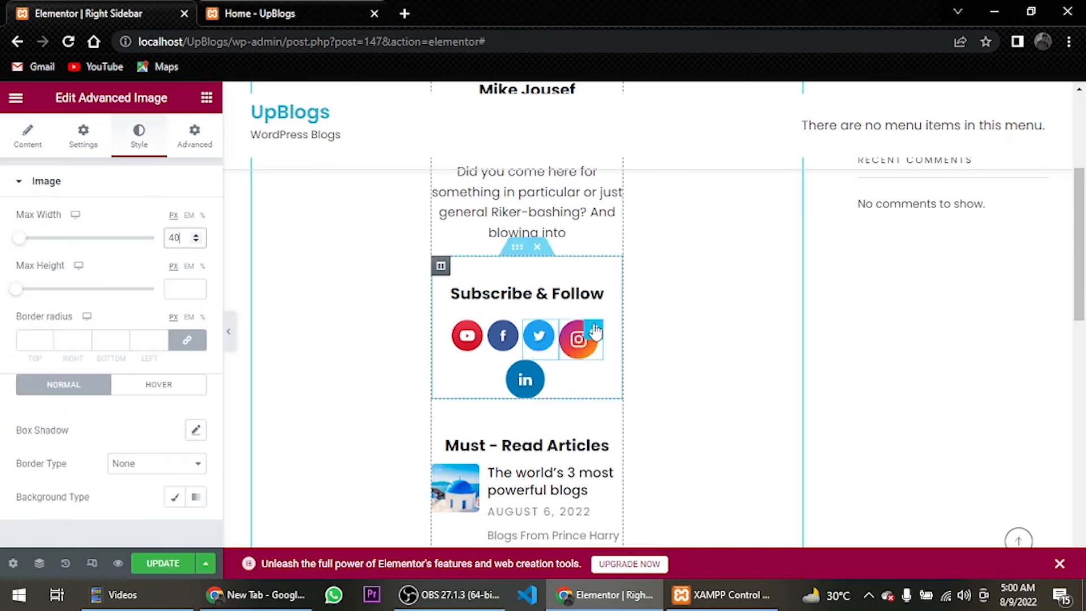
left_click(595, 332)
left_click(136, 139)
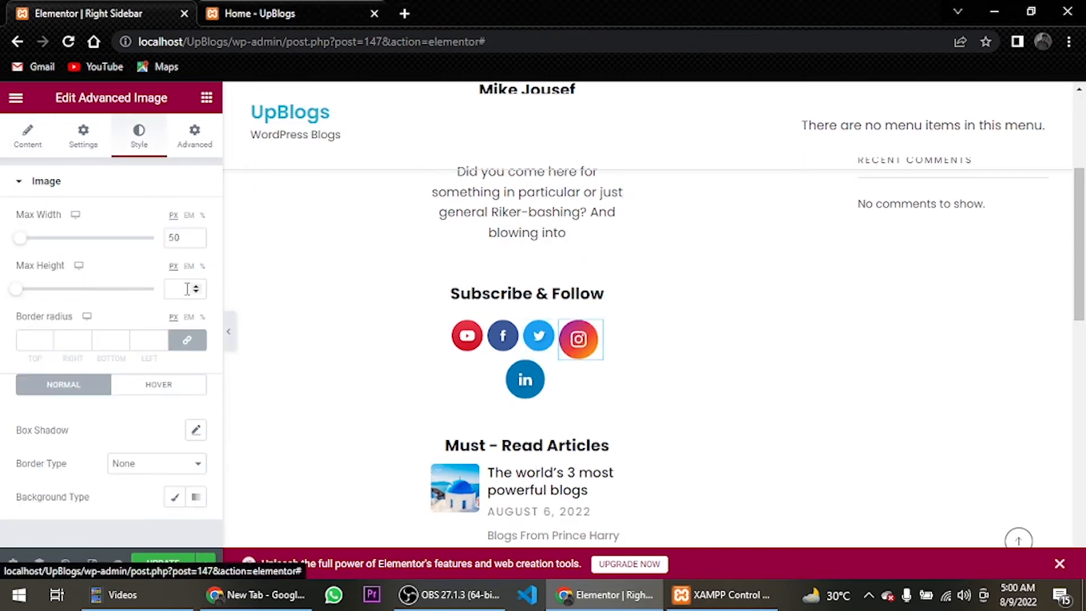
double_click(180, 237)
type("40")
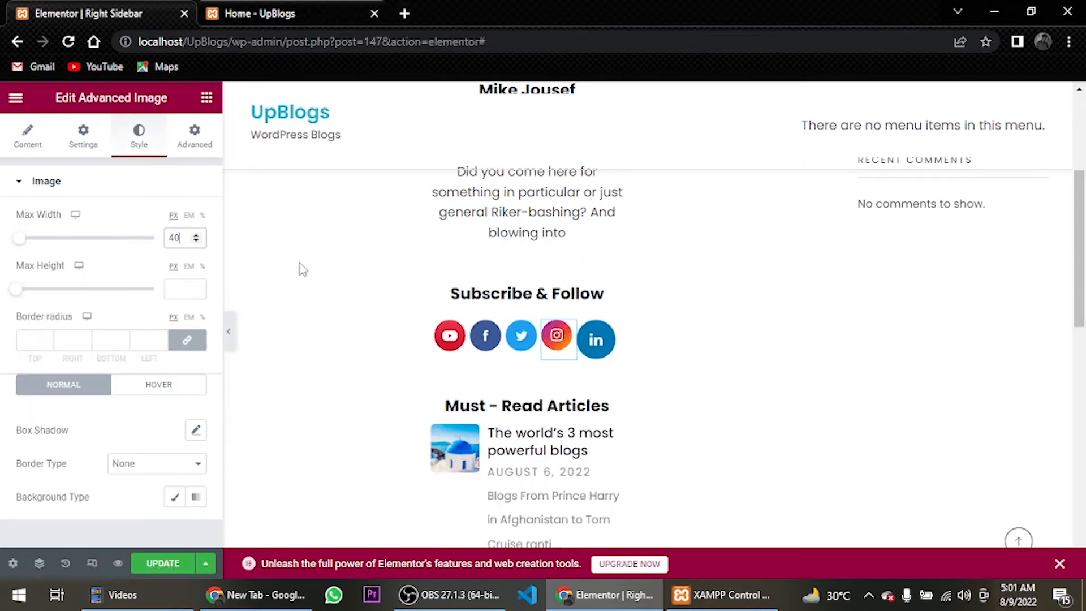
left_click(614, 336)
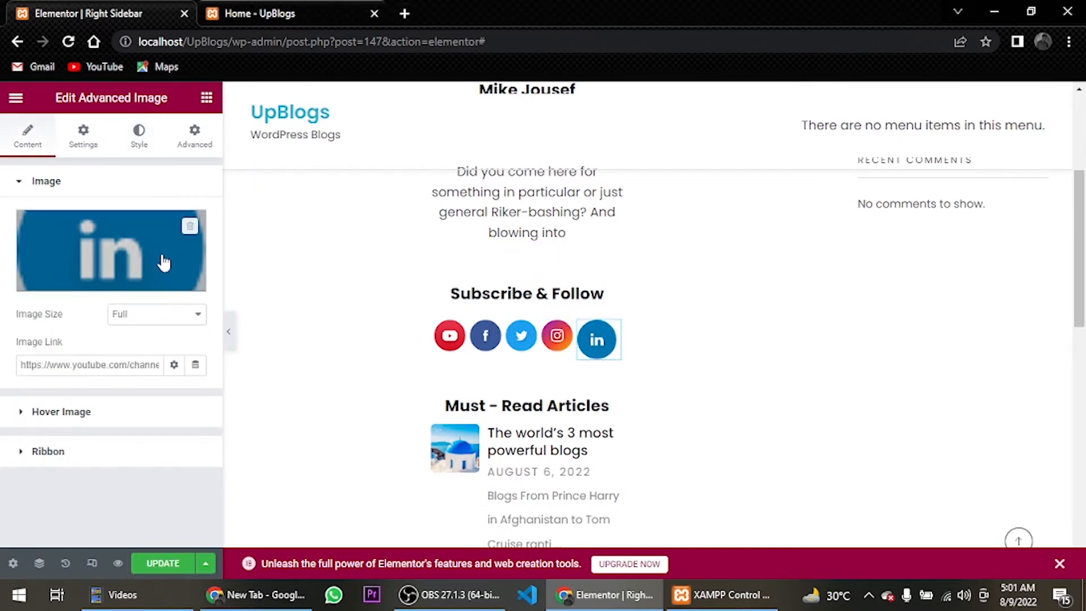
left_click(143, 150)
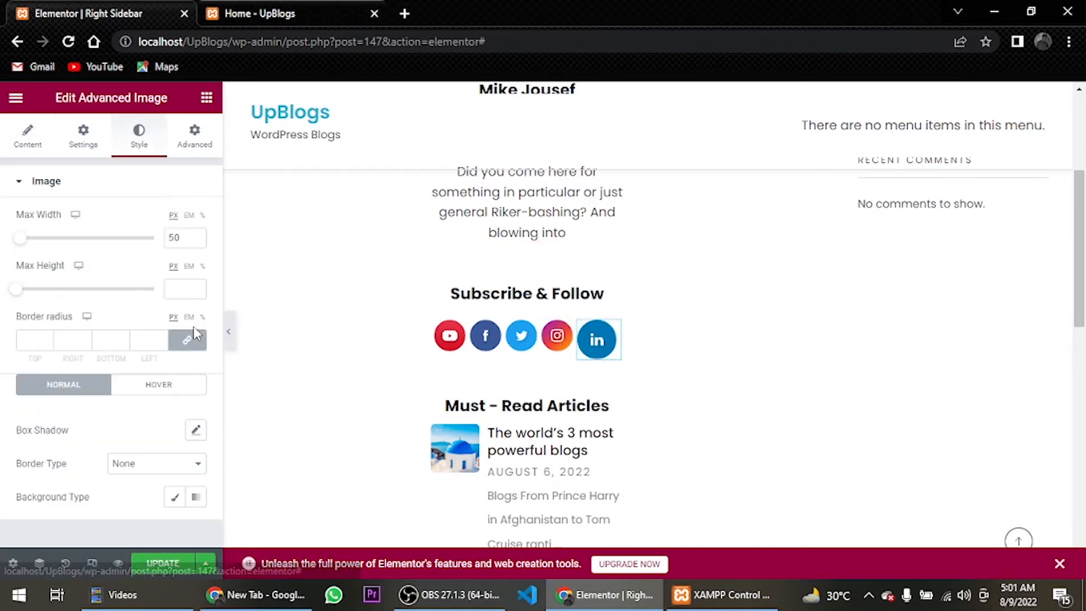
left_click(196, 237)
type("40")
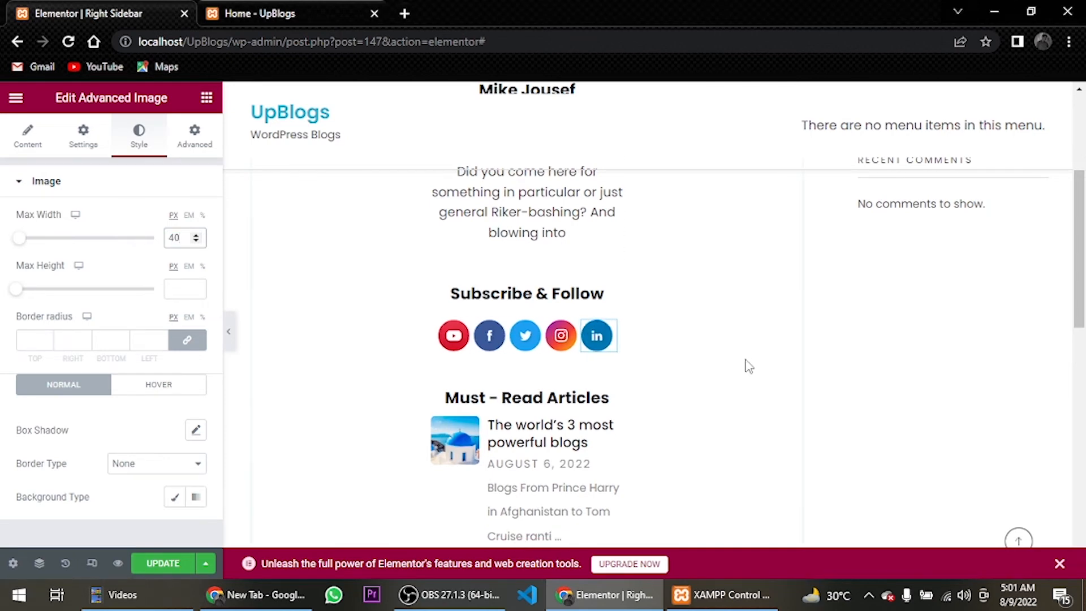
Set the font size of the author heading's secondary line, "Photographer & Blogger", to 13 px
scroll(520, 318, "up", 3)
left_click(518, 318)
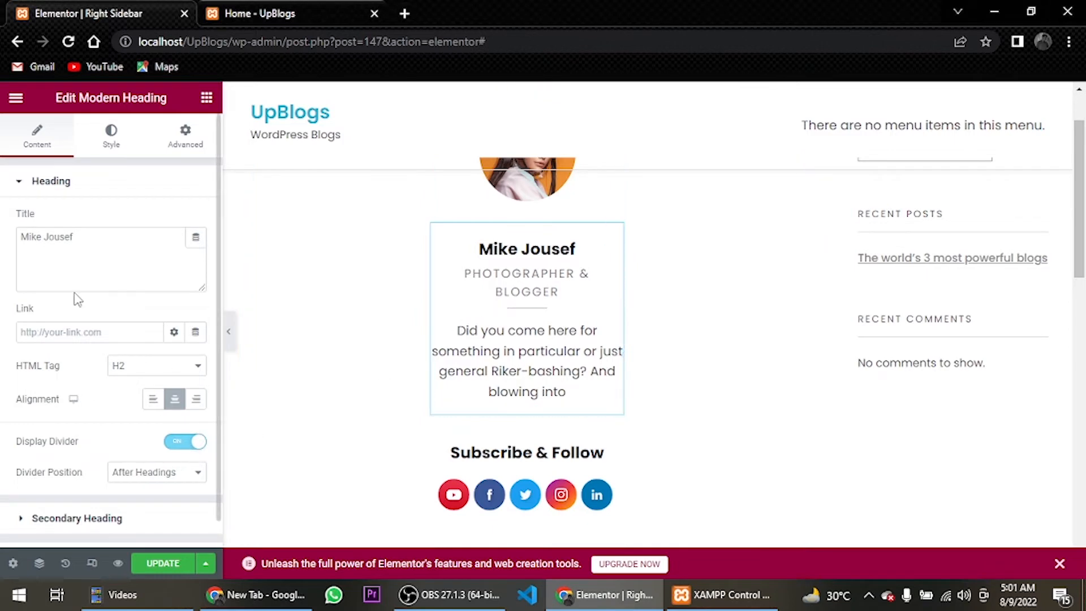
scroll(76, 289, "down", 1)
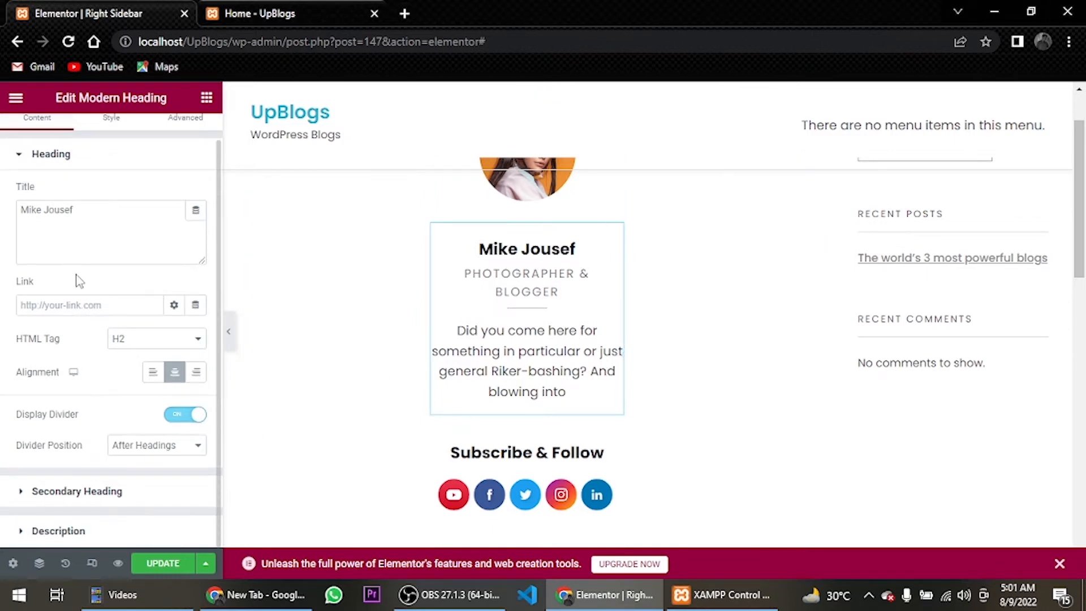
left_click(113, 132)
scroll(93, 348, "down", 5)
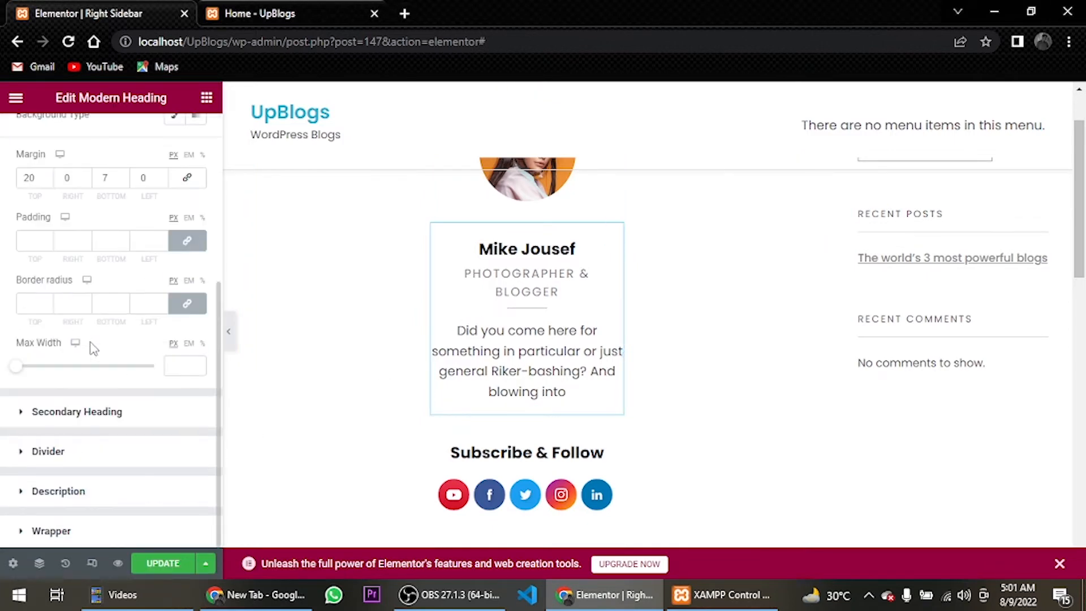
left_click(139, 411)
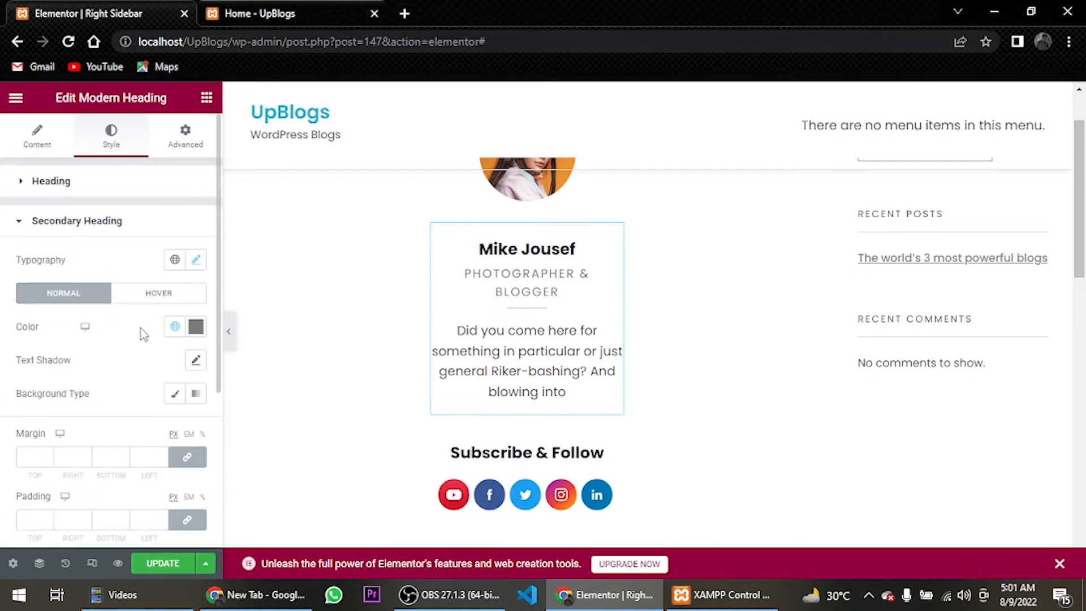
left_click(195, 271)
left_click(185, 388)
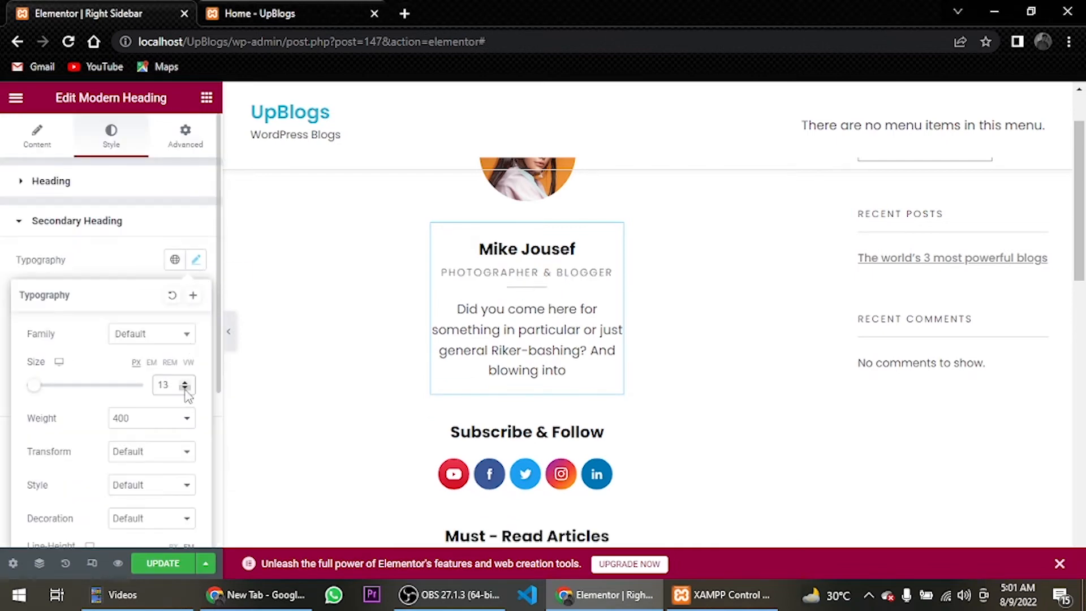
Set the font size of the author heading's description text to 14 px
scroll(134, 278, "down", 4)
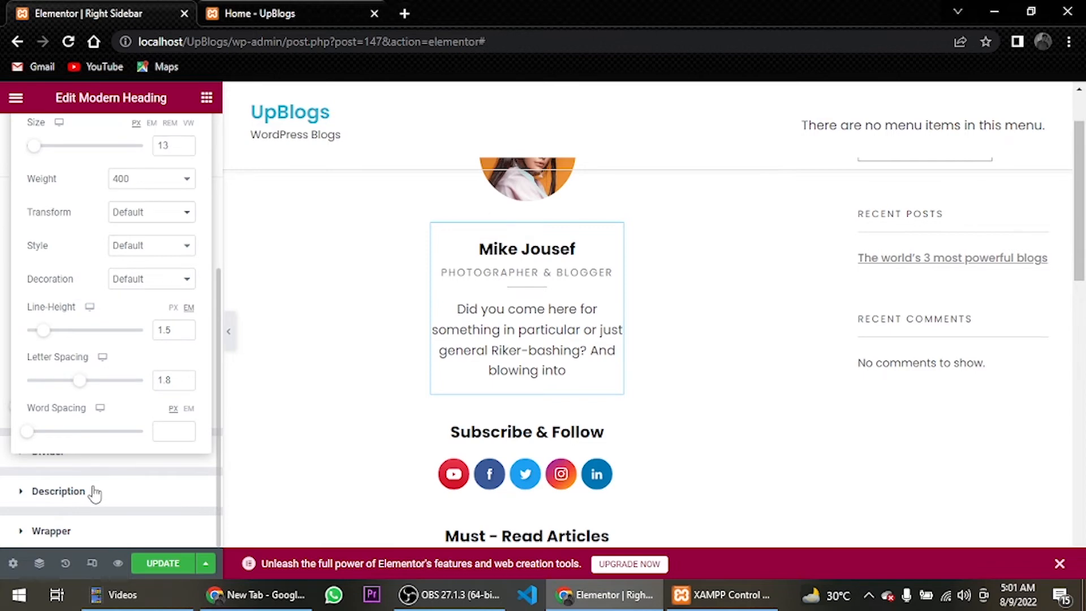
left_click(92, 490)
left_click(197, 375)
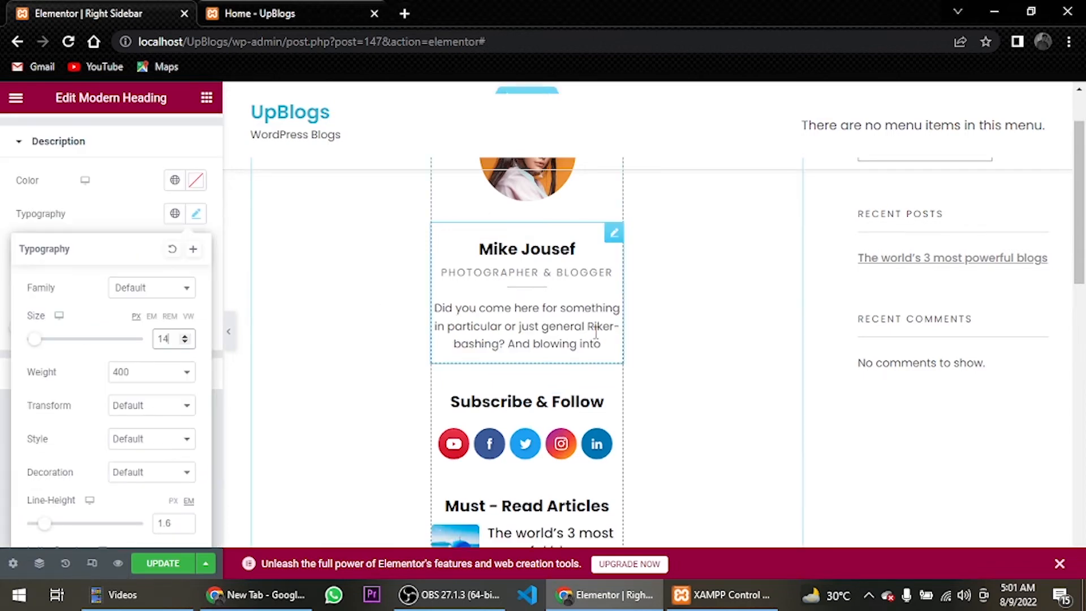
Look over the narrowed sidebar from the author profile down to the newsletter form
scroll(596, 336, "up", 2)
scroll(599, 336, "down", 5)
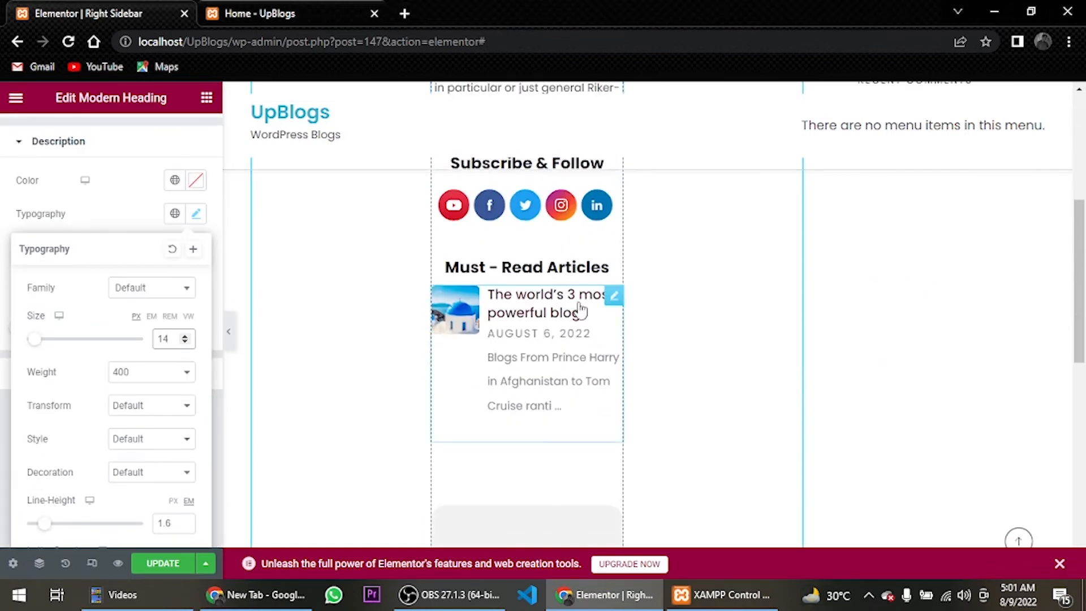
scroll(581, 308, "down", 6)
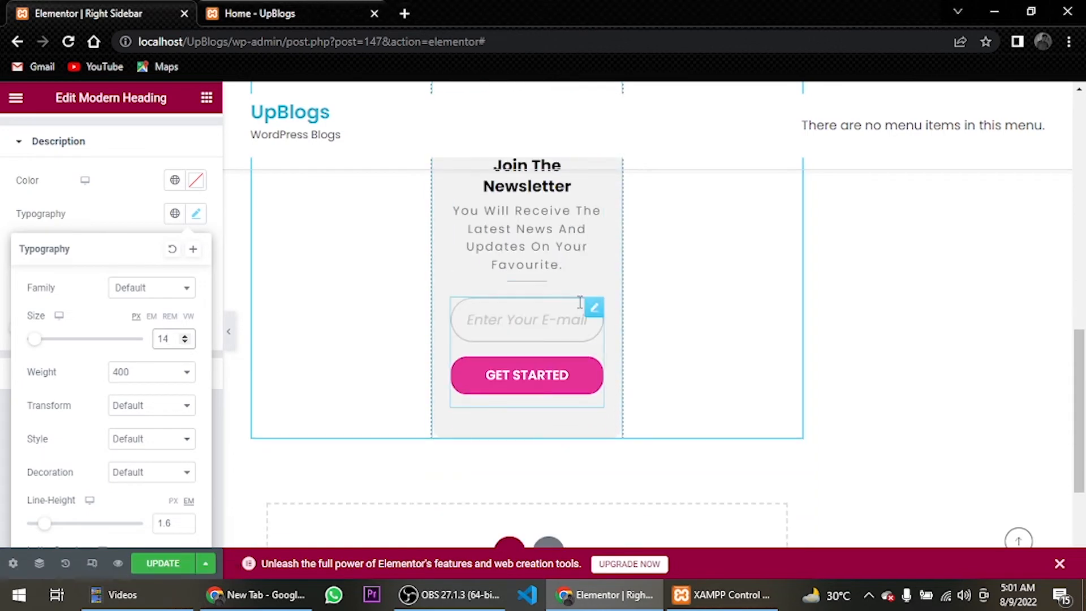
scroll(580, 303, "up", 4)
scroll(580, 302, "down", 1)
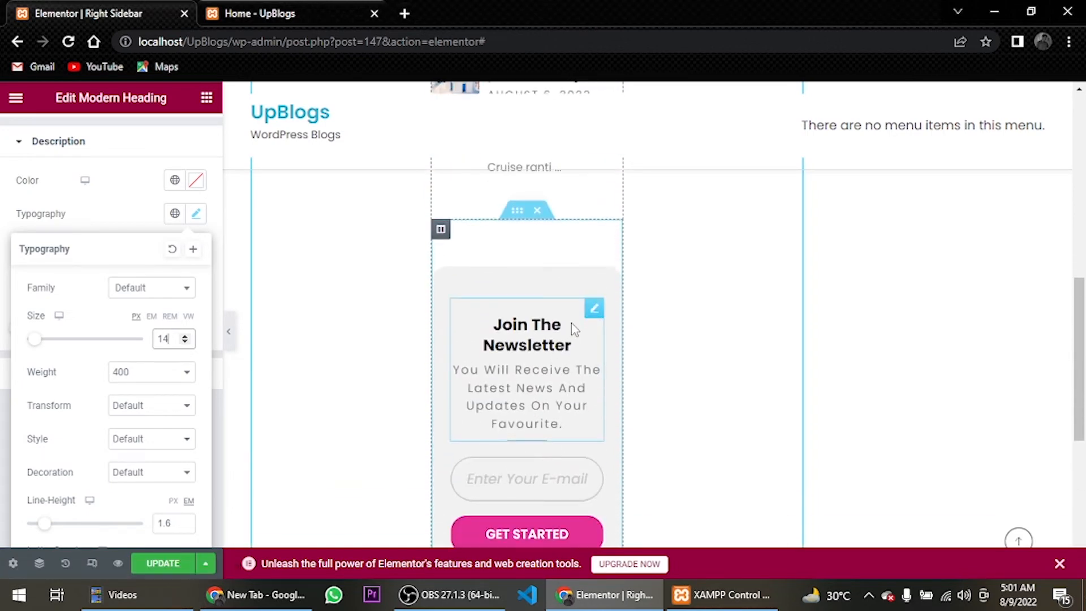
scroll(572, 340, "up", 5)
scroll(518, 407, "up", 3)
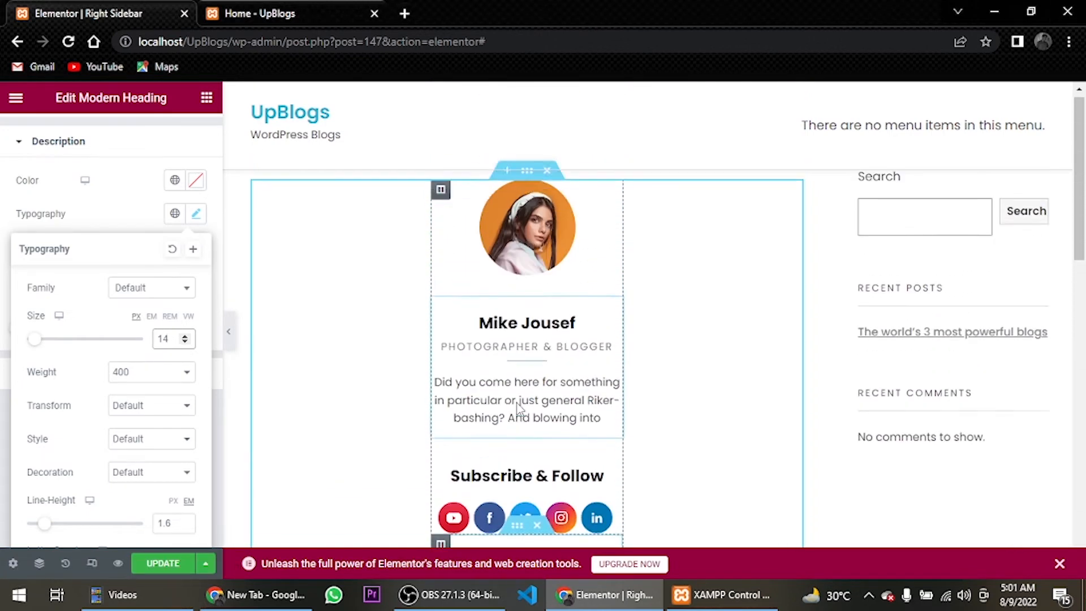
scroll(518, 409, "down", 8)
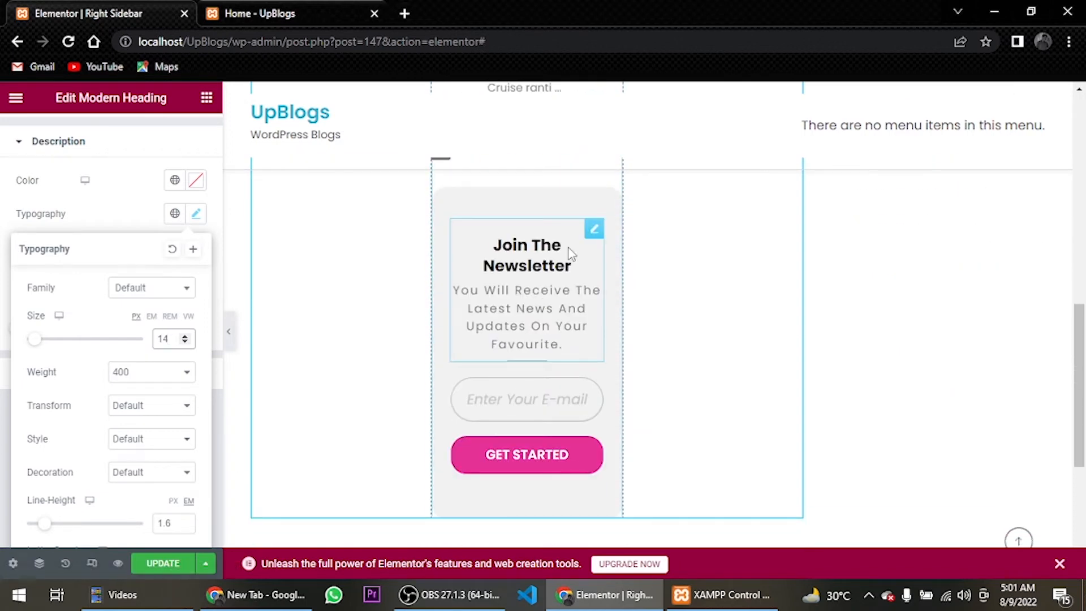
Reduce the font size of the "Join The Newsletter" heading until the title fits on one line
left_click(555, 255)
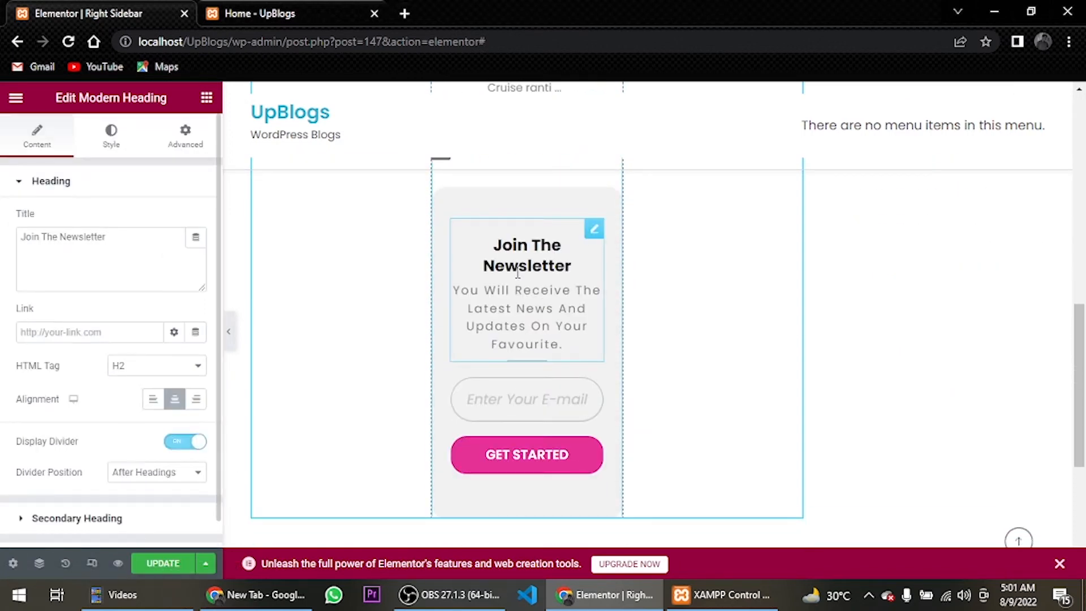
left_click(123, 146)
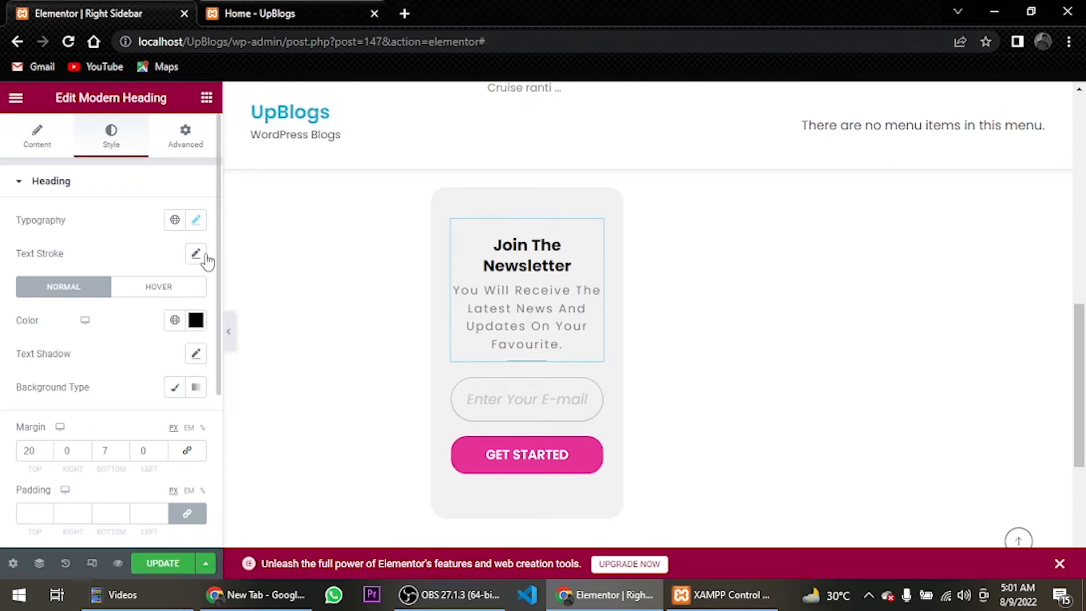
left_click(195, 221)
left_click(184, 348)
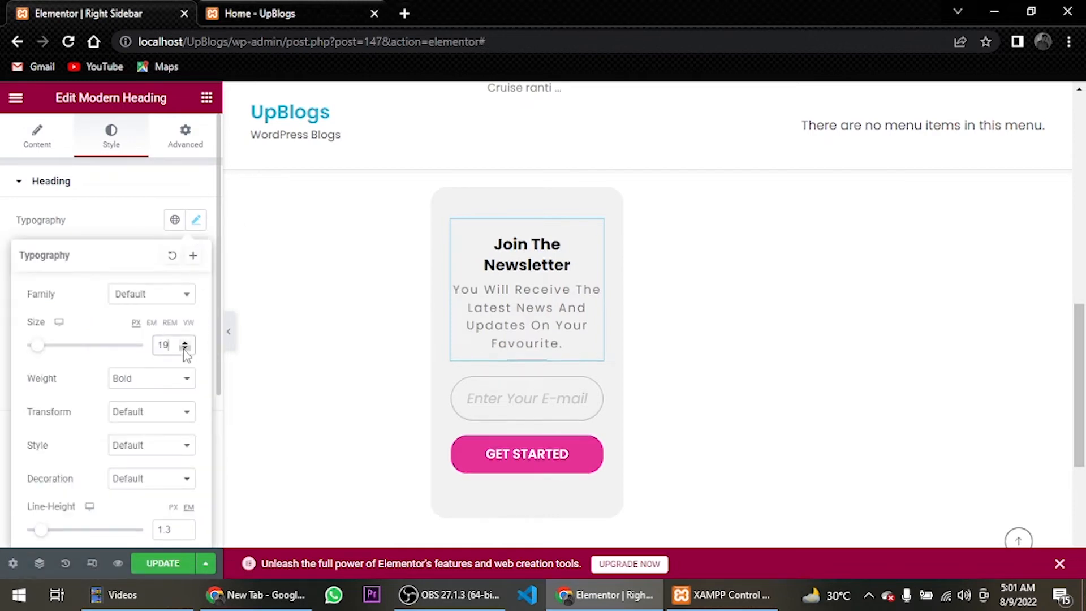
left_click(184, 348)
left_click(525, 292)
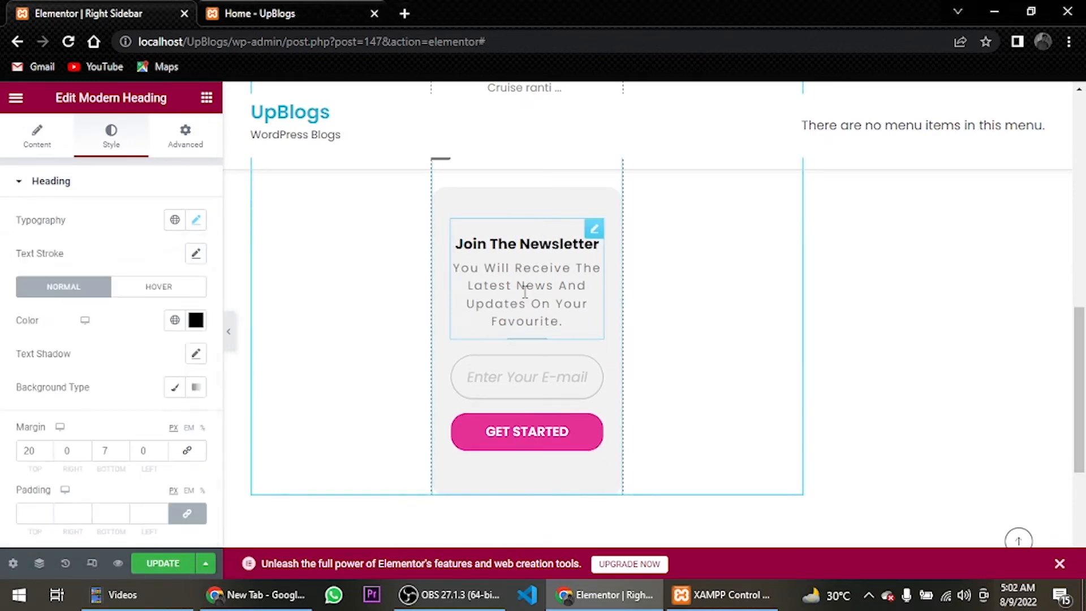
Set the font size of the newsletter block's secondary heading to 13 px
scroll(80, 318, "down", 4)
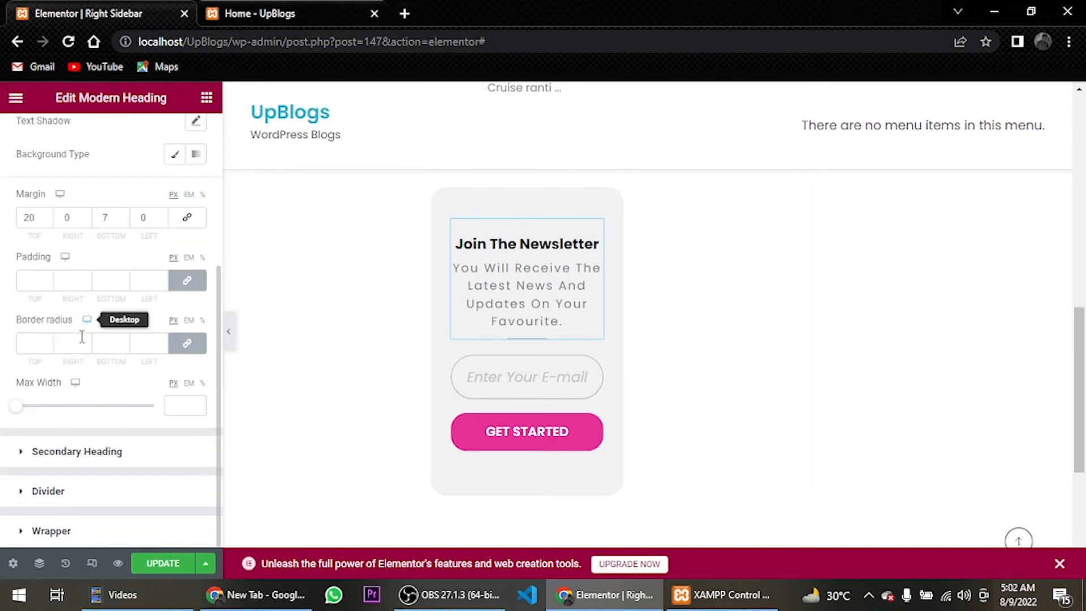
left_click(85, 452)
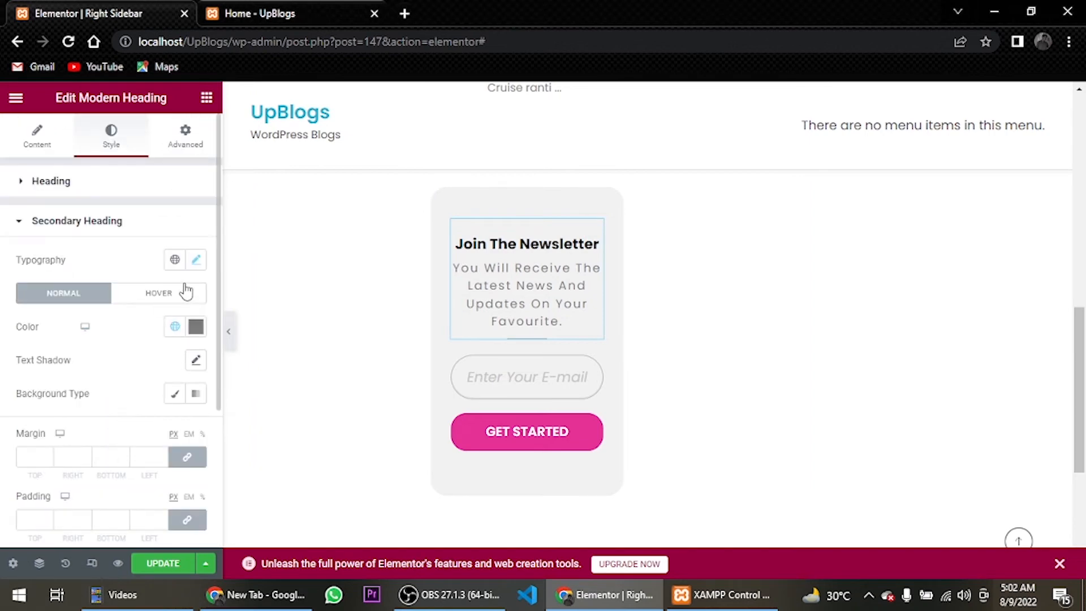
left_click(196, 261)
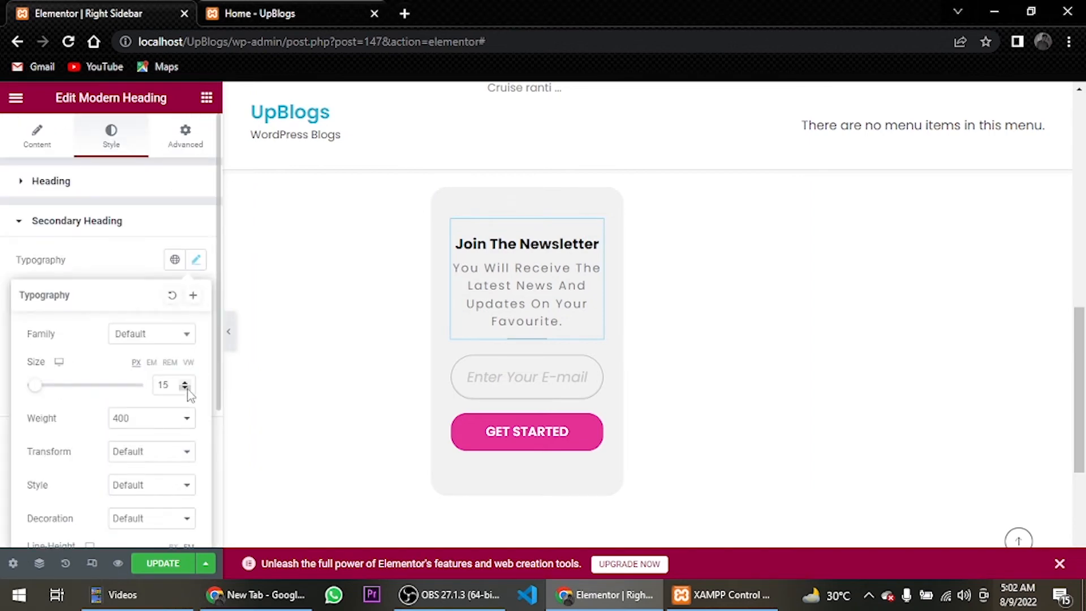
left_click(185, 389)
left_click(184, 388)
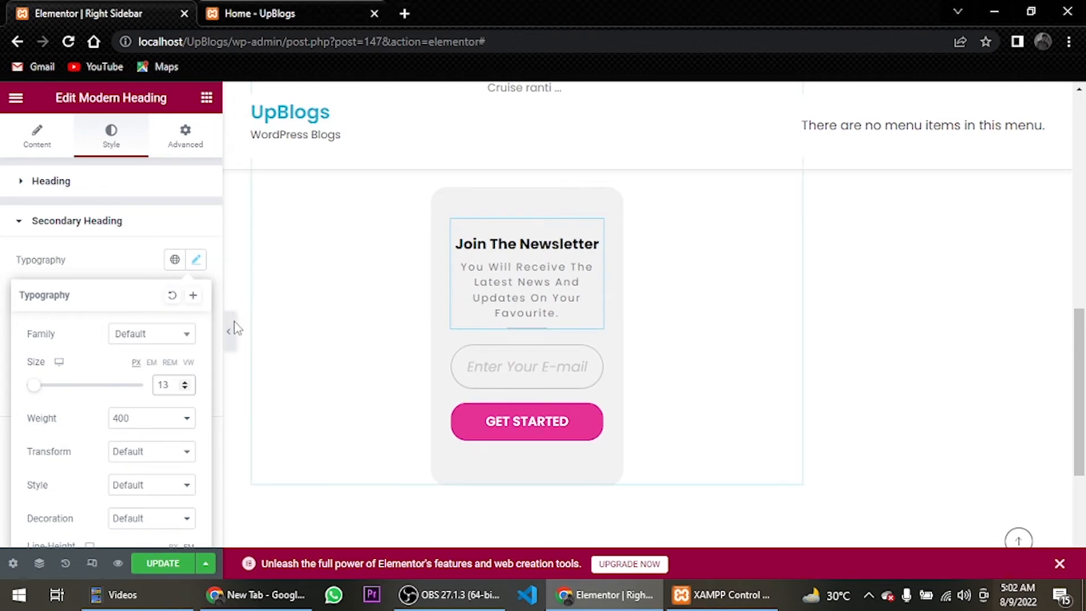
Clear the custom content width of the sidebar section that holds the author profile, and update the template
scroll(494, 285, "up", 10)
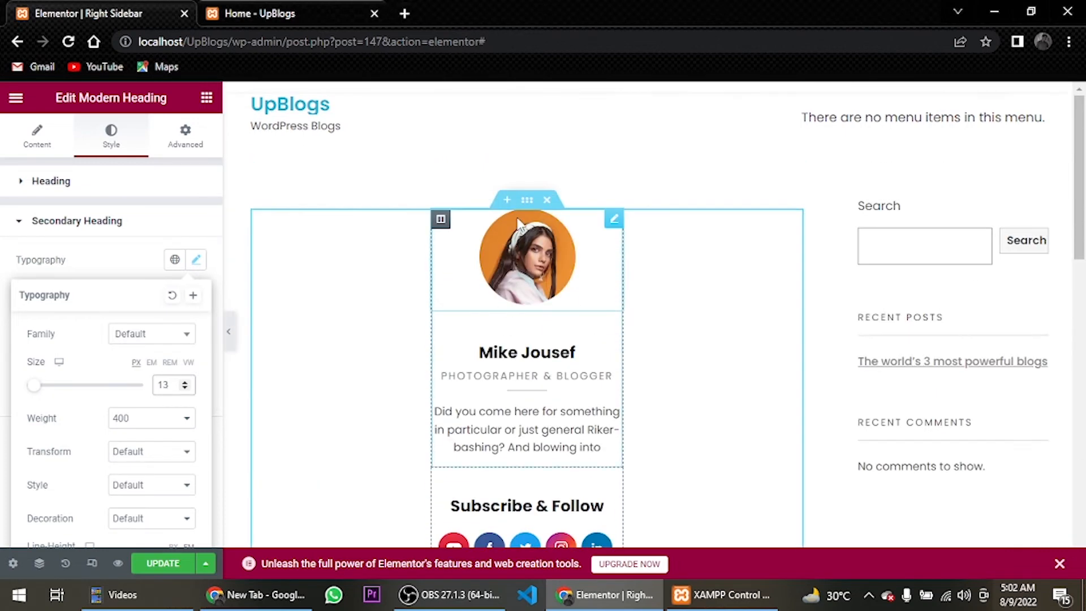
left_click(526, 199)
left_click_drag(192, 270, 138, 276)
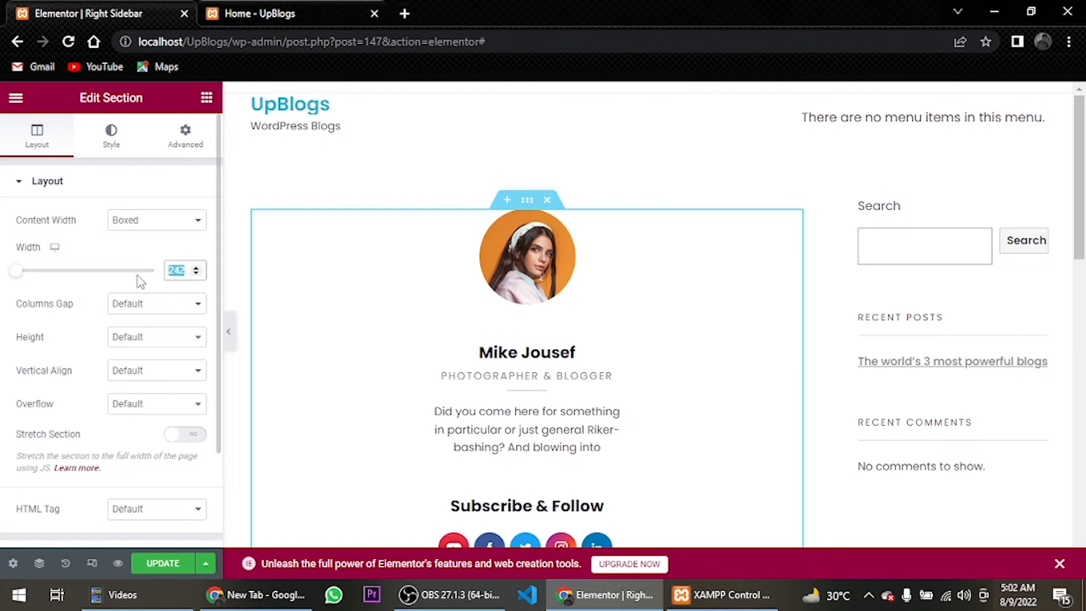
key("BackSpace")
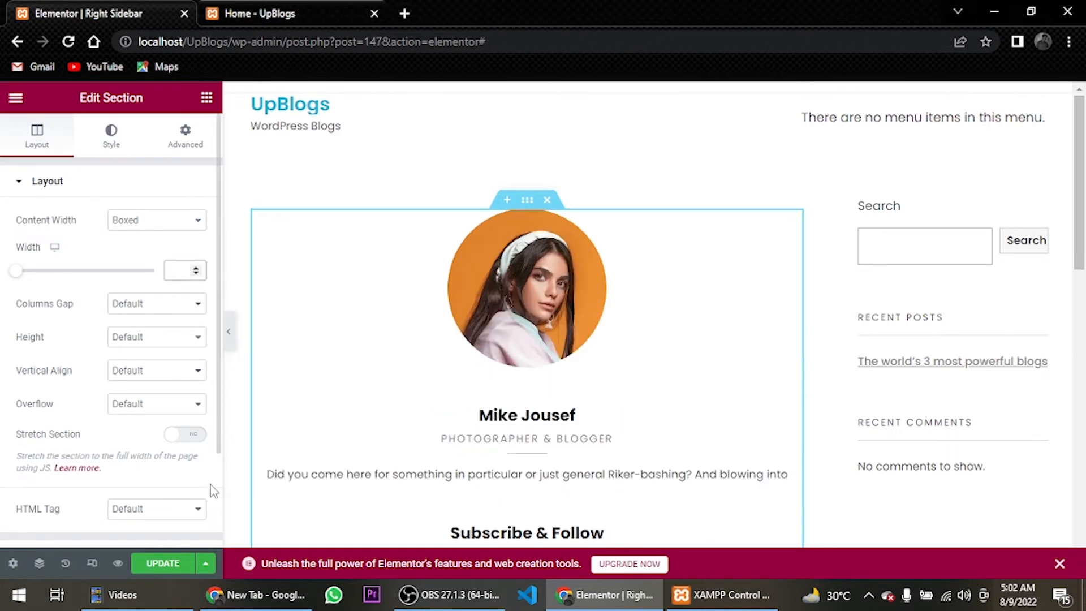
left_click(169, 568)
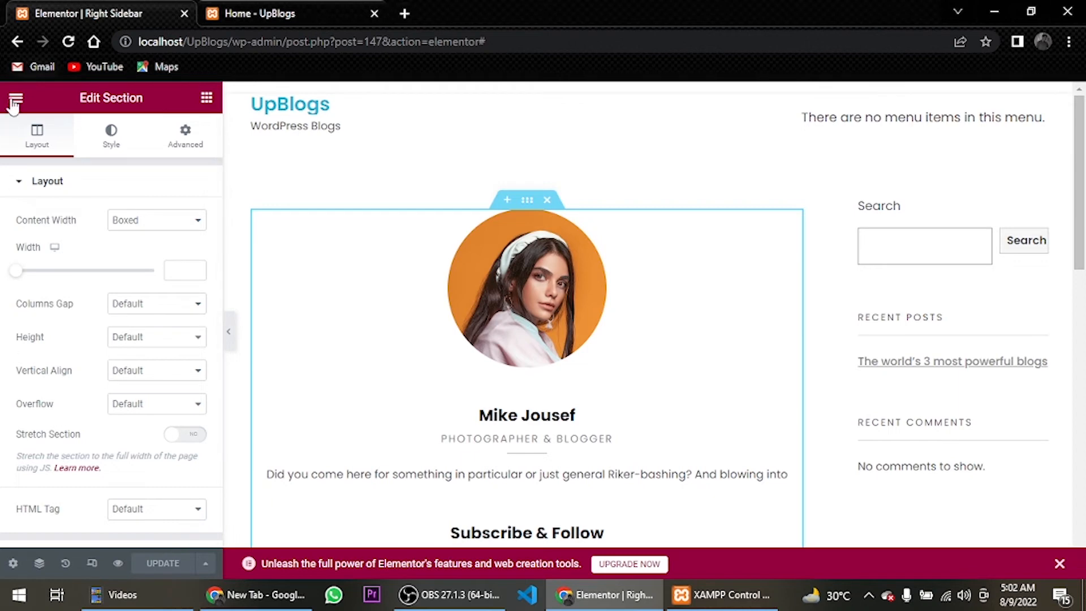
Leave the Elementor editor, copy the Right Sidebar template's shortcode from its edit screen, and open the site's Widgets page
left_click(18, 41)
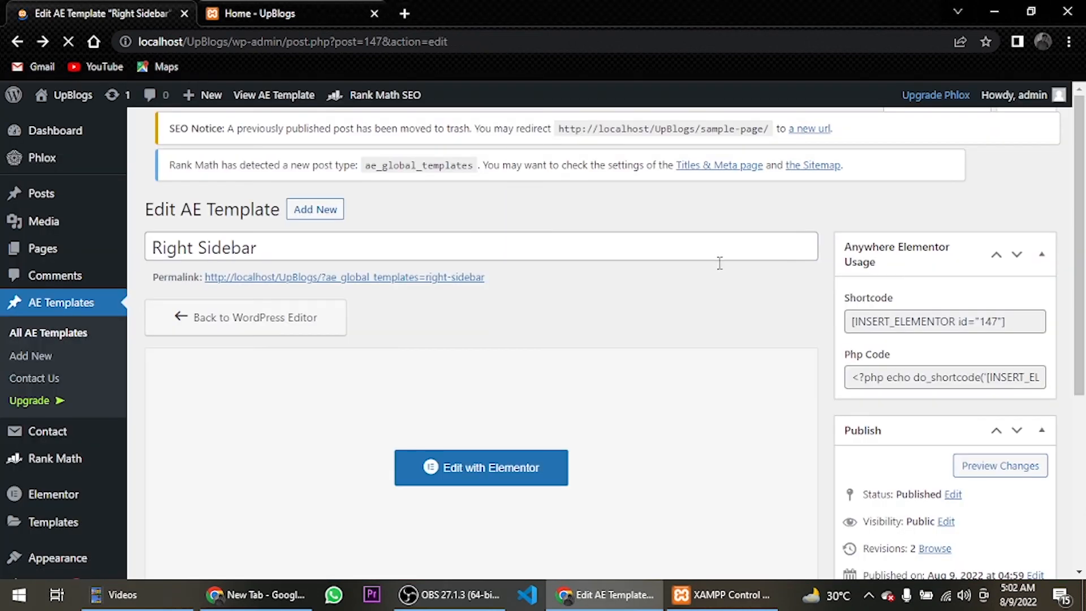
left_click_drag(1013, 344, 847, 346)
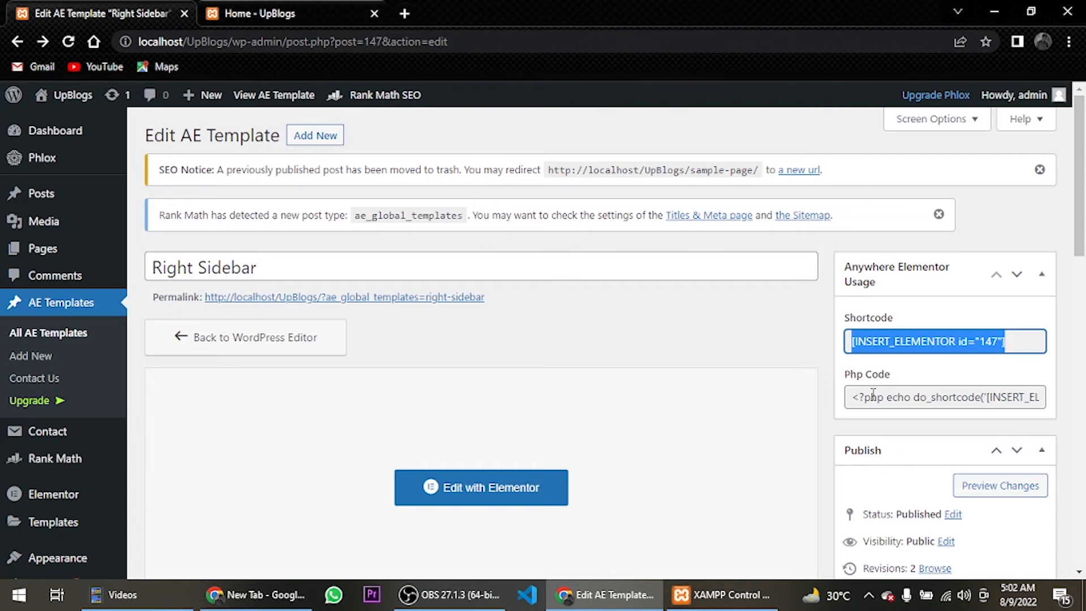
mouse_move(71, 508)
scroll(70, 508, "down", 2)
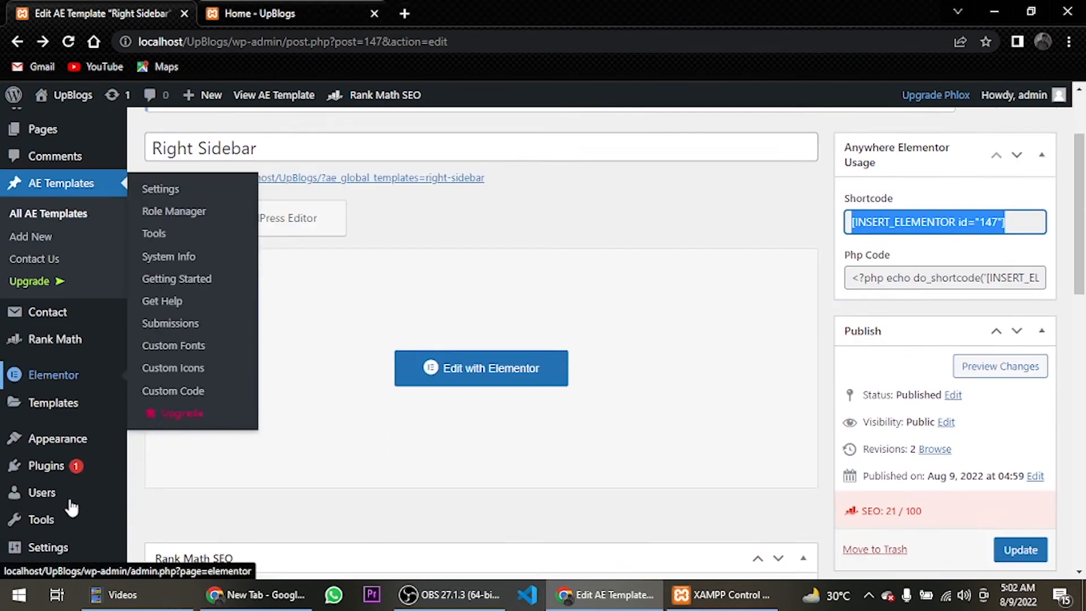
scroll(71, 508, "down", 1)
mouse_move(68, 408)
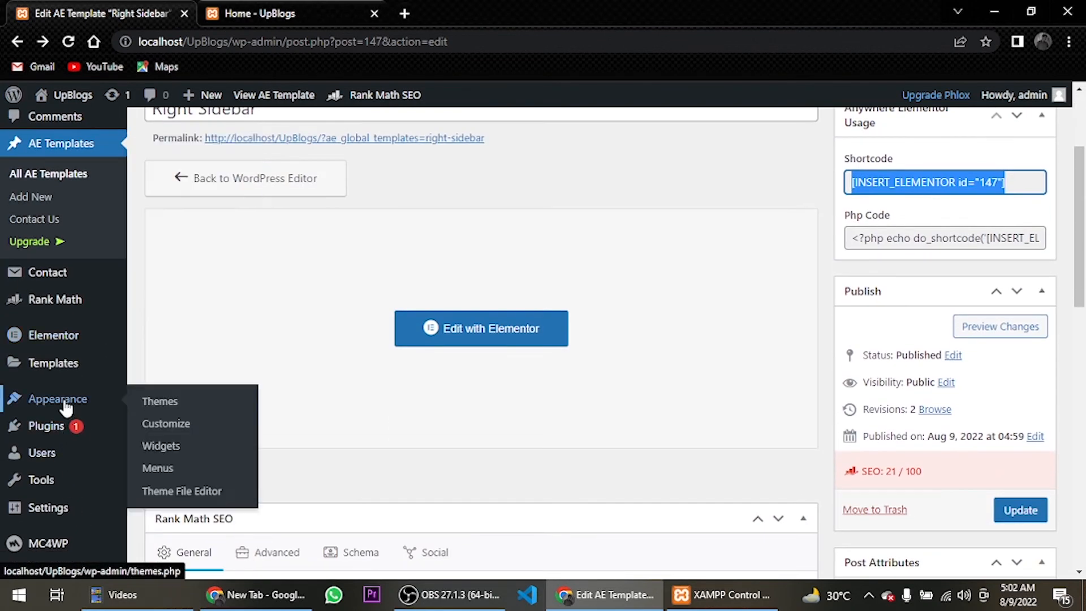
left_click(177, 449)
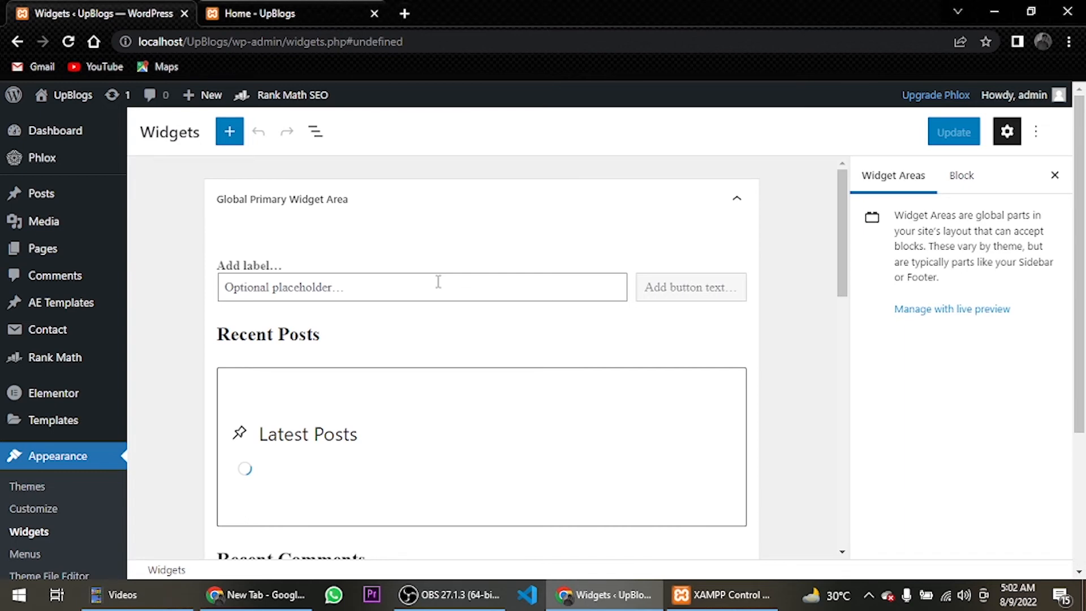
Remove the Search block from the Global Primary Widget Area
left_click(286, 198)
left_click(318, 259)
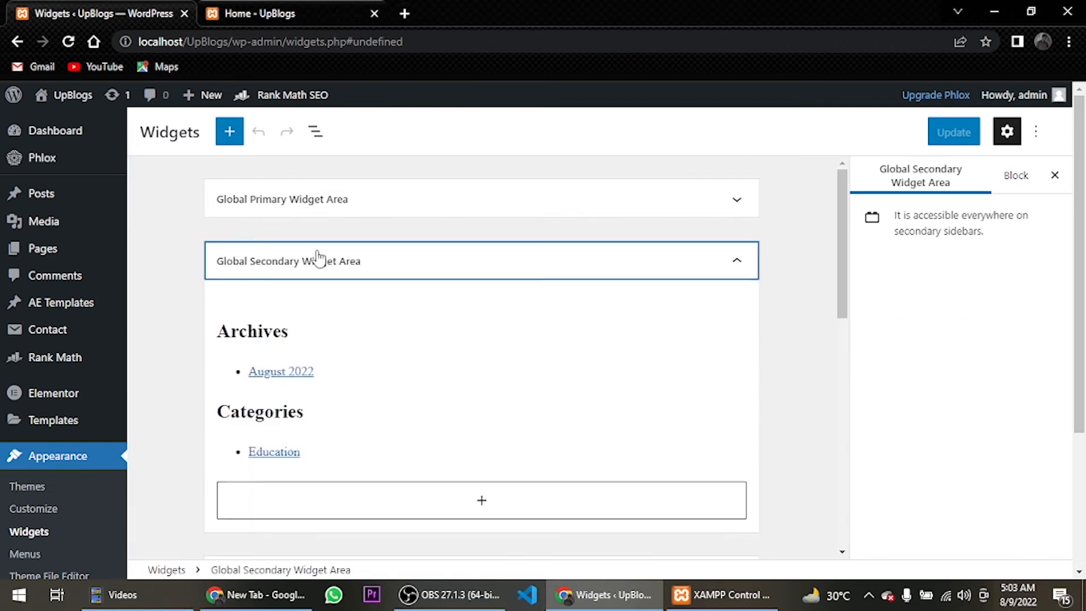
left_click(330, 200)
left_click(303, 264)
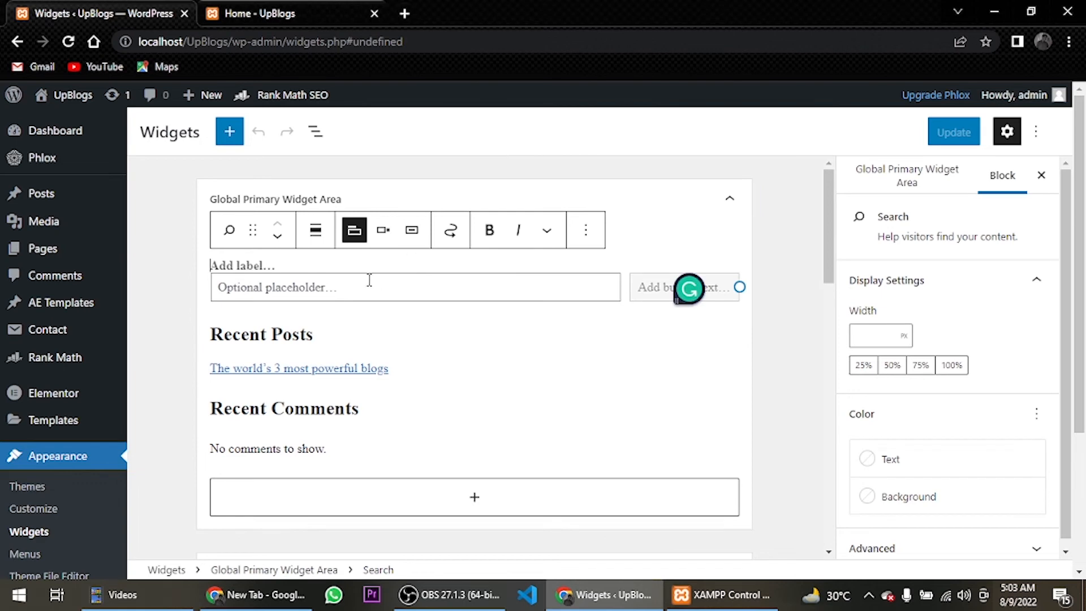
left_click(586, 230)
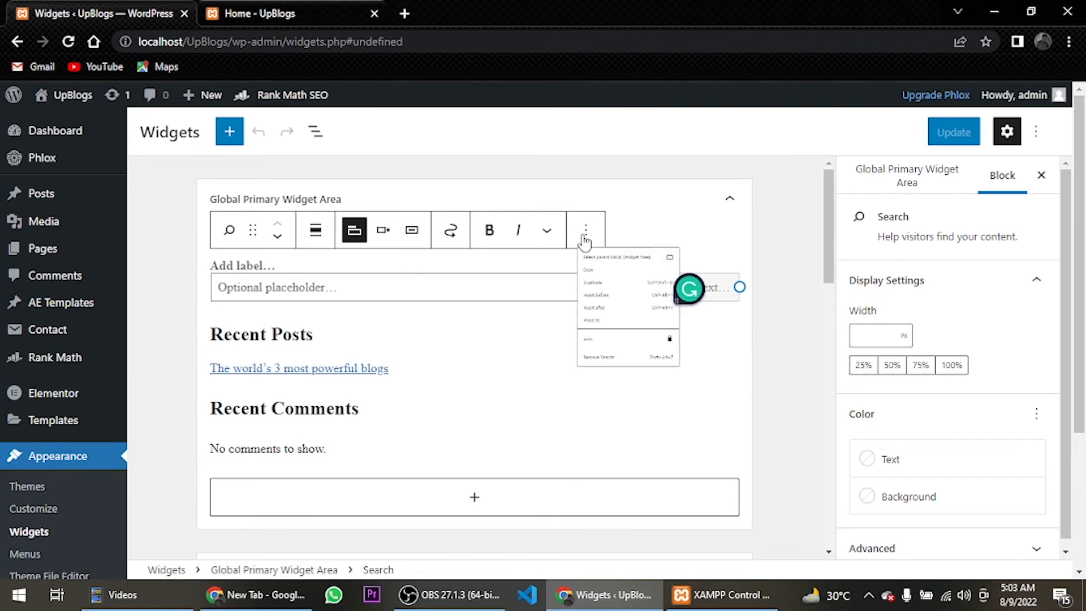
left_click(592, 508)
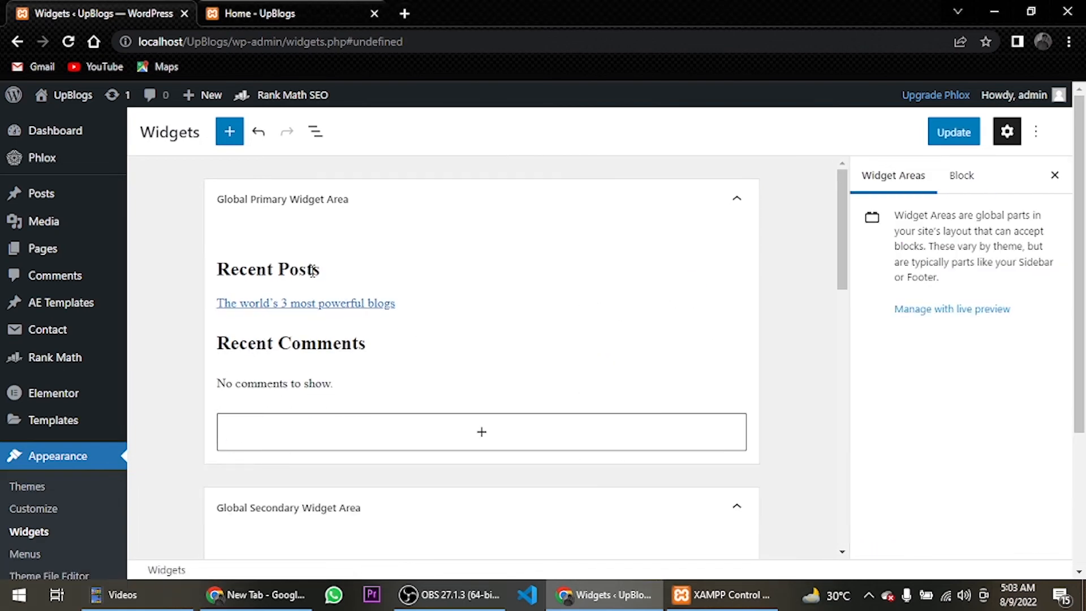
Remove the Recent Posts heading and the Latest Posts list from the Global Primary Widget Area
left_click(312, 271)
key("BackSpace")
left_click(591, 229)
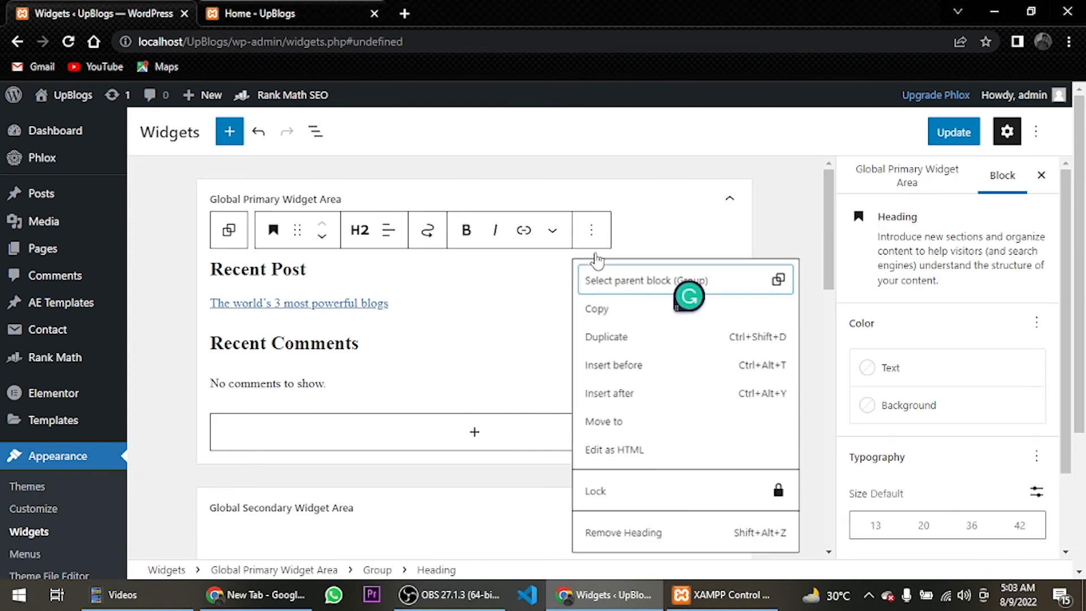
left_click(594, 532)
left_click(406, 273)
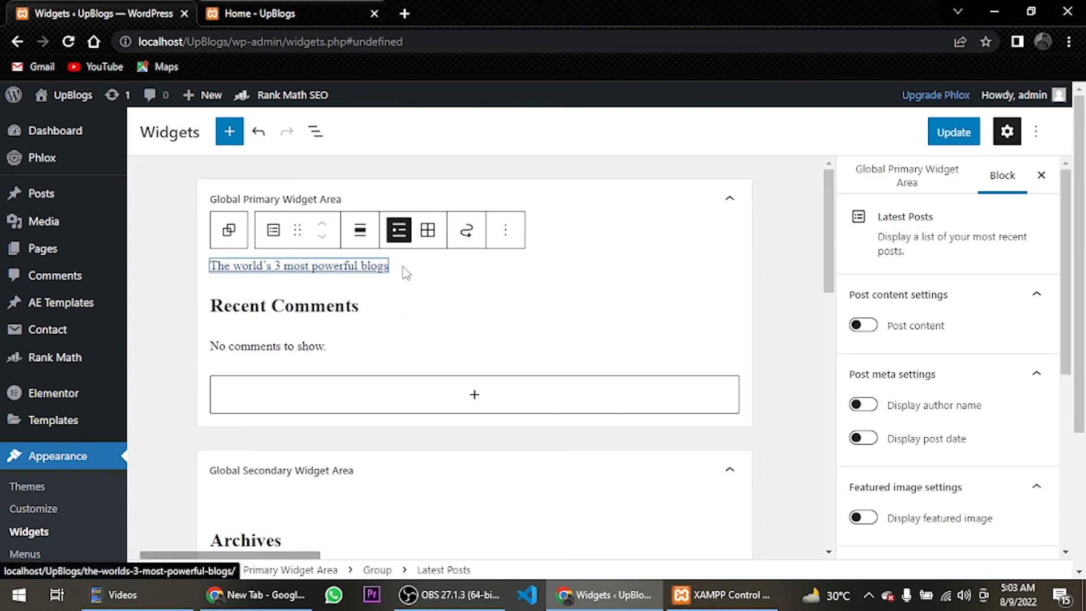
left_click(506, 230)
left_click(544, 507)
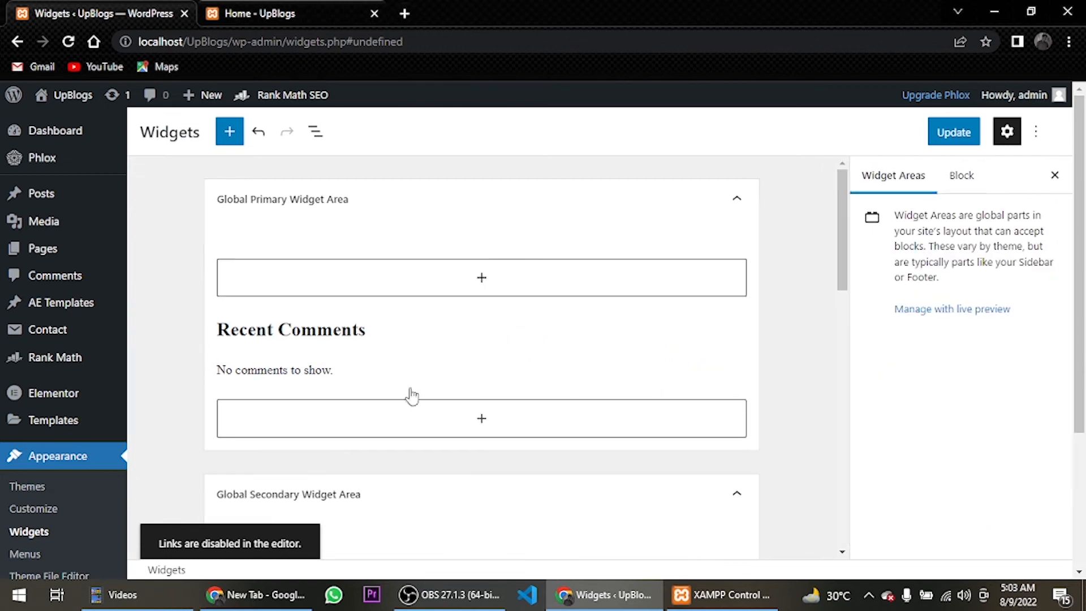
Remove the Recent Comments content from the Global Primary Widget Area
left_click(334, 323)
left_click(443, 286)
left_click(512, 560)
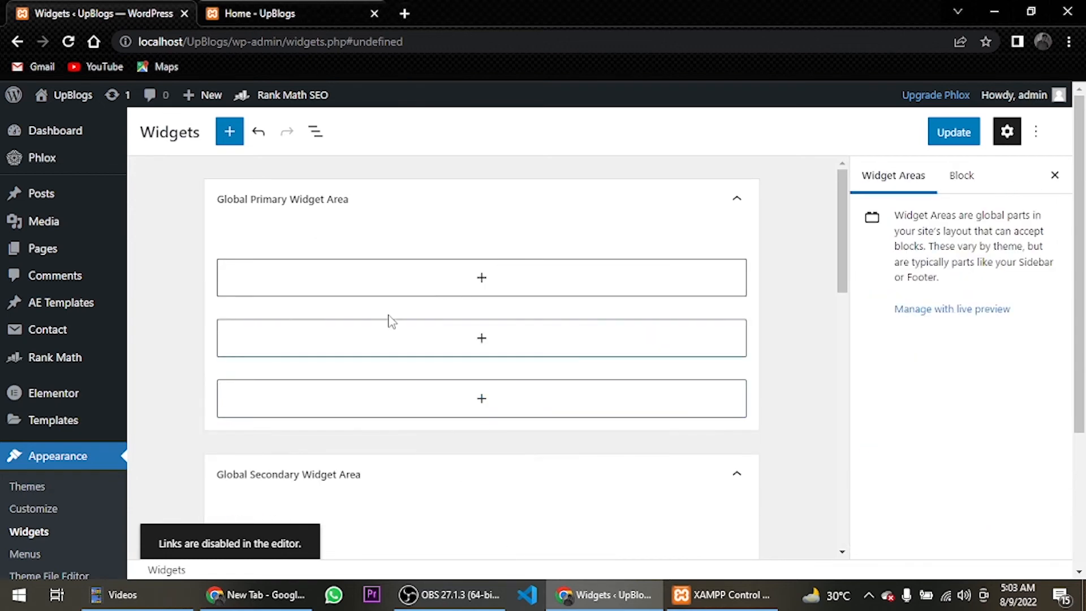
Remove the Archives heading and the archive list from the Global Secondary Widget Area
scroll(389, 317, "down", 4)
left_click(329, 239)
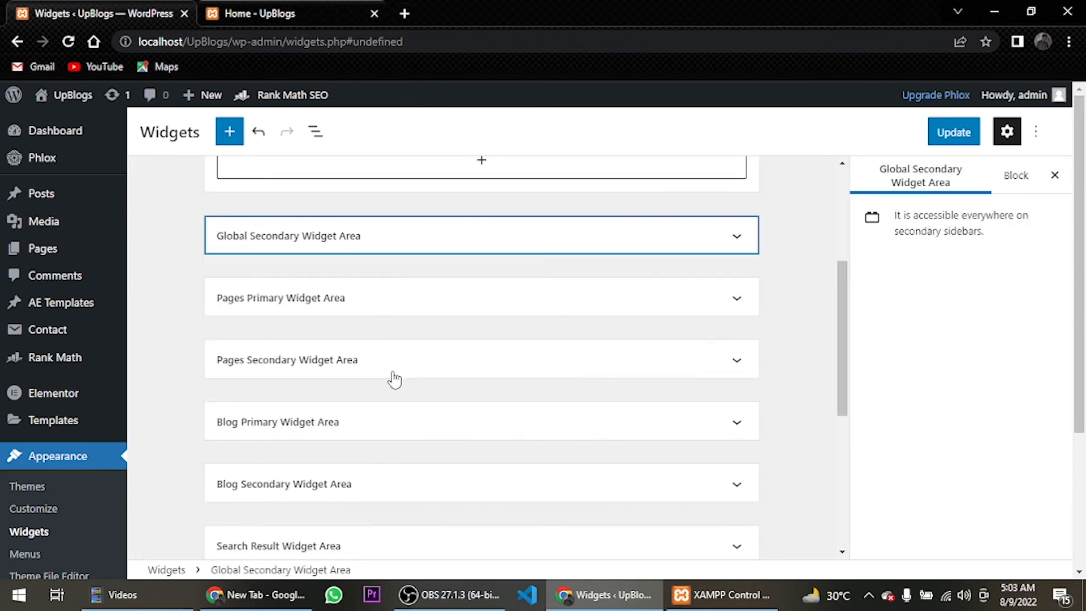
left_click(361, 243)
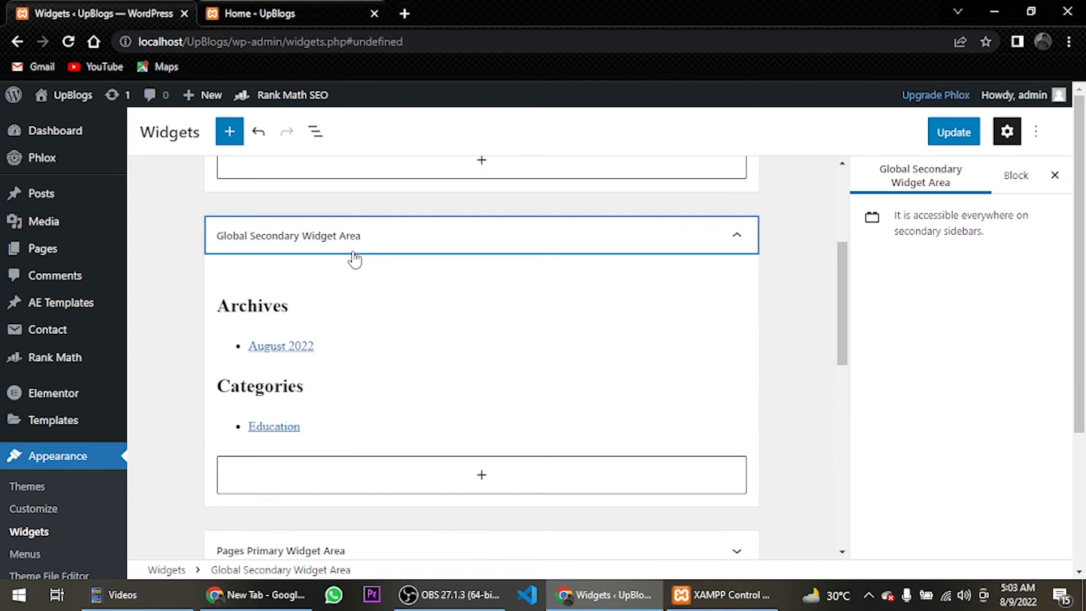
left_click(279, 310)
left_click(591, 267)
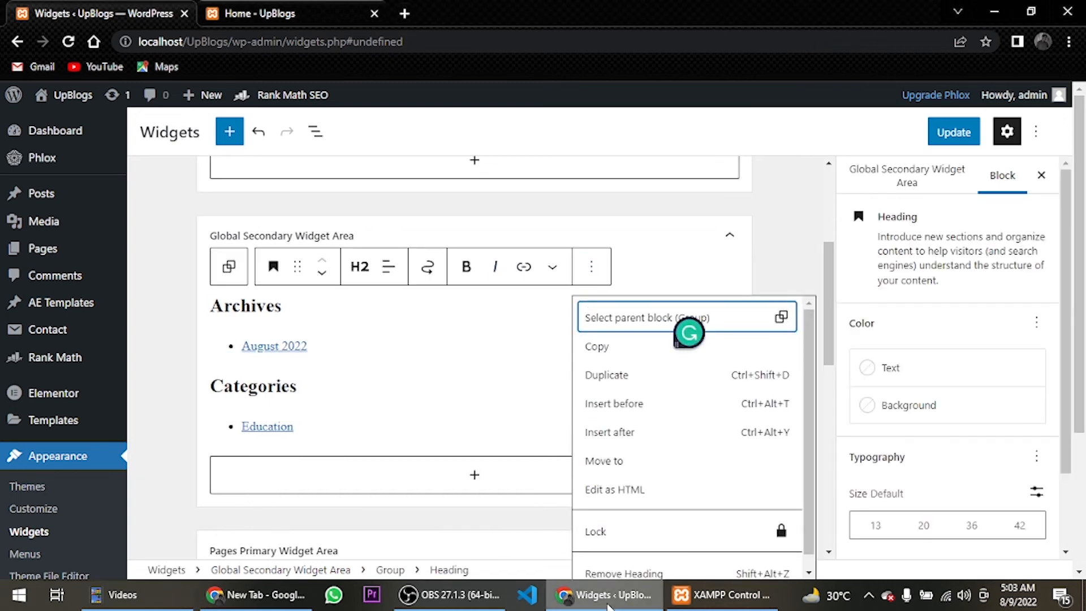
left_click(605, 573)
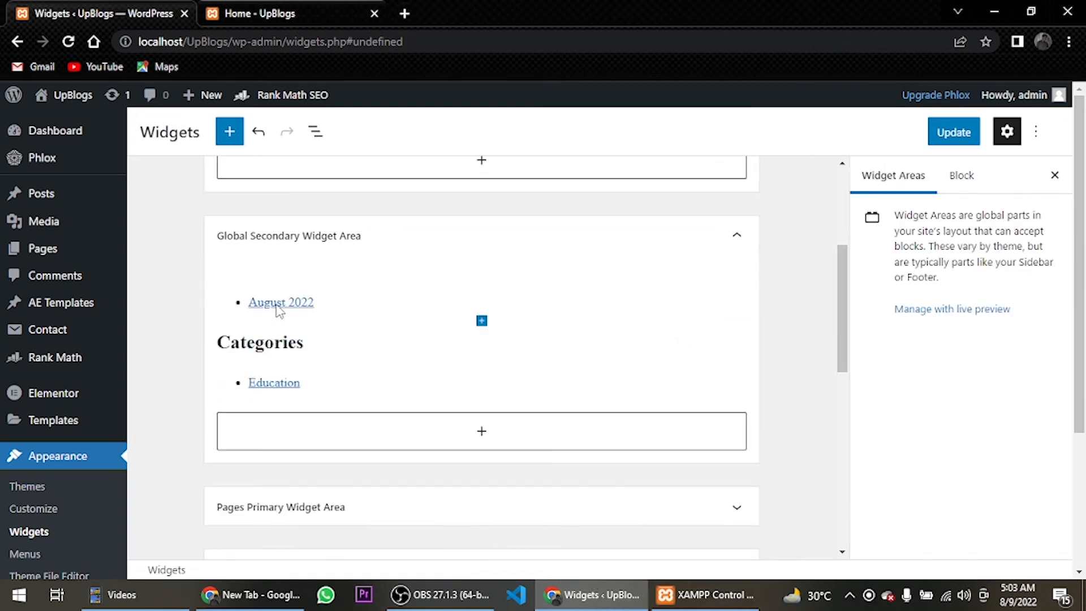
left_click(278, 310)
left_click(445, 266)
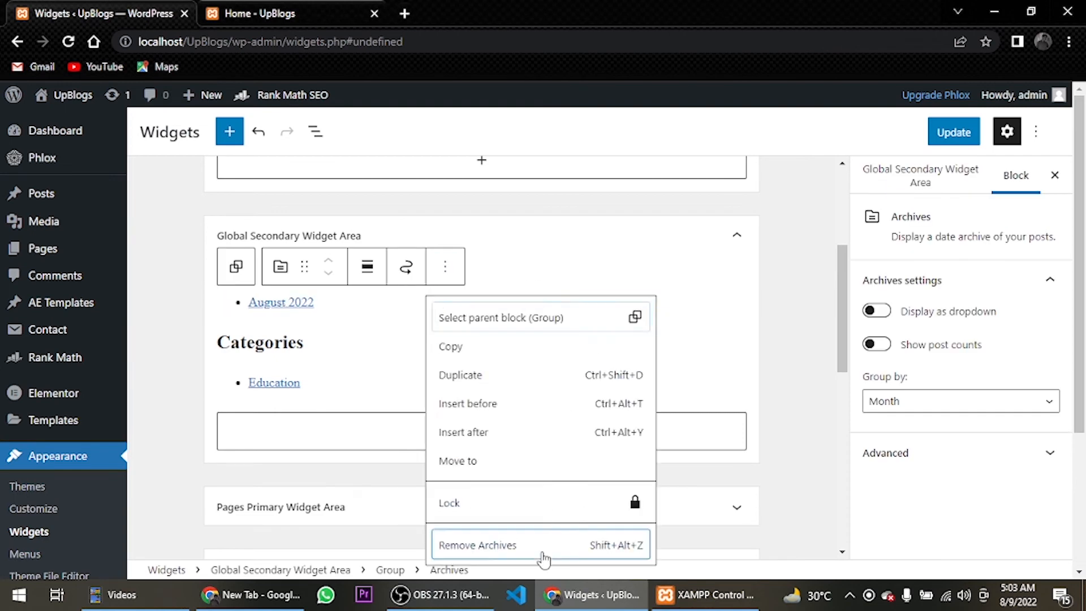
left_click(540, 545)
Add a Shortcode block with [INSERT_ELEMENTOR id="147"] to the first empty block of the Global Primary Widget Area and save the widgets
scroll(447, 334, "down", 5)
left_click(346, 195)
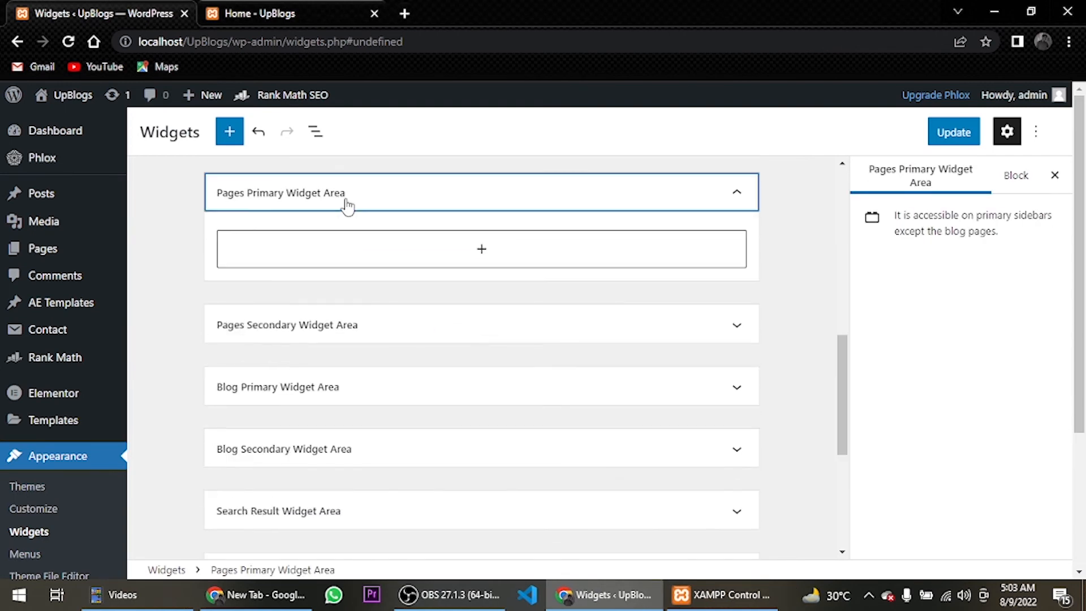
scroll(364, 244, "up", 5)
left_click(407, 289)
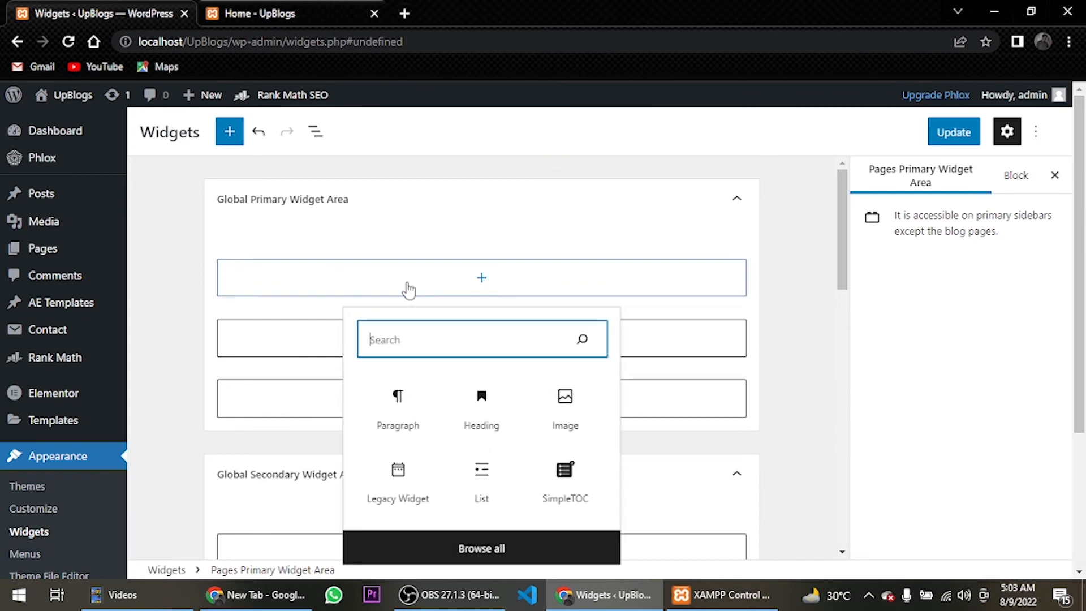
type("short")
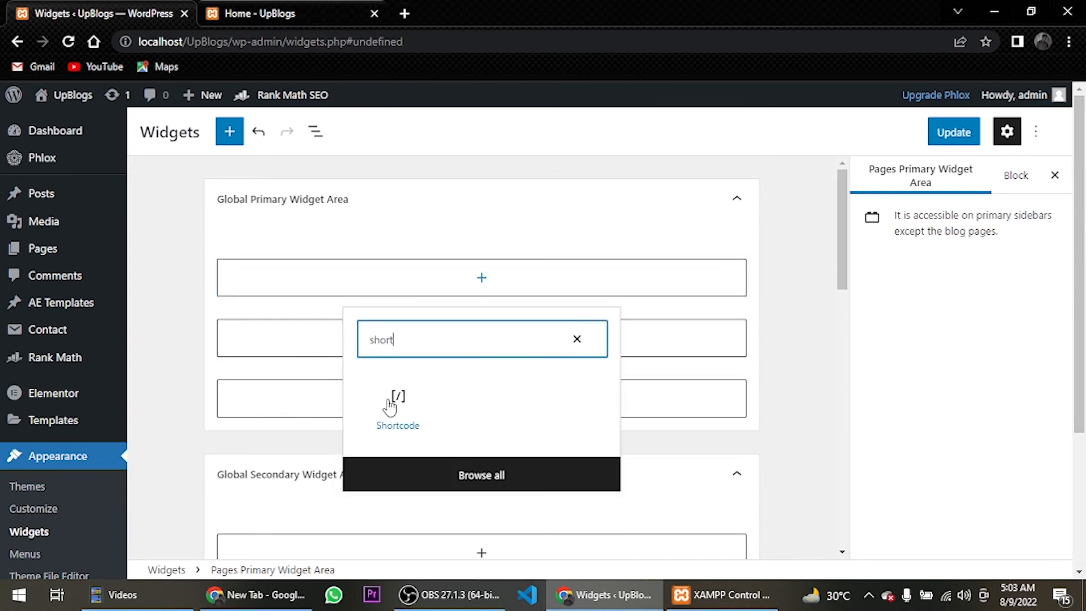
left_click(390, 406)
type("[INSERT_ELEMENTOR id=\"147\"]")
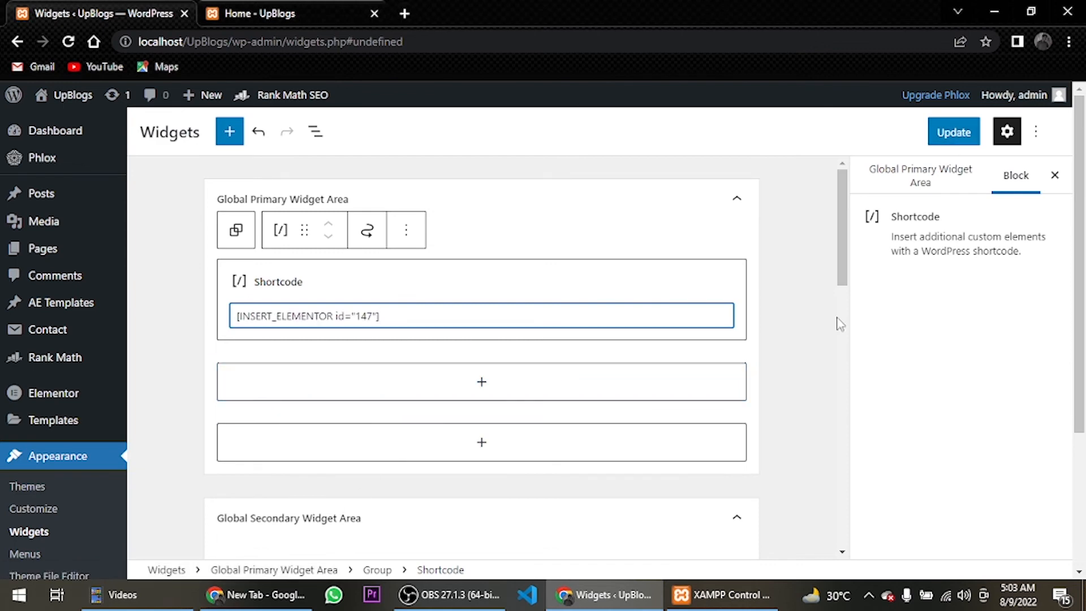
left_click(955, 136)
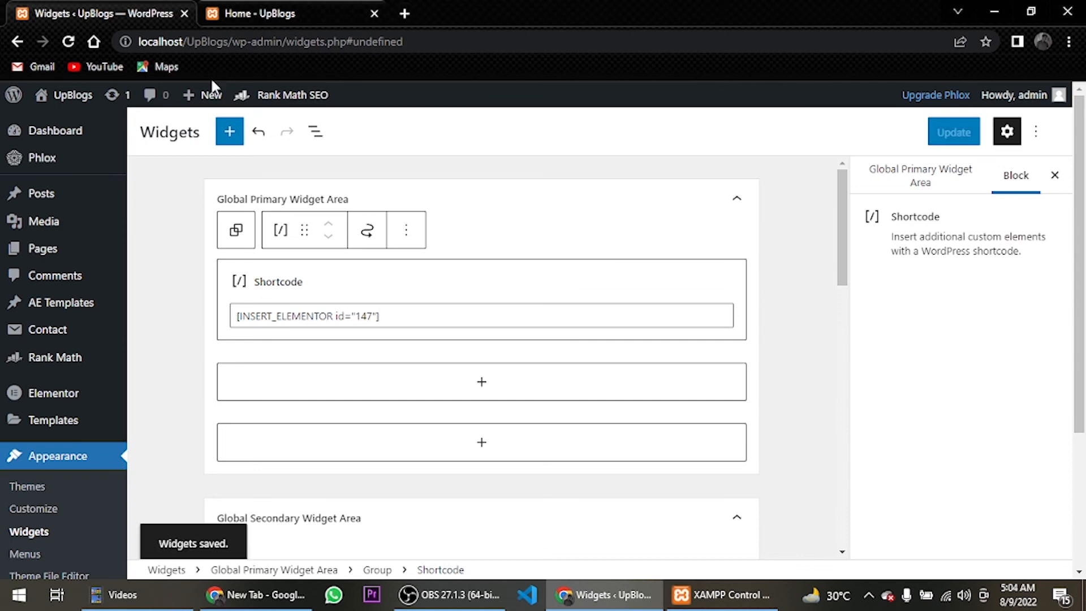
Go to the list of pages and open the published Blog page in a new browser tab
left_click(66, 257)
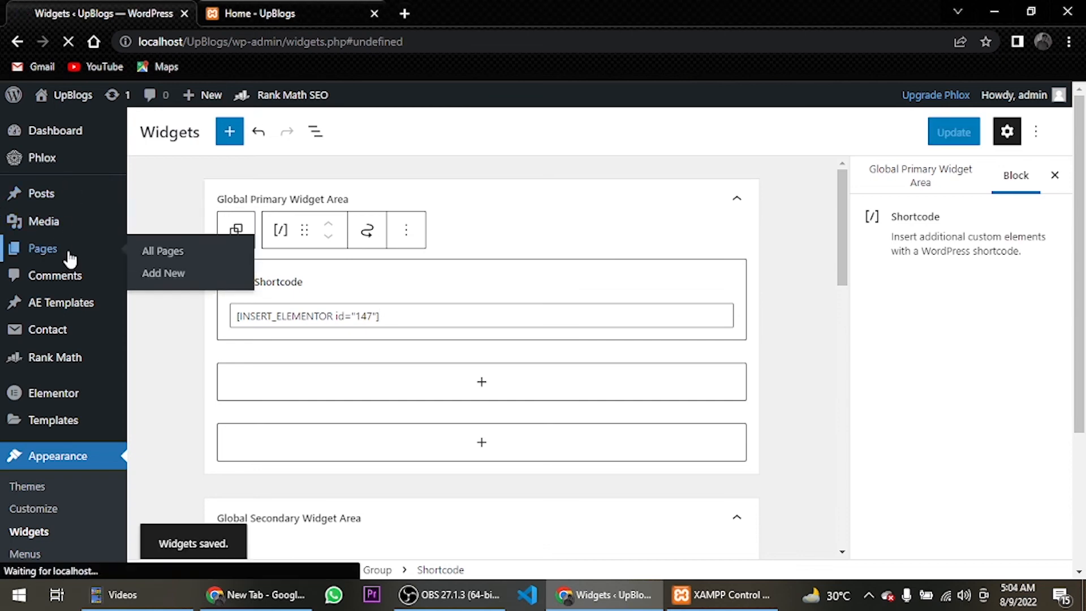
scroll(294, 307, "down", 1)
scroll(294, 307, "down", 3)
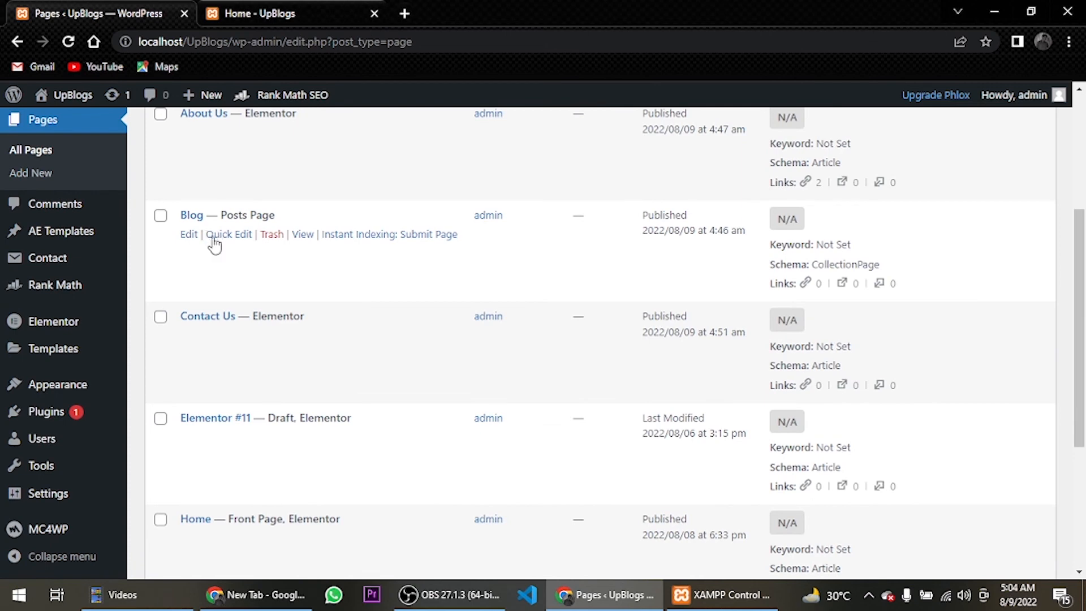
right_click(307, 240)
left_click(346, 245)
left_click(327, 8)
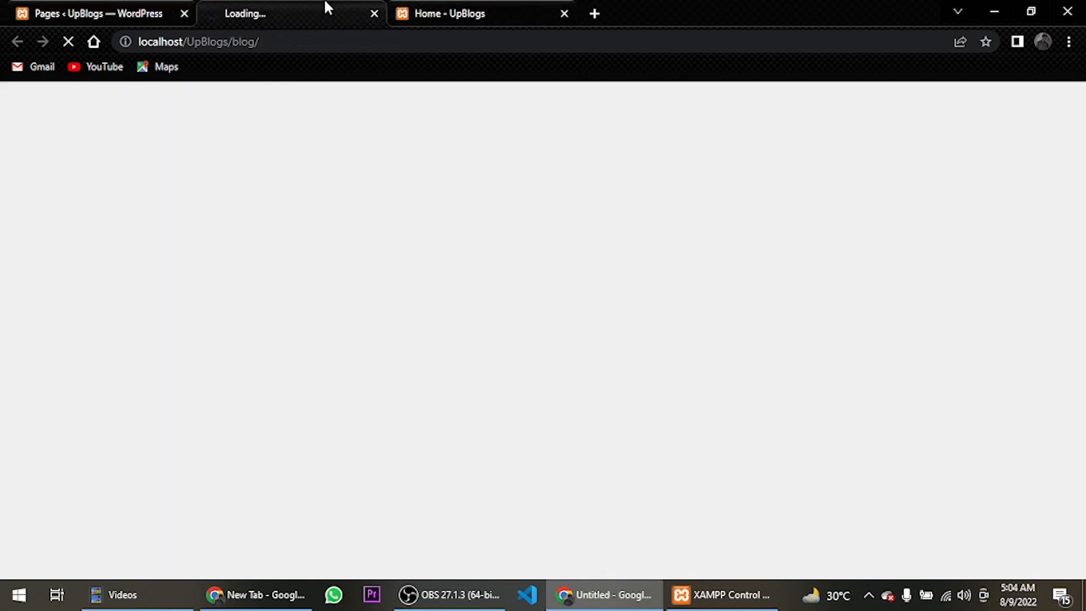
Look over the Blog page, examining the sidebar beside the post from the author profile to the newsletter form
scroll(503, 249, "down", 4)
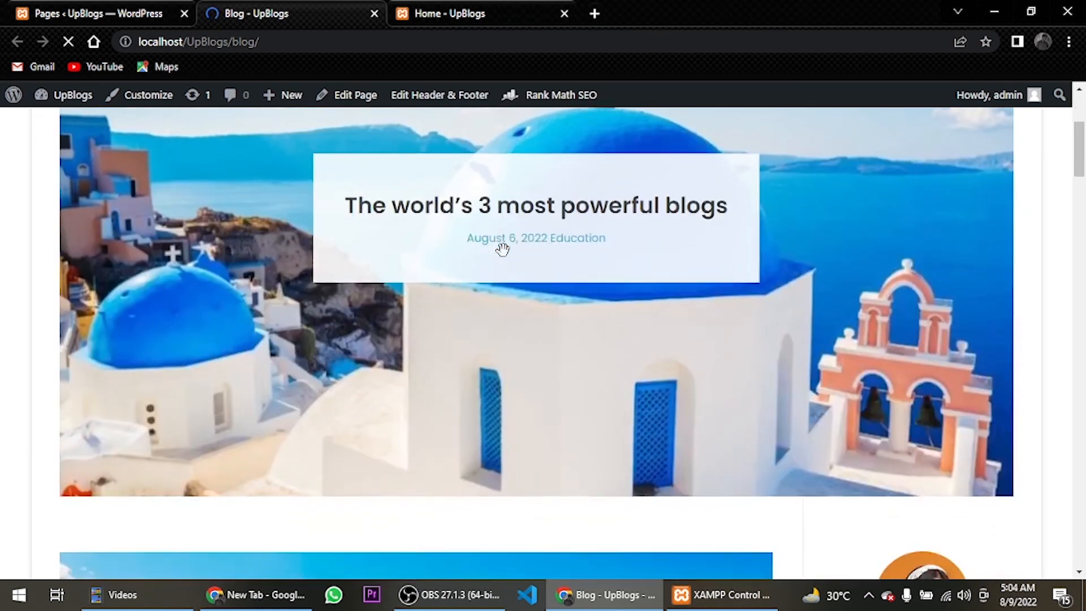
scroll(502, 251, "down", 9)
scroll(504, 259, "up", 7)
scroll(950, 401, "down", 1)
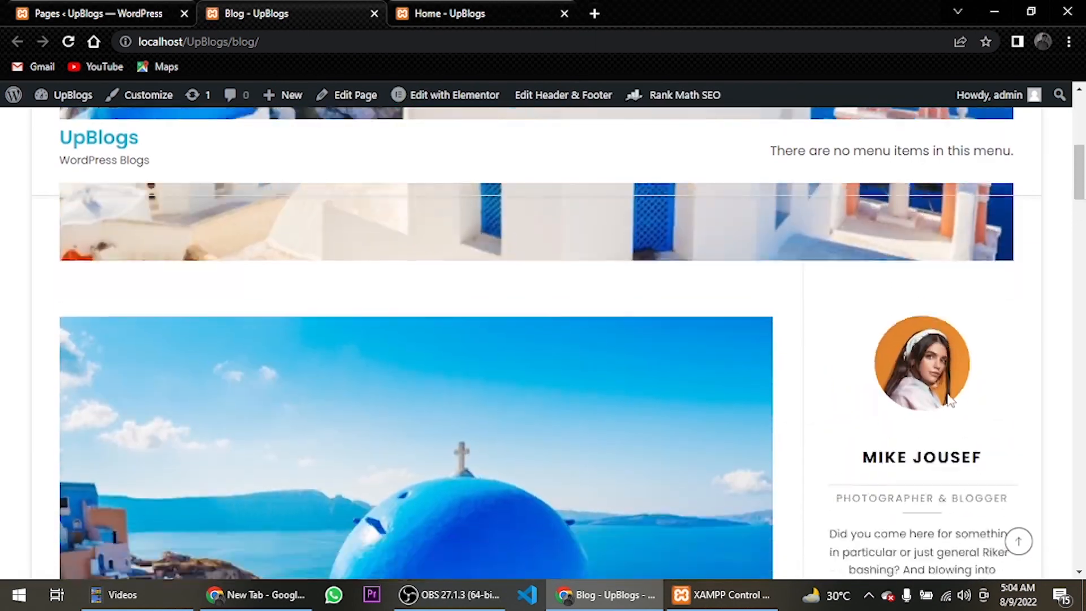
scroll(951, 400, "down", 15)
scroll(950, 401, "up", 6)
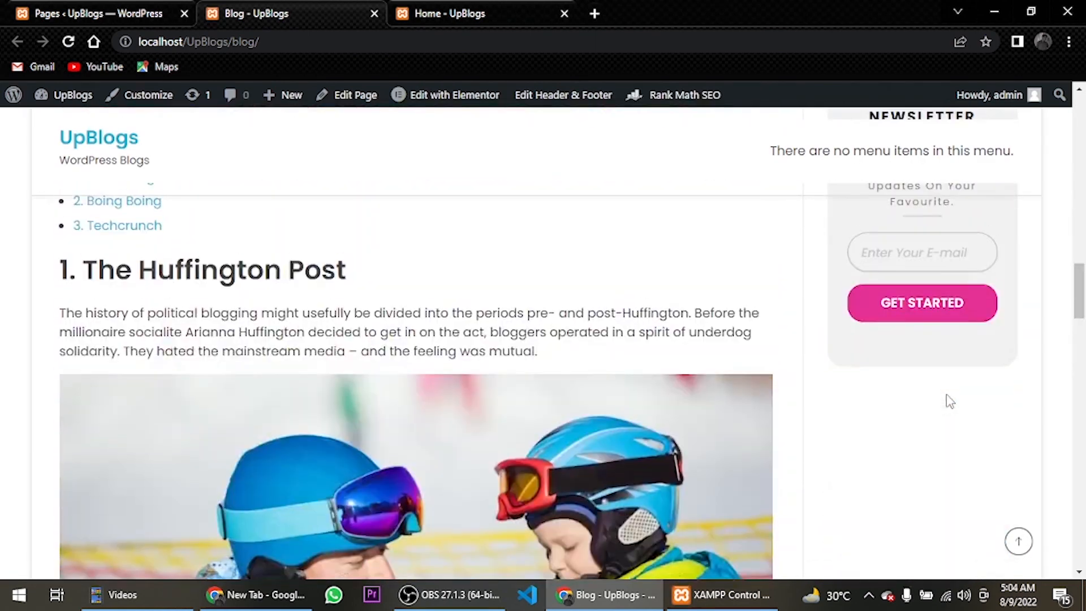
scroll(950, 401, "up", 10)
scroll(453, 360, "down", 7)
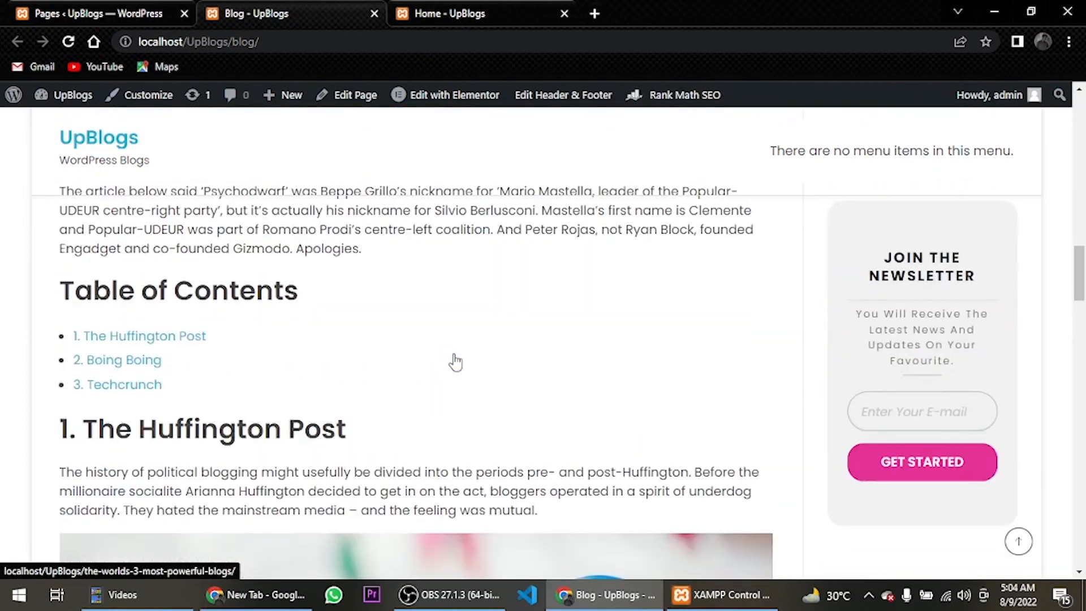
scroll(456, 362, "down", 6)
scroll(784, 327, "up", 5)
scroll(783, 328, "down", 12)
scroll(786, 328, "up", 9)
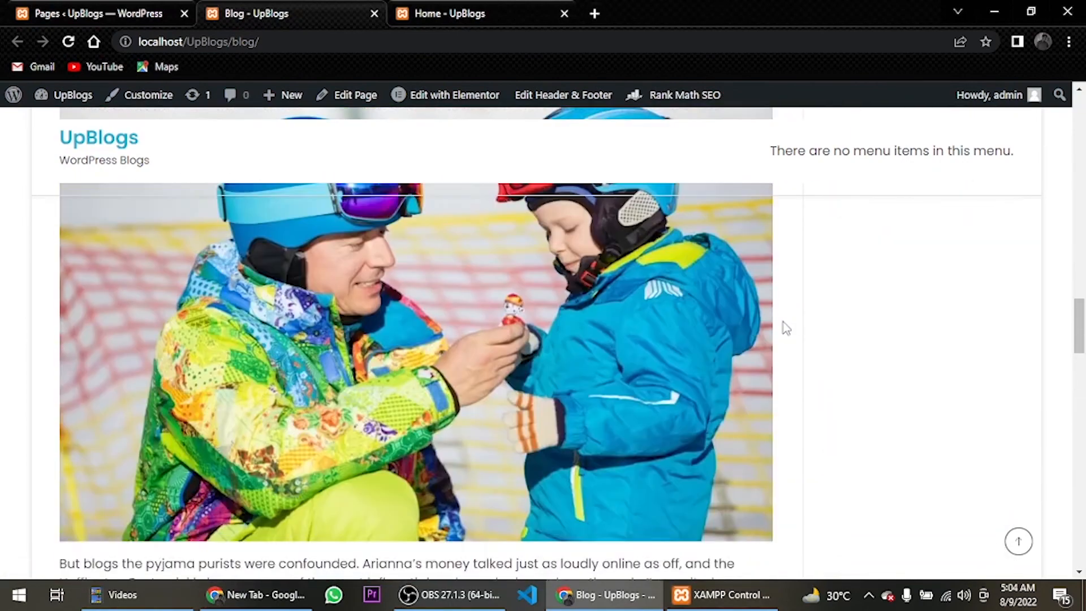
Open the published Contact Us page from the list of pages and close the Blog page's browser tab
scroll(785, 325, "up", 10)
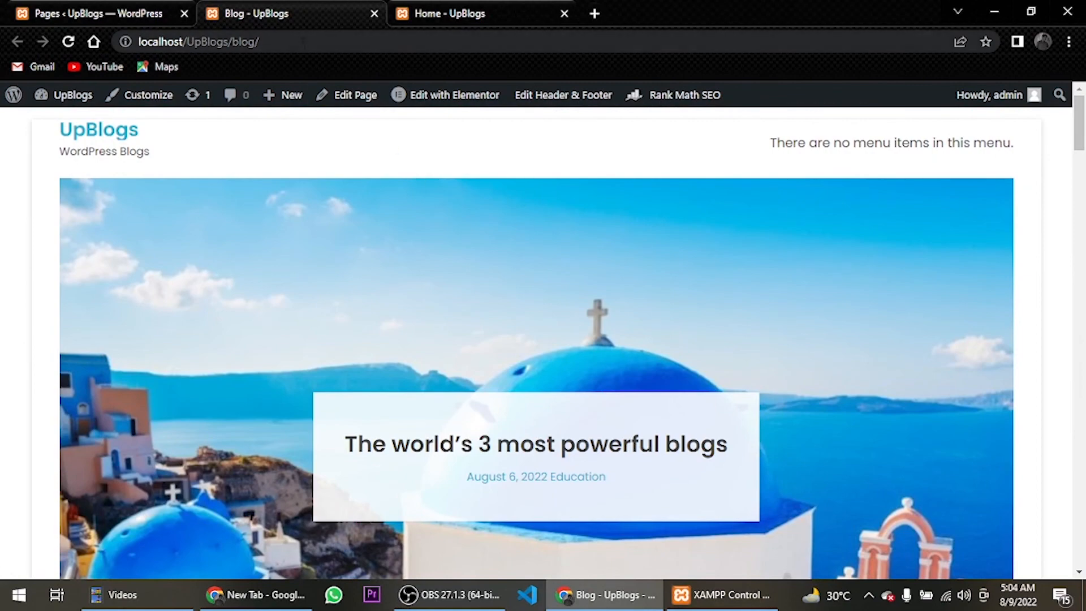
left_click(74, 13)
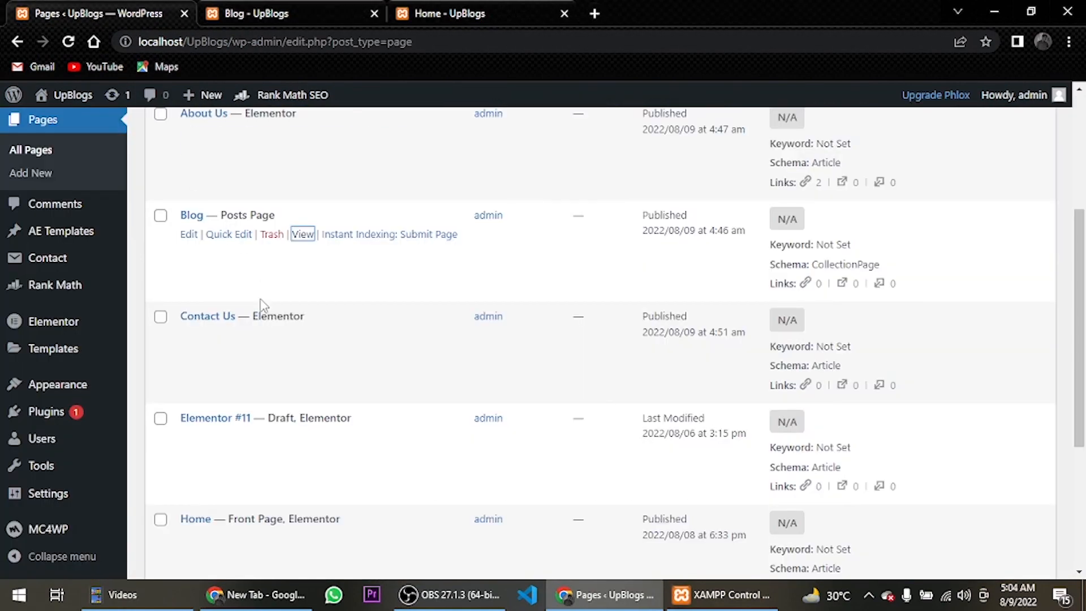
left_click(304, 336)
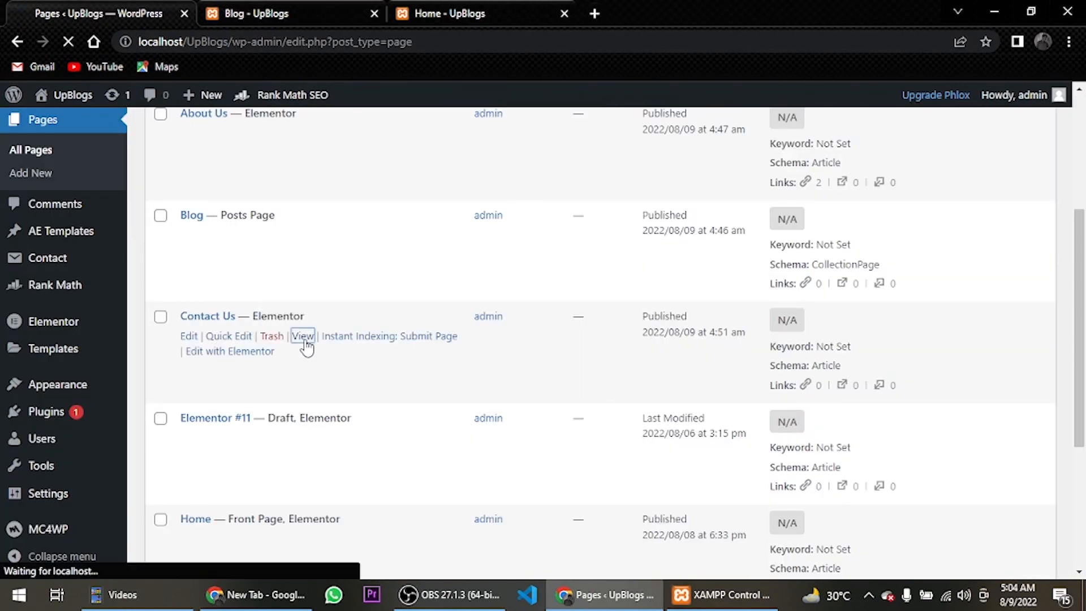
middle_click(322, 7)
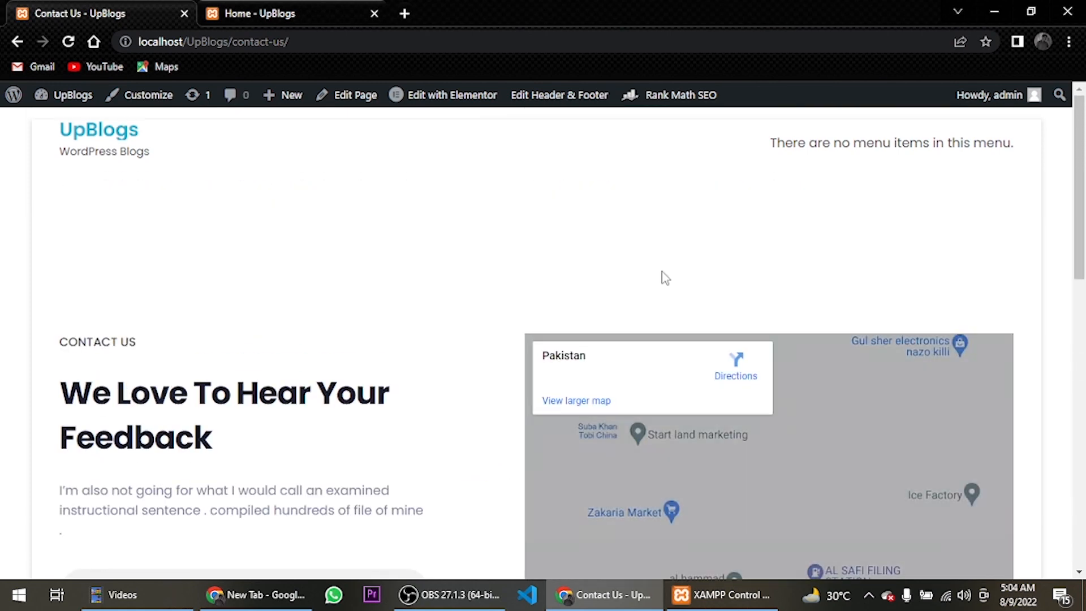
Go back from the Contact Us page to the list of pages and reload the Home page in its own browser tab
left_click(17, 42)
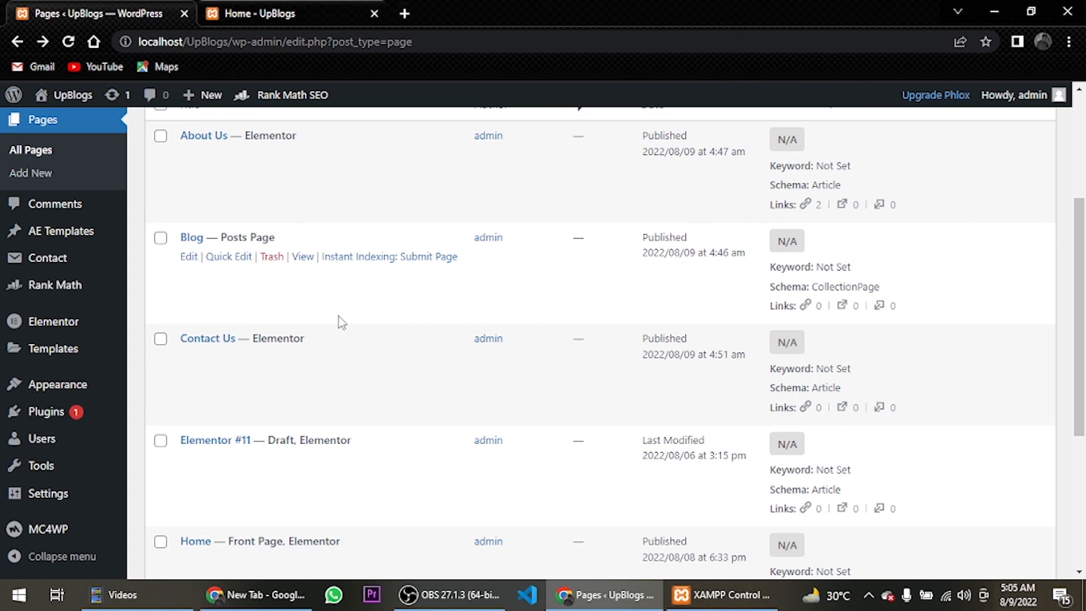
left_click(208, 8)
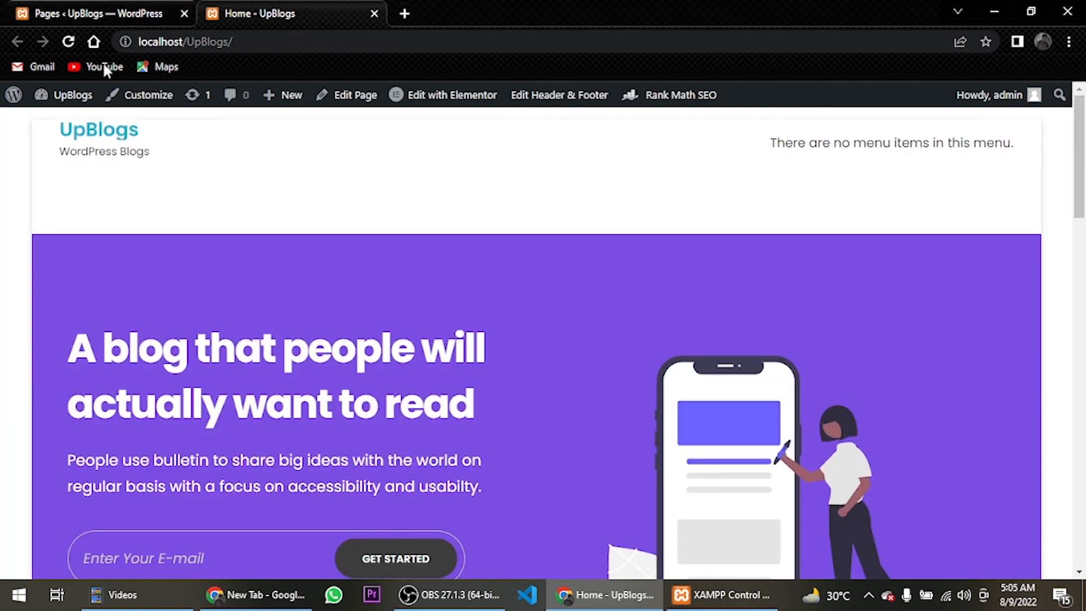
left_click(69, 41)
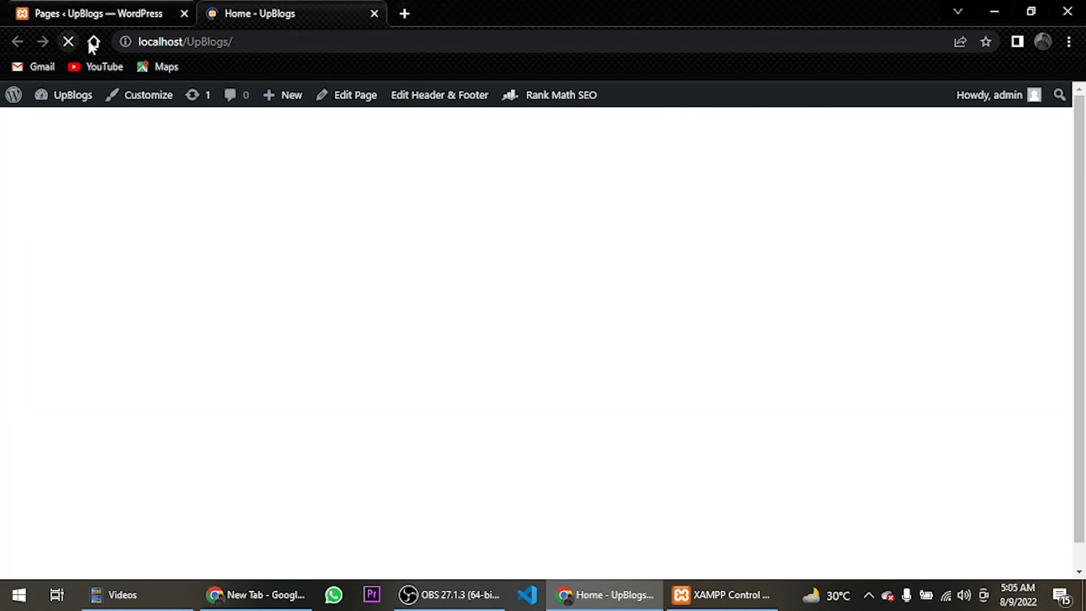
mouse_move(283, 94)
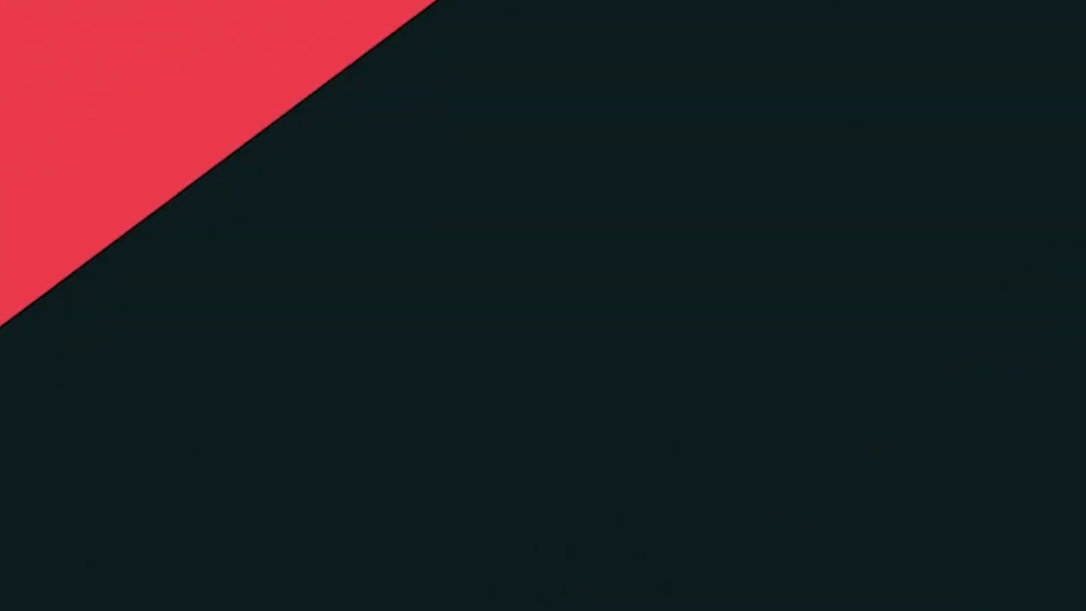